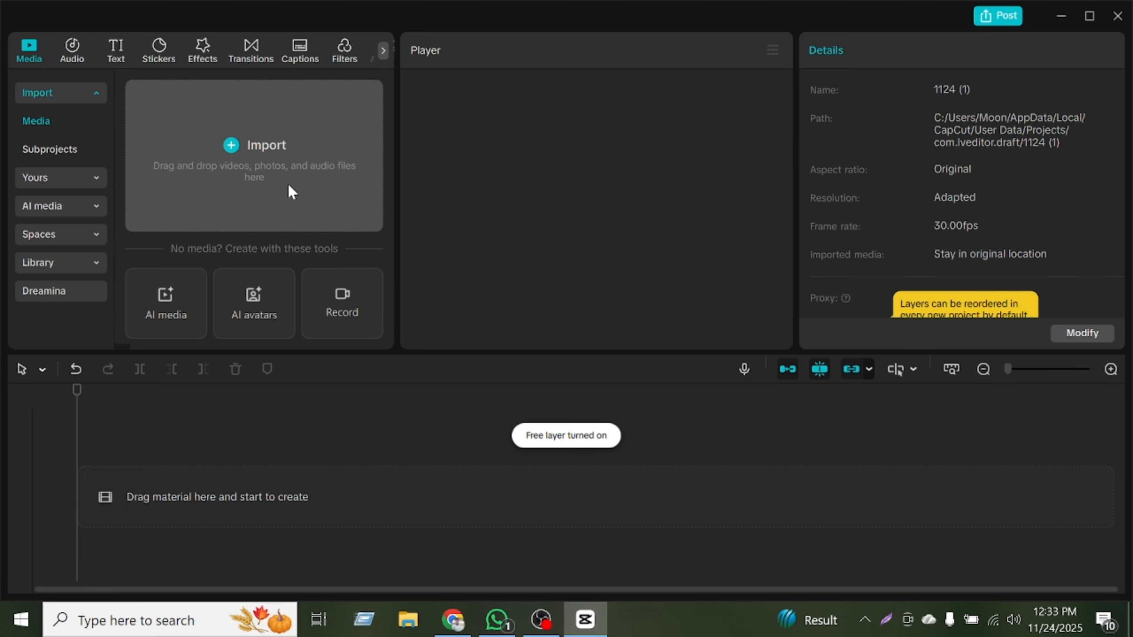
Step: Import all five MP4 recordings from the "How to Create YouTube Long Video using CapCut" folder into the project media
click(289, 190)
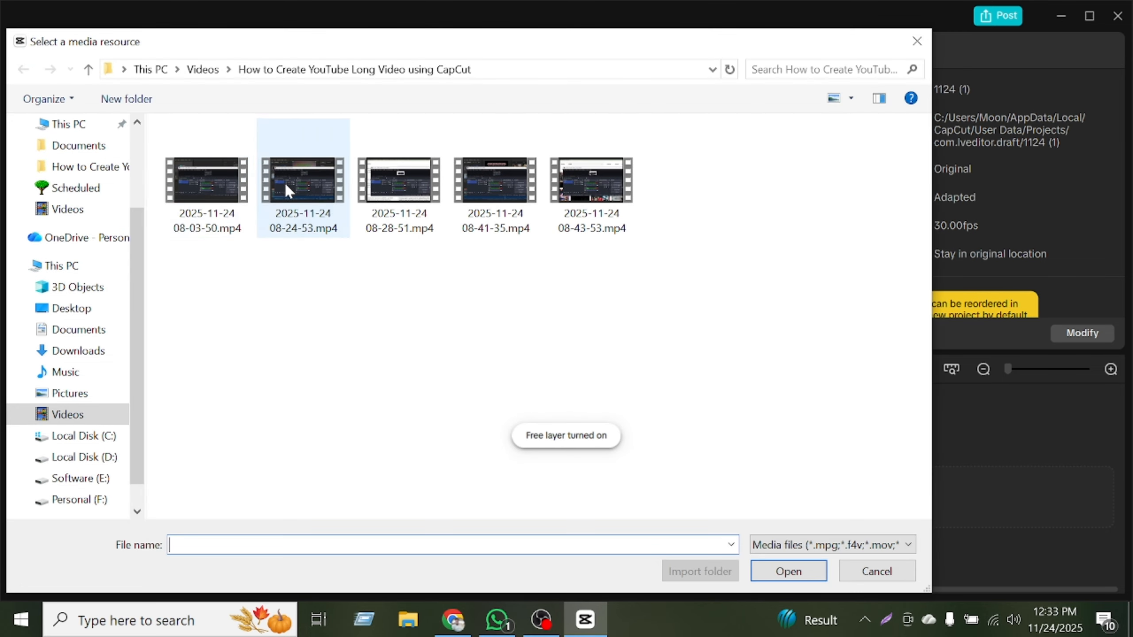
drag(207, 308, 713, 166)
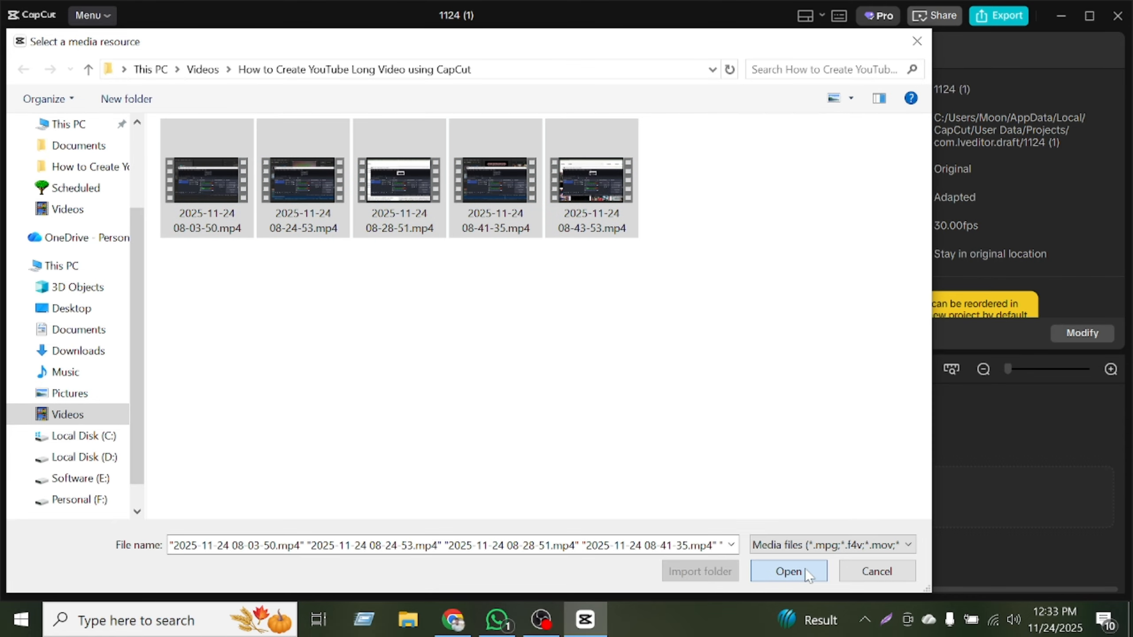
click(787, 571)
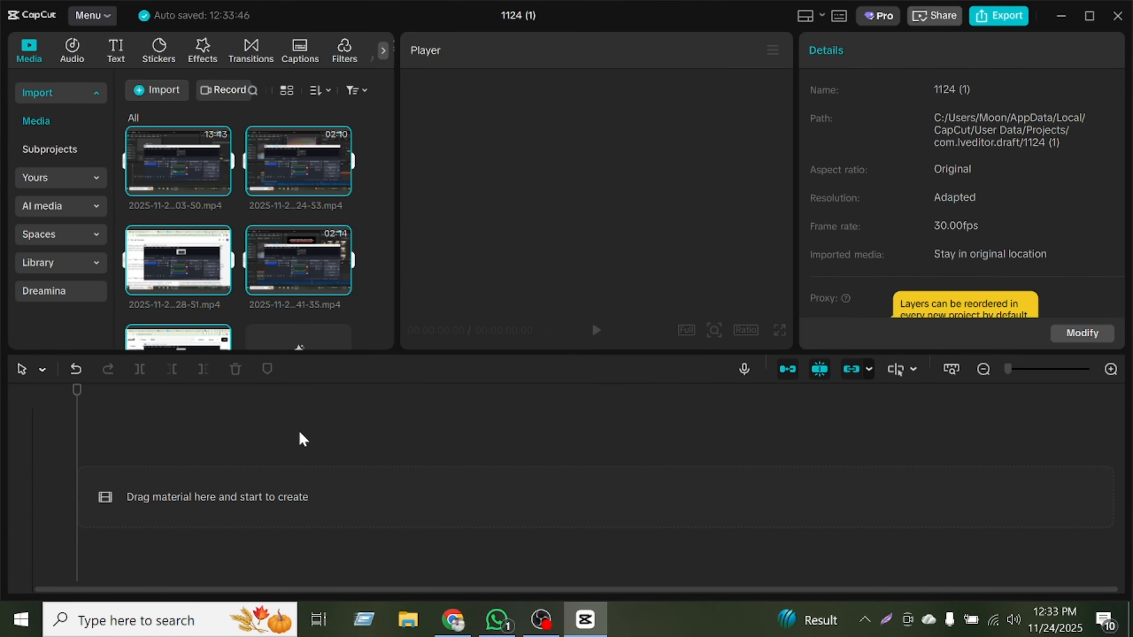
Step: Place all five imported clips in sequence on the main timeline track and select the first one
drag(174, 188, 150, 492)
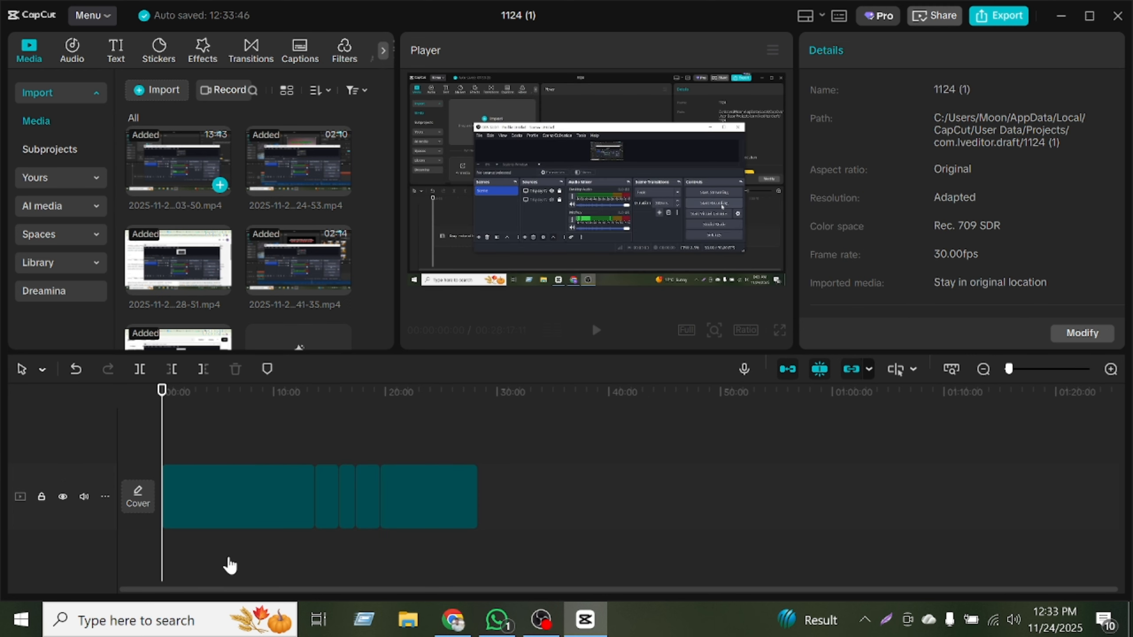
click(203, 520)
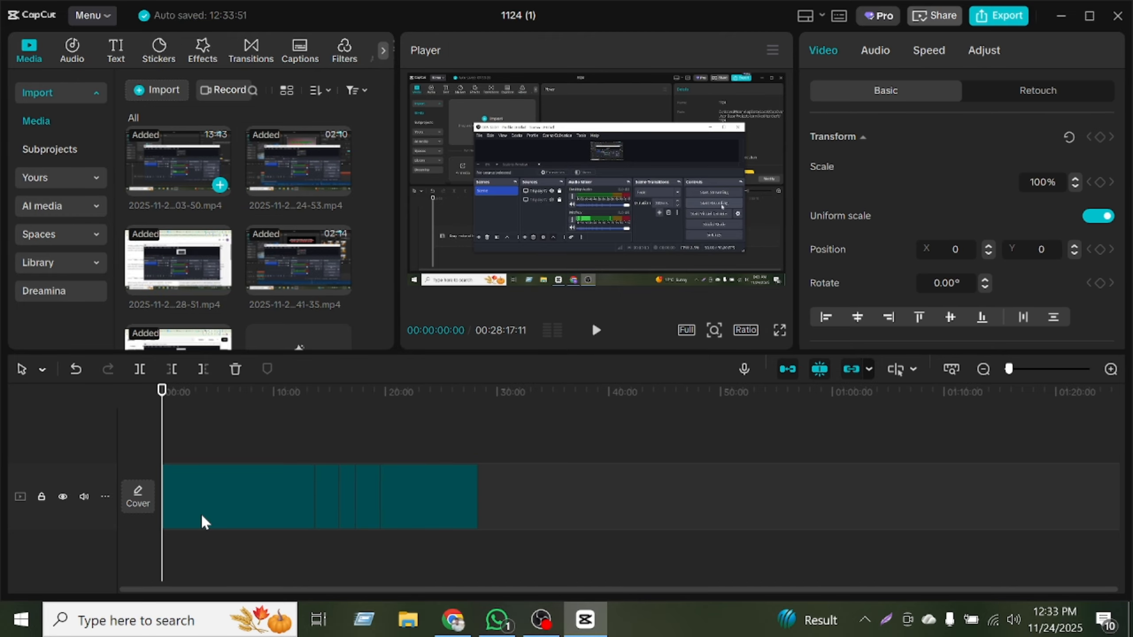
click(263, 509)
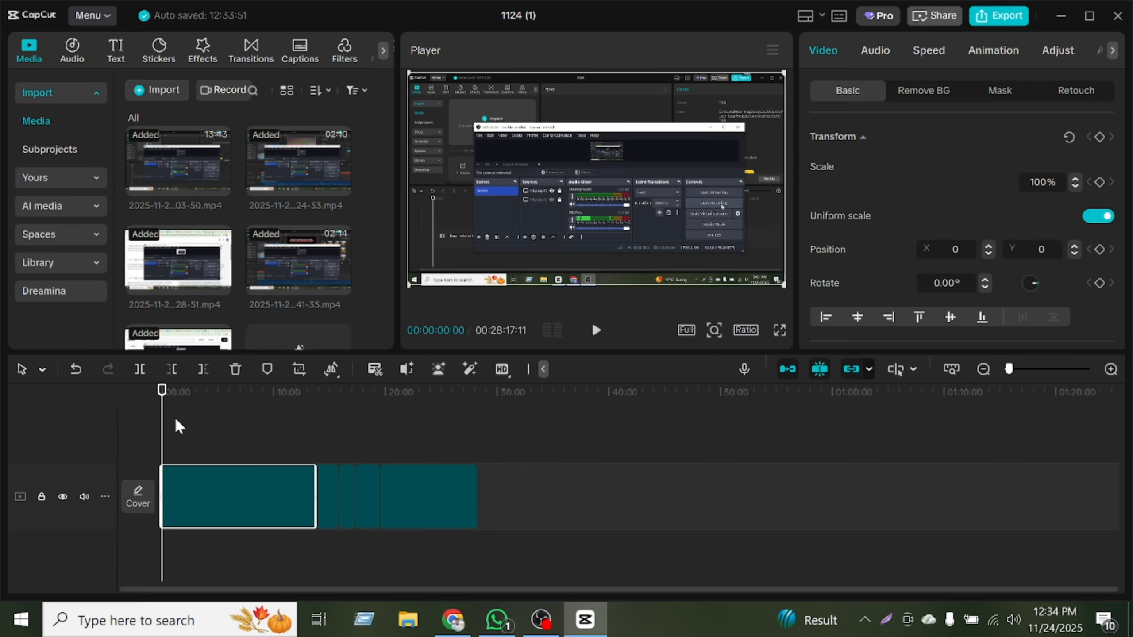
Step: Examine the first clip's opening seconds at a larger timeline scale and return the playhead to near its start
drag(162, 395, 173, 394)
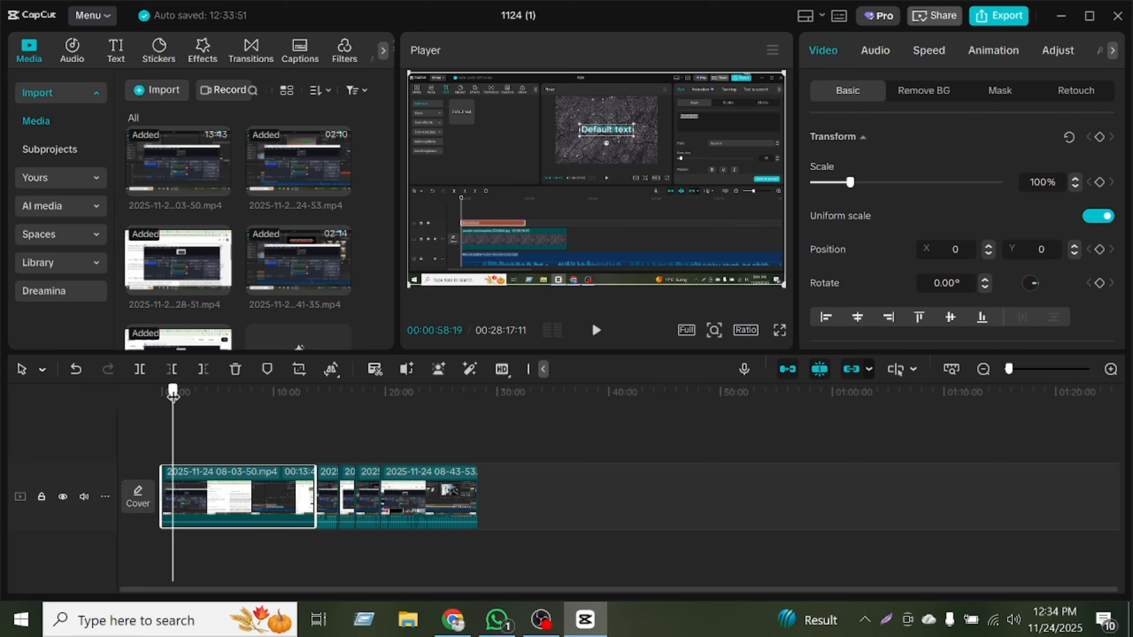
drag(173, 395, 167, 394)
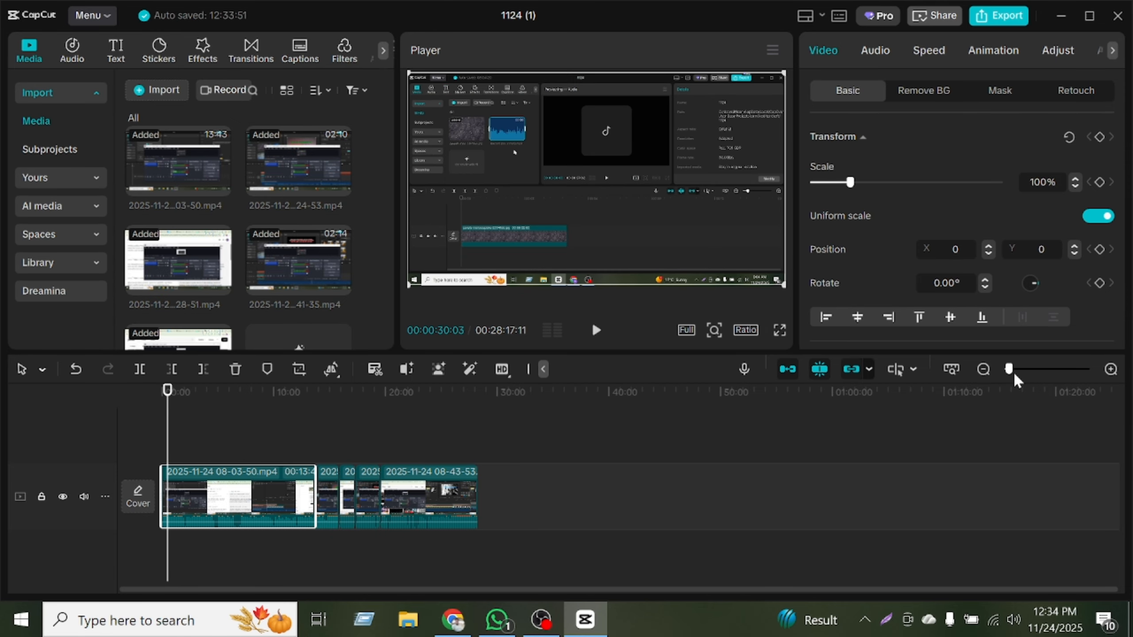
drag(1009, 369, 1027, 369)
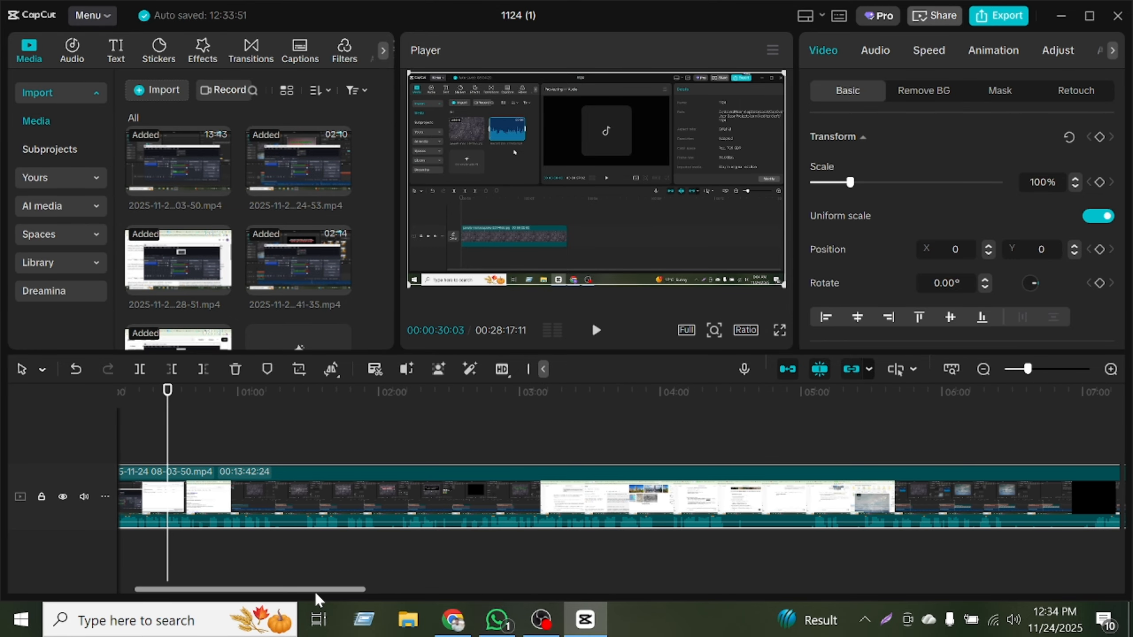
drag(316, 591, 122, 592)
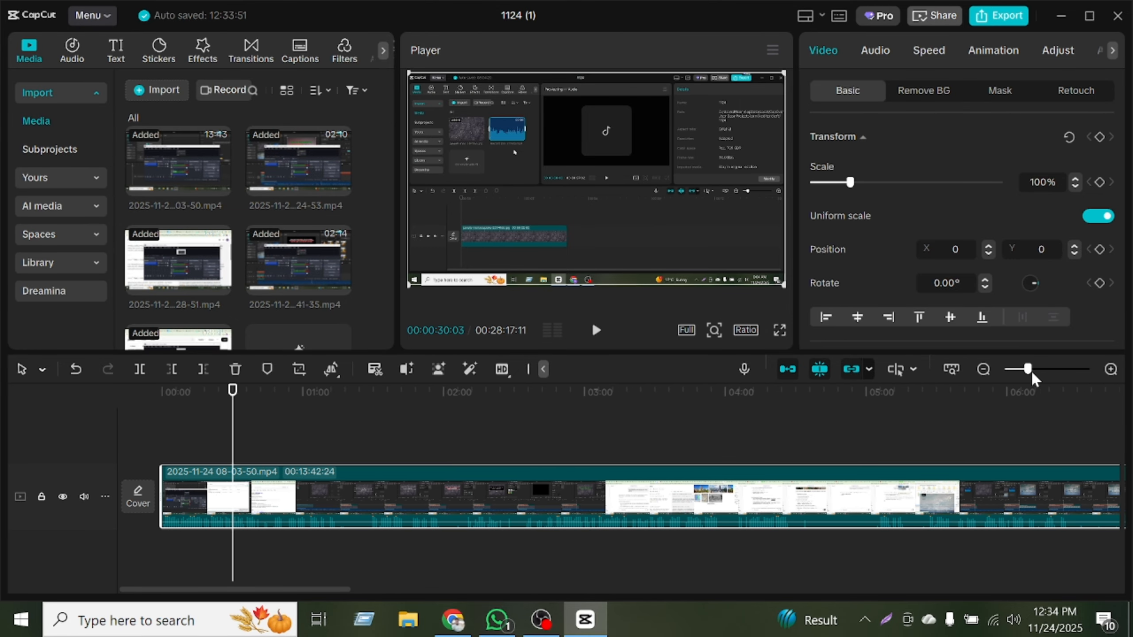
drag(1027, 369, 1042, 370)
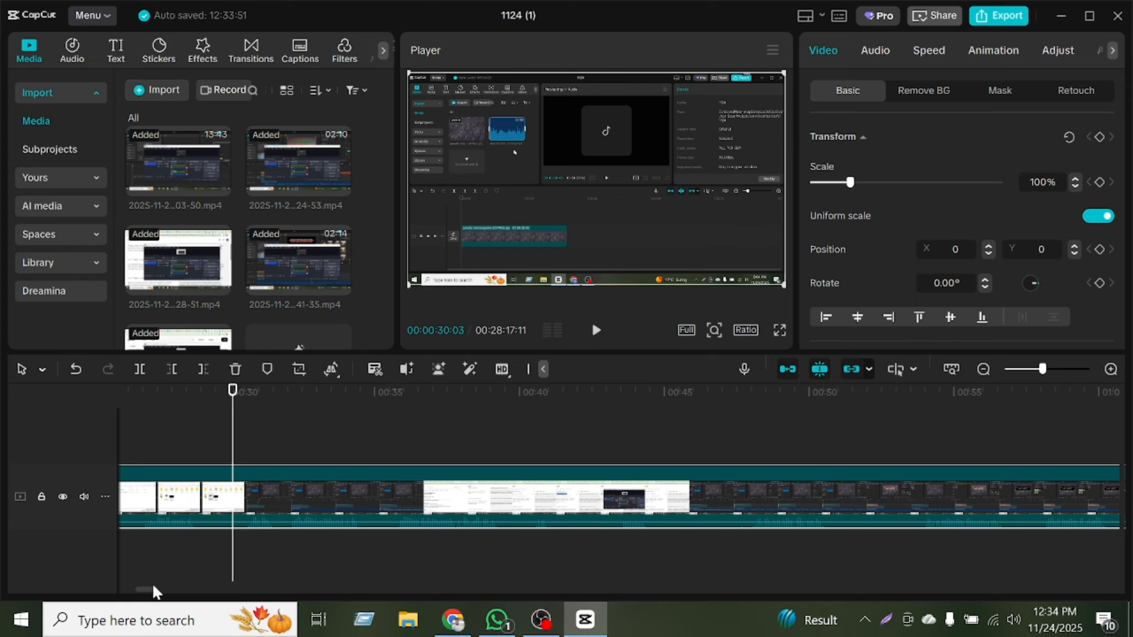
drag(147, 590, 80, 593)
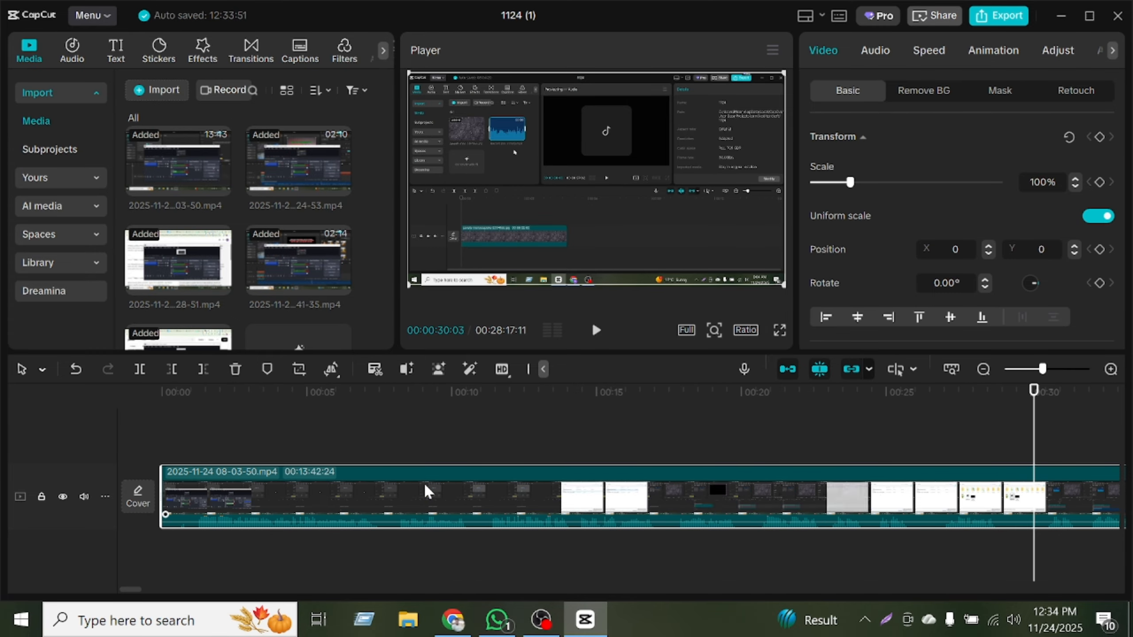
click(968, 416)
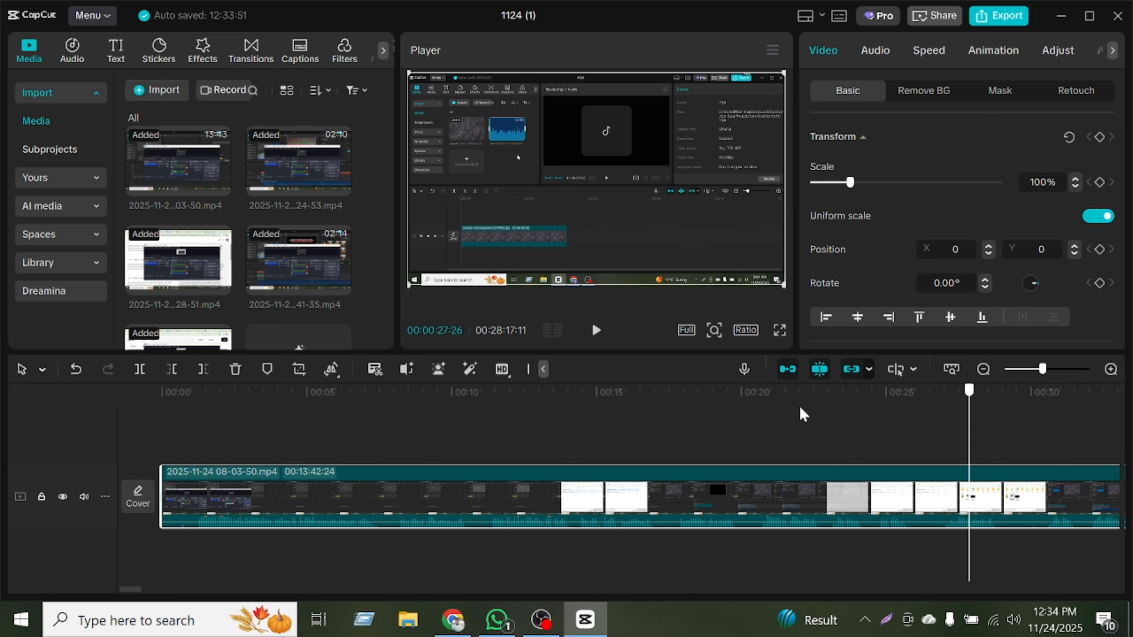
drag(803, 415, 173, 523)
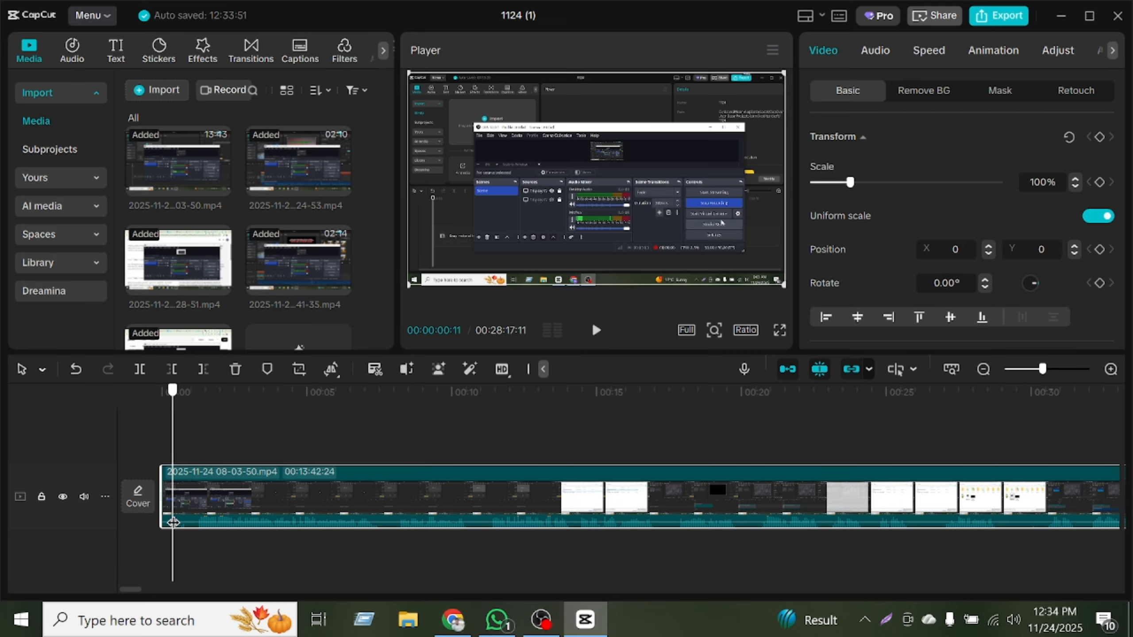
Step: Play through the first clip's opening to find the cut point and trim away everything before about 00:00:09:26
click(597, 340)
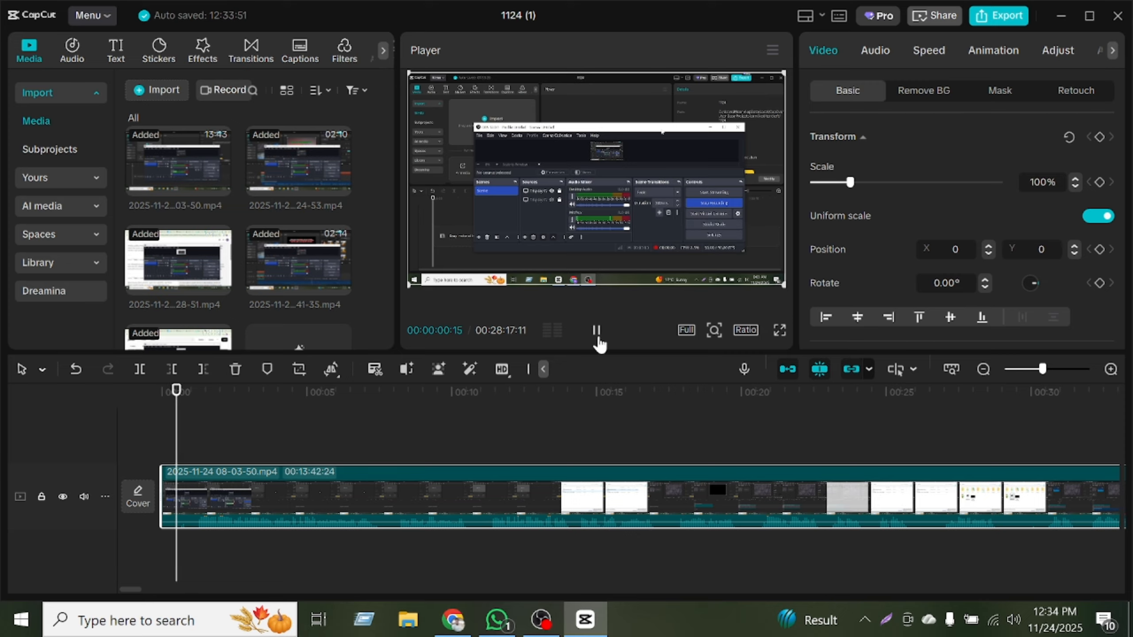
click(600, 341)
click(601, 341)
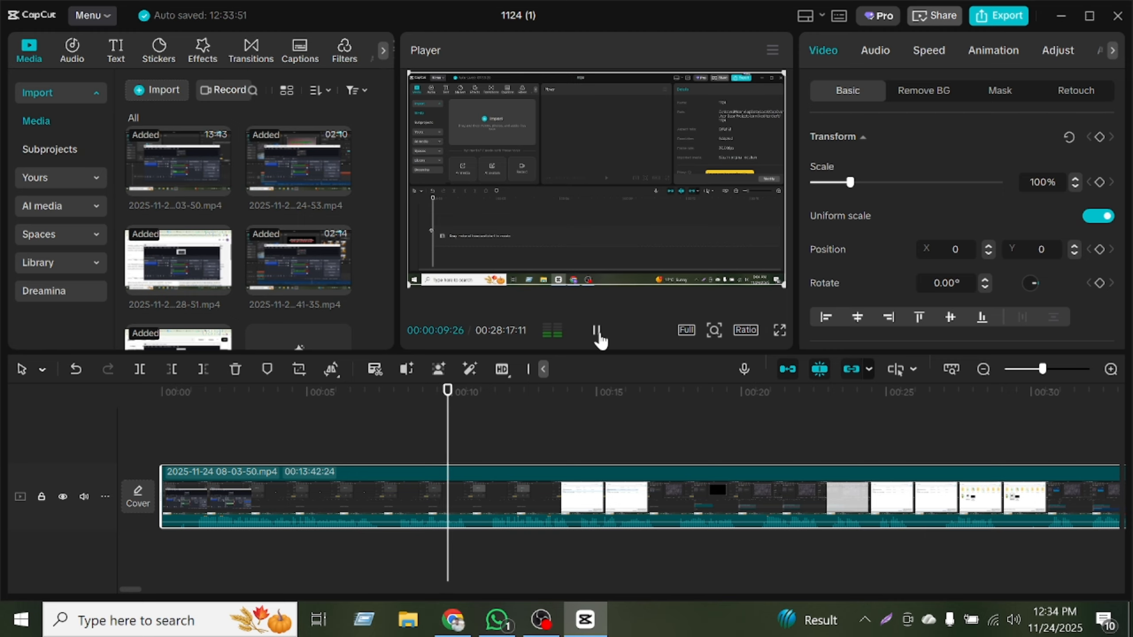
click(598, 331)
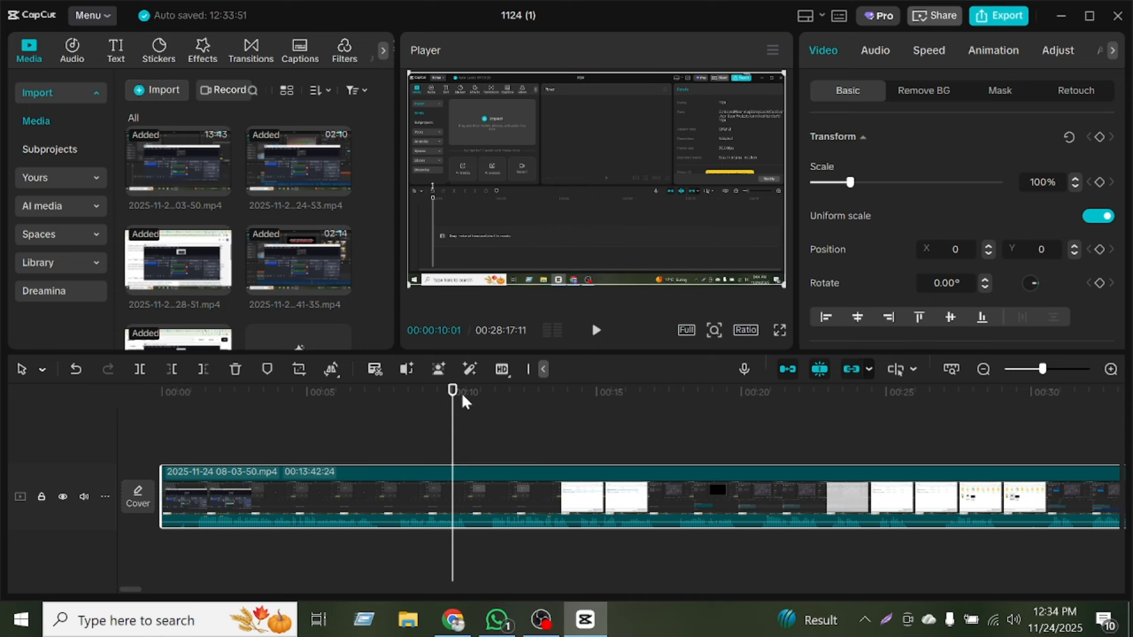
drag(453, 392, 448, 391)
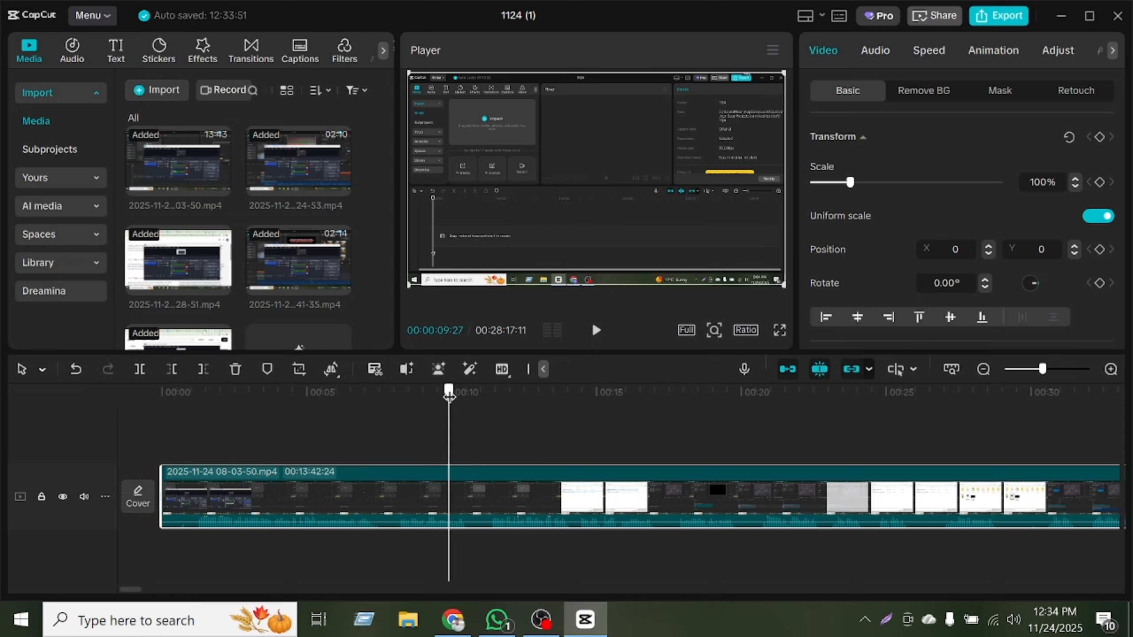
click(598, 331)
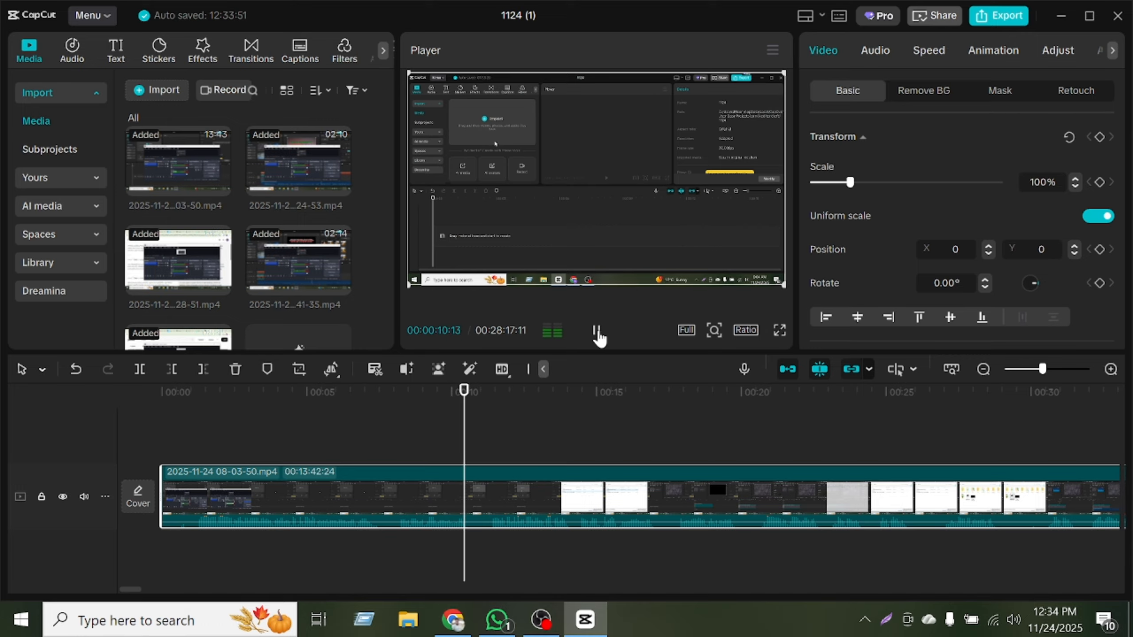
click(598, 331)
drag(472, 401, 417, 394)
click(595, 332)
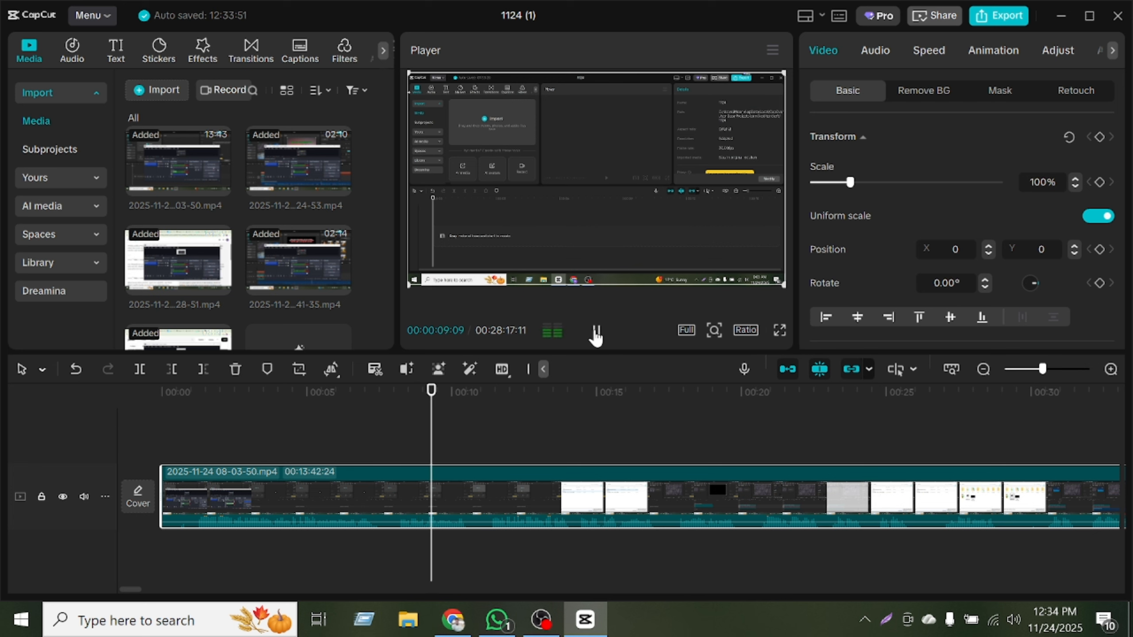
click(596, 332)
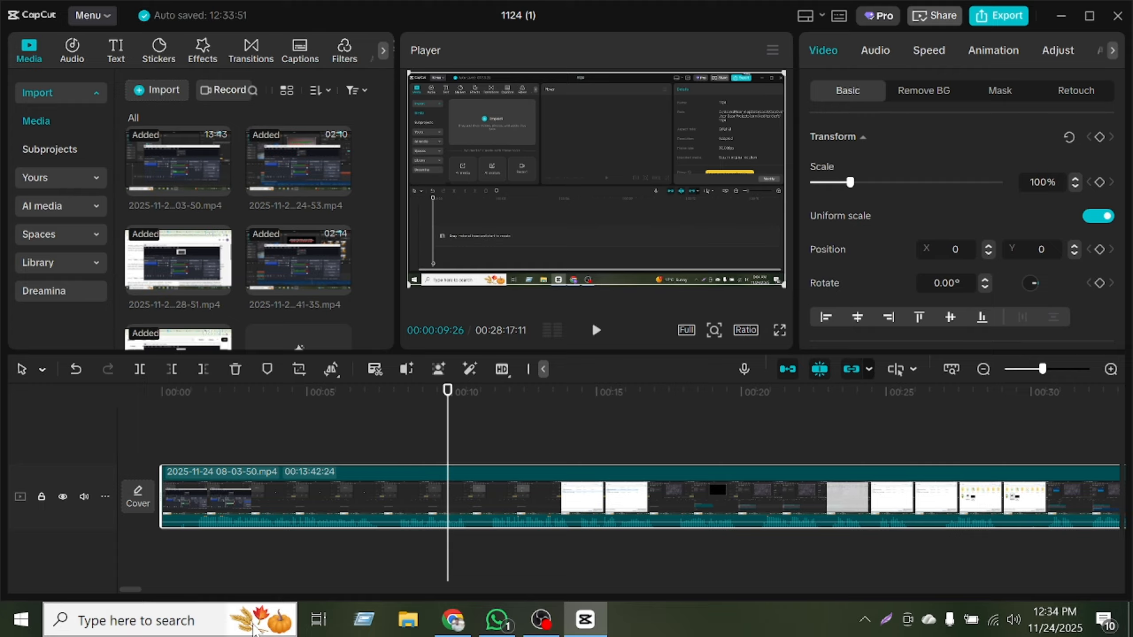
click(172, 369)
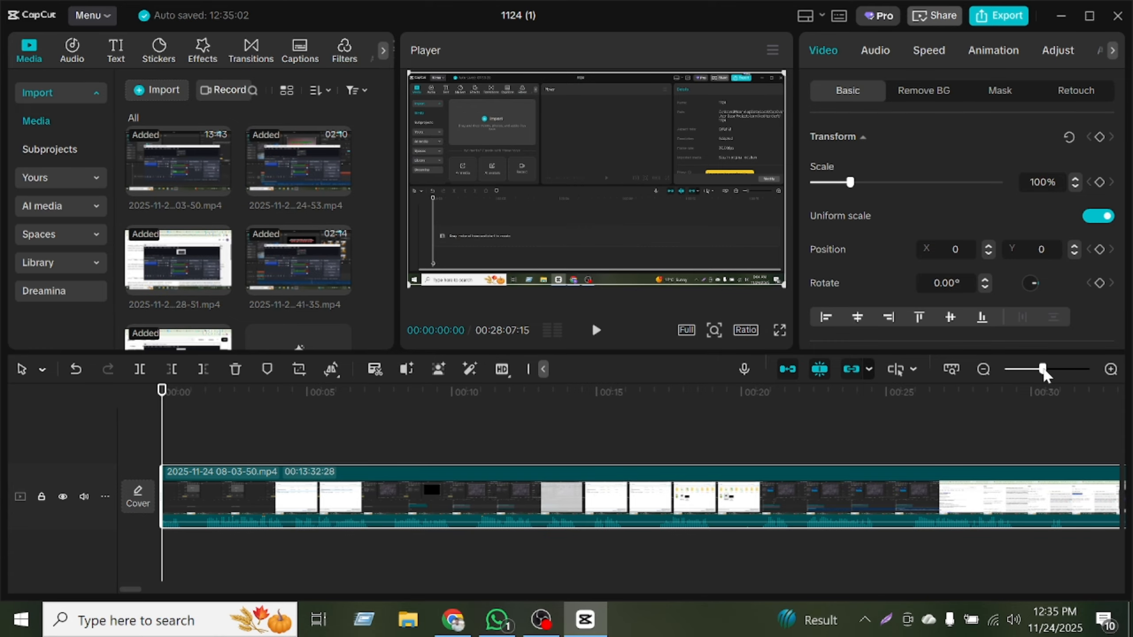
Step: Review the clip sequence and place the playhead at the junction between the first and second clips, at 00:13:32:28
drag(1044, 369, 1017, 370)
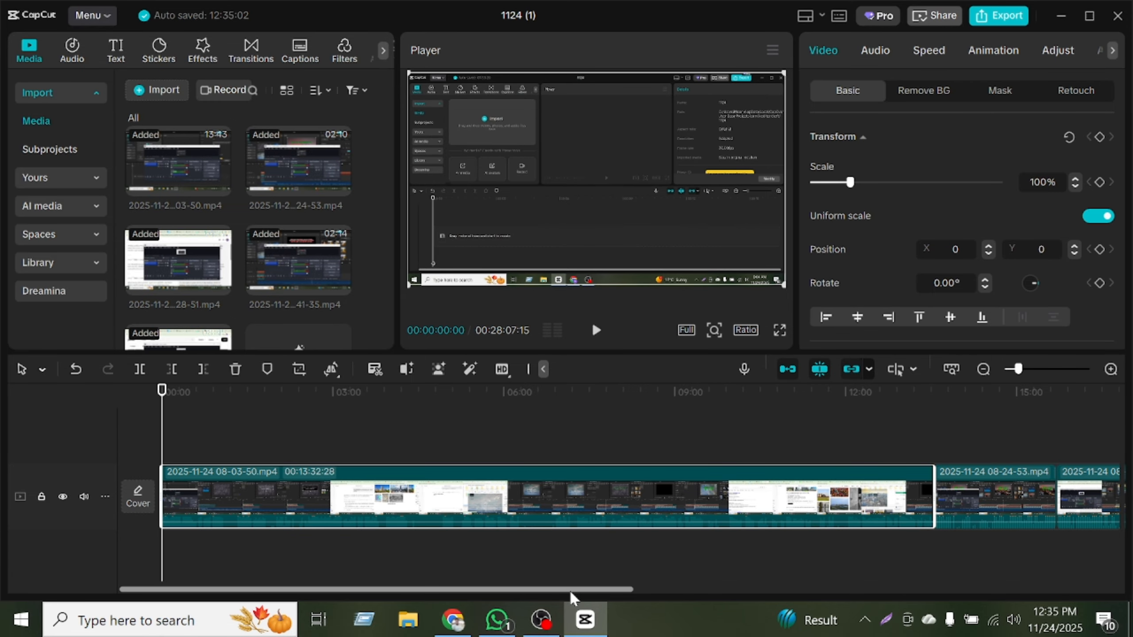
drag(569, 589, 742, 585)
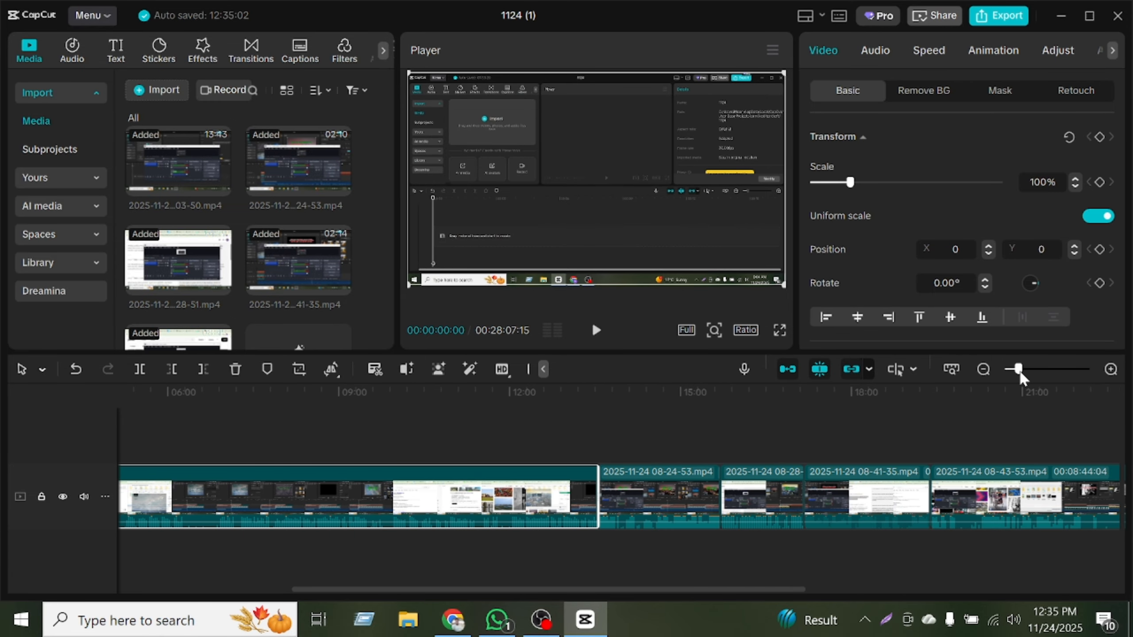
drag(1017, 369, 1024, 377)
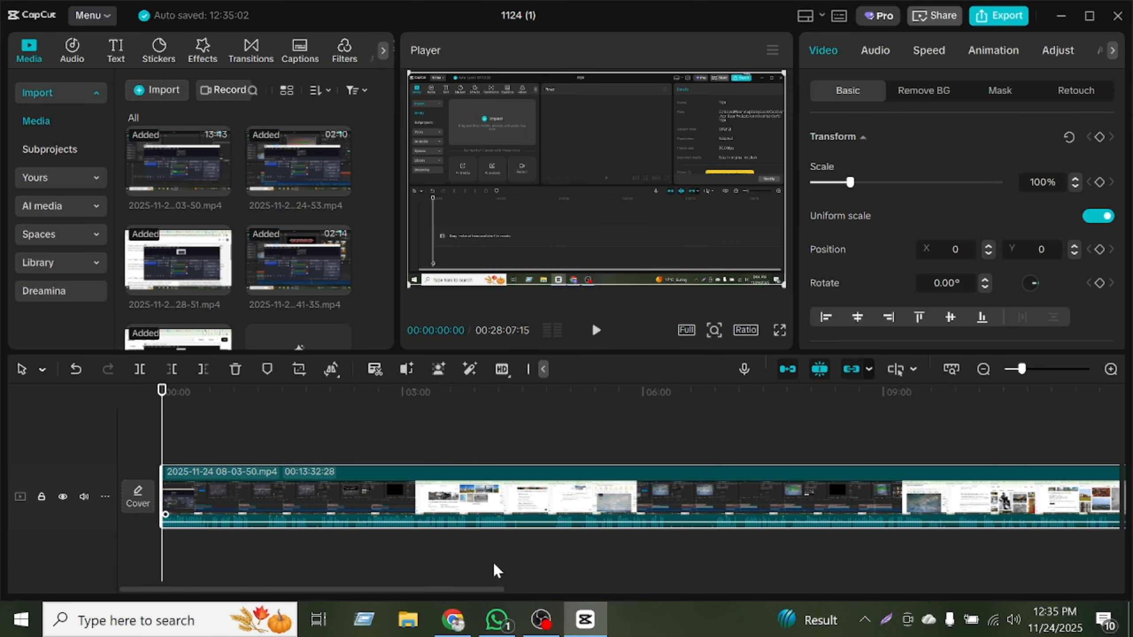
drag(474, 590, 558, 580)
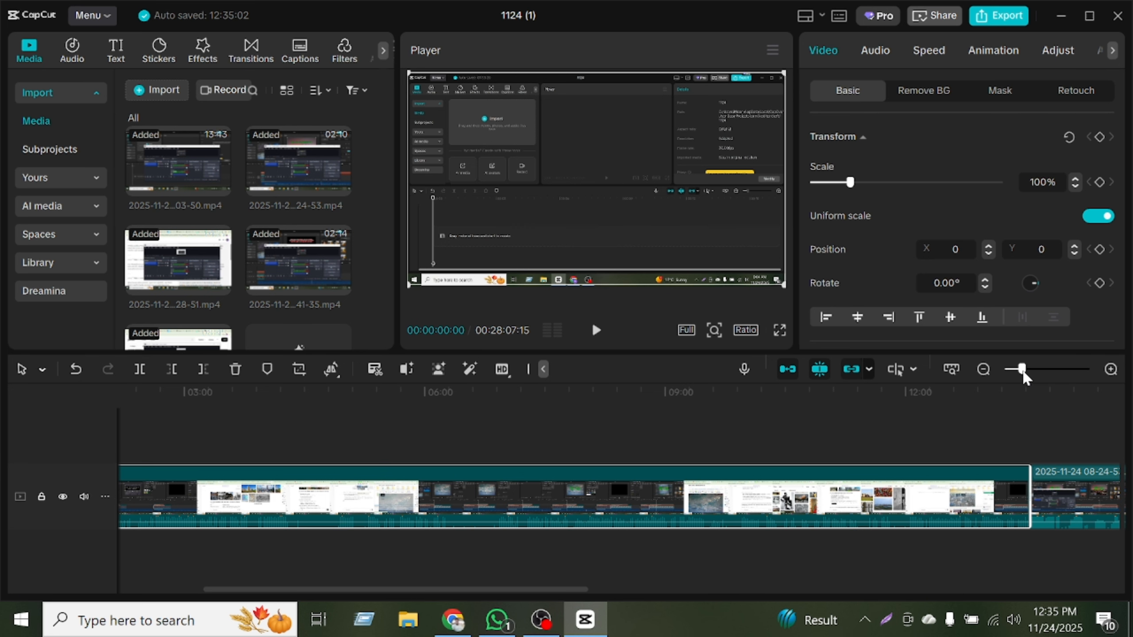
drag(1022, 370, 1013, 369)
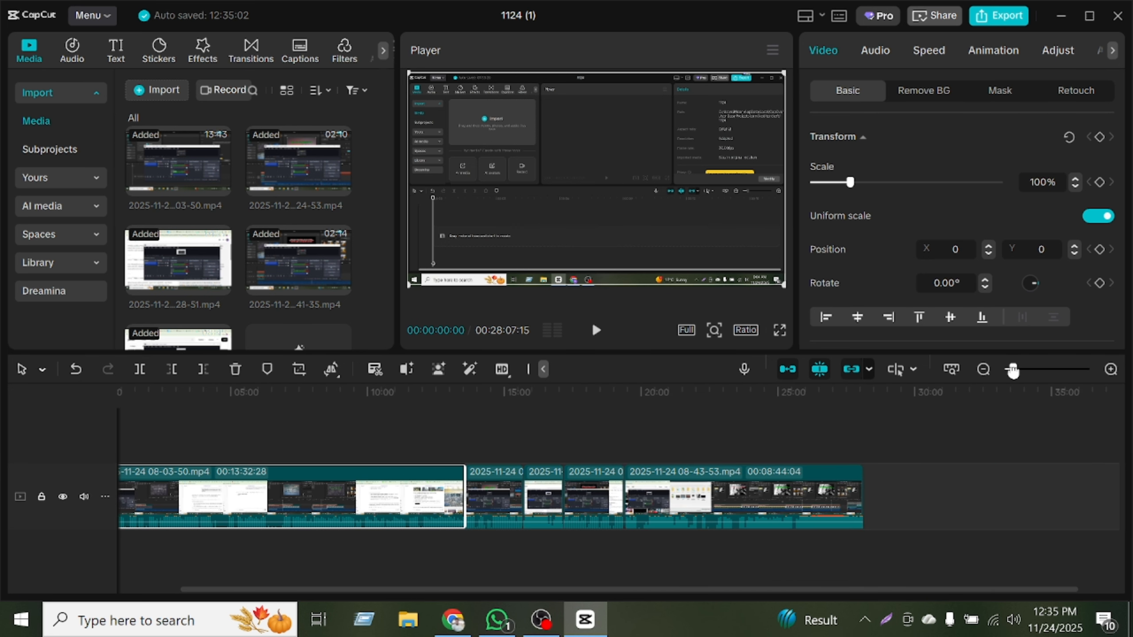
click(624, 444)
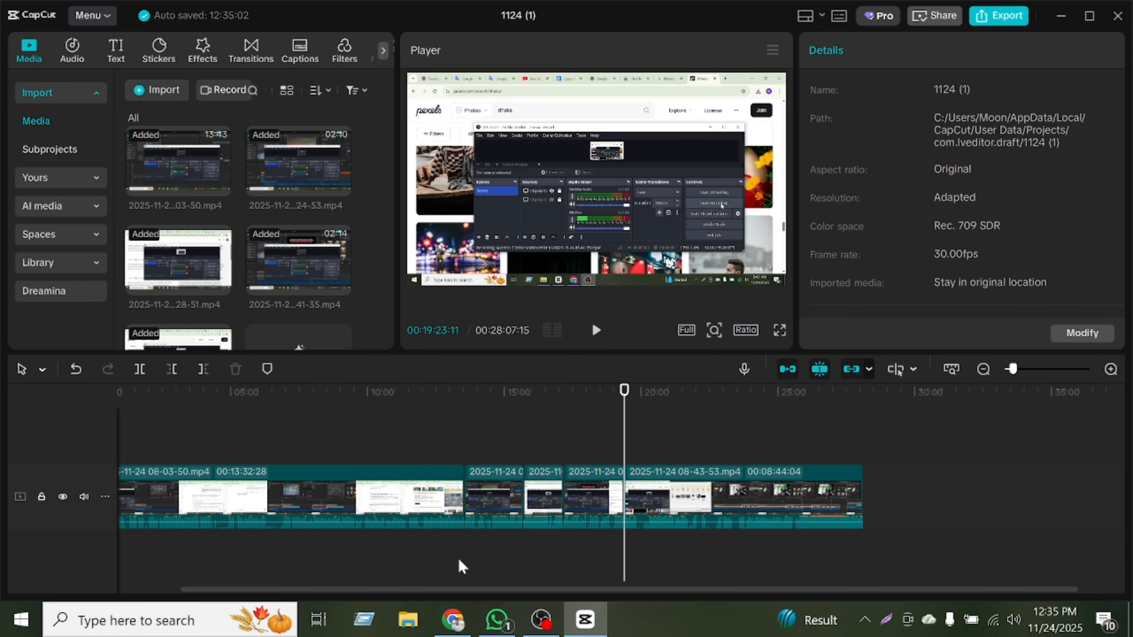
click(462, 486)
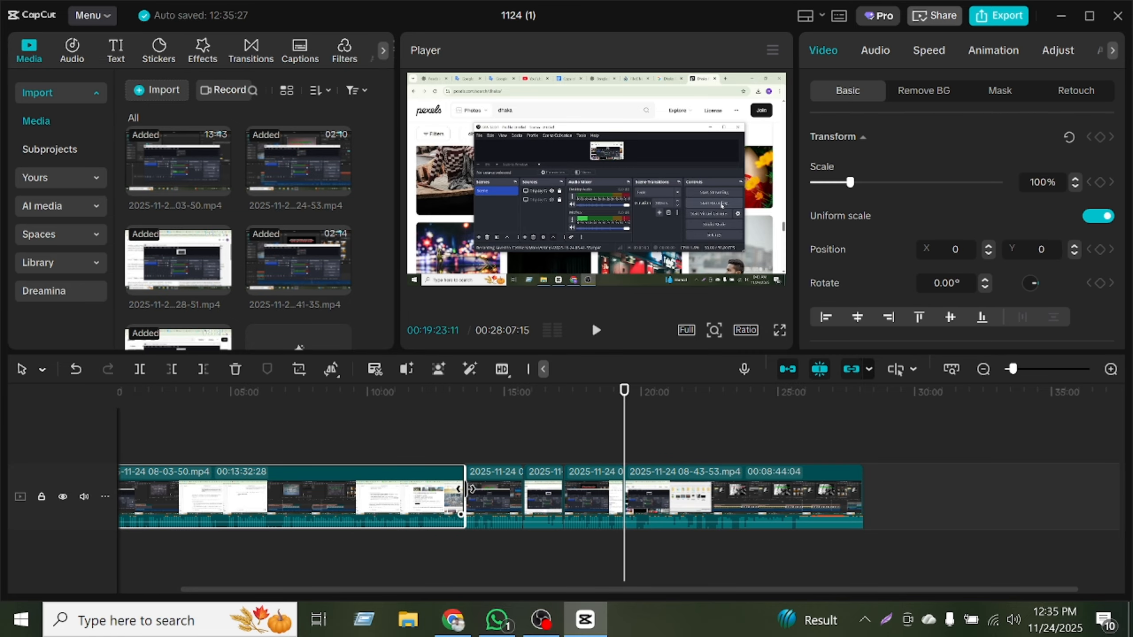
click(533, 433)
click(461, 491)
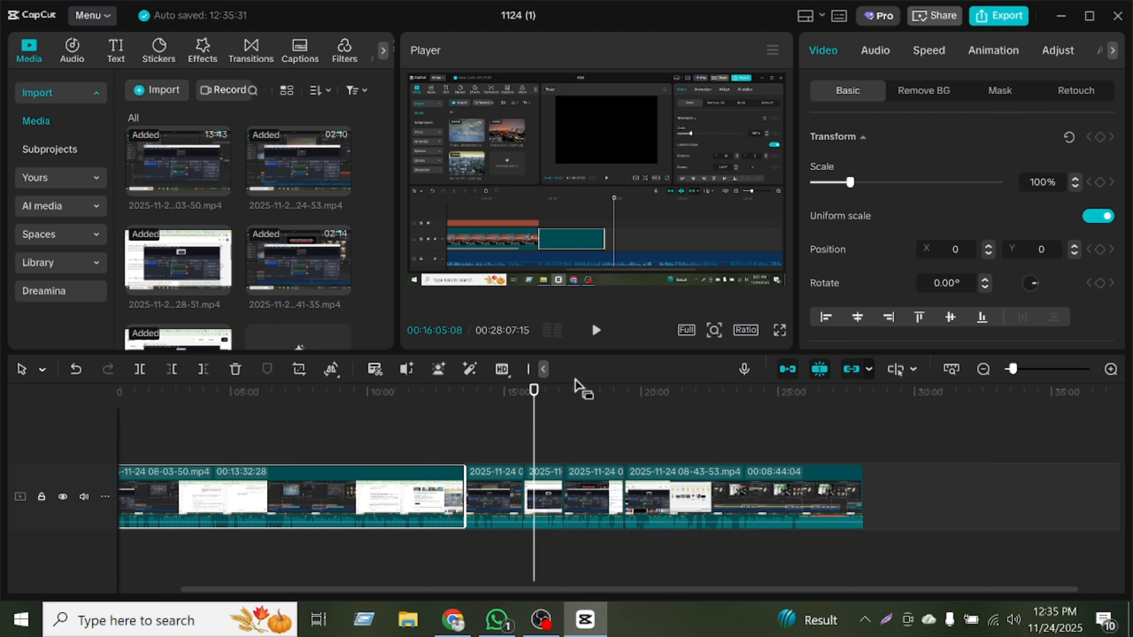
drag(535, 392, 465, 393)
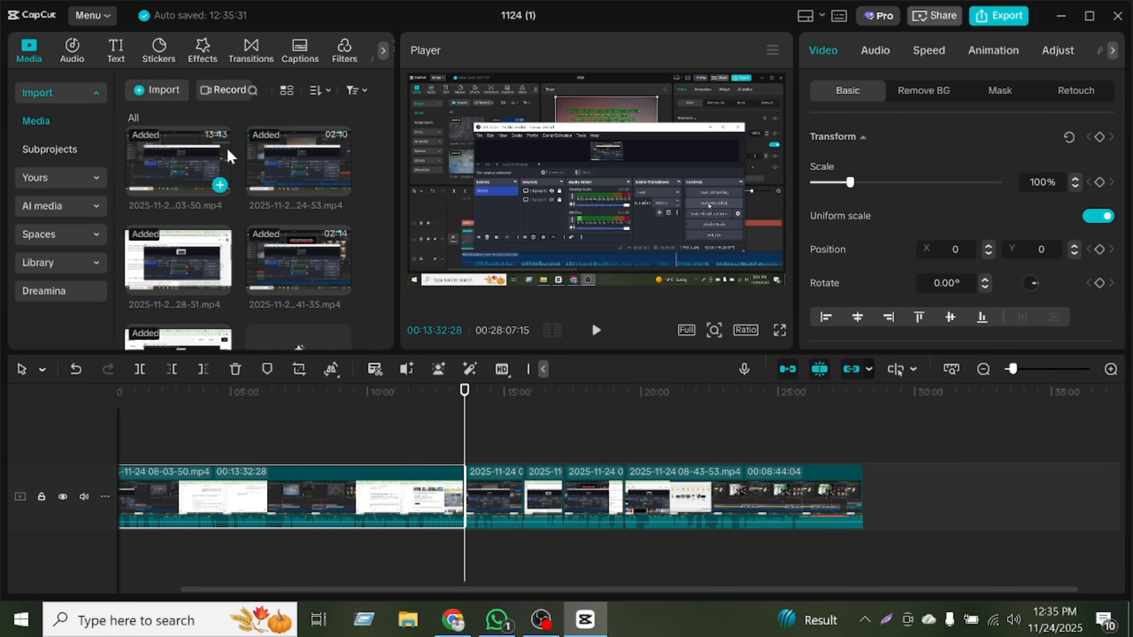
Step: Search transitions for "youtube" and add Cyber Beehive between the first and second clips, accepting duplicate frames and suppressing further reminders
click(251, 48)
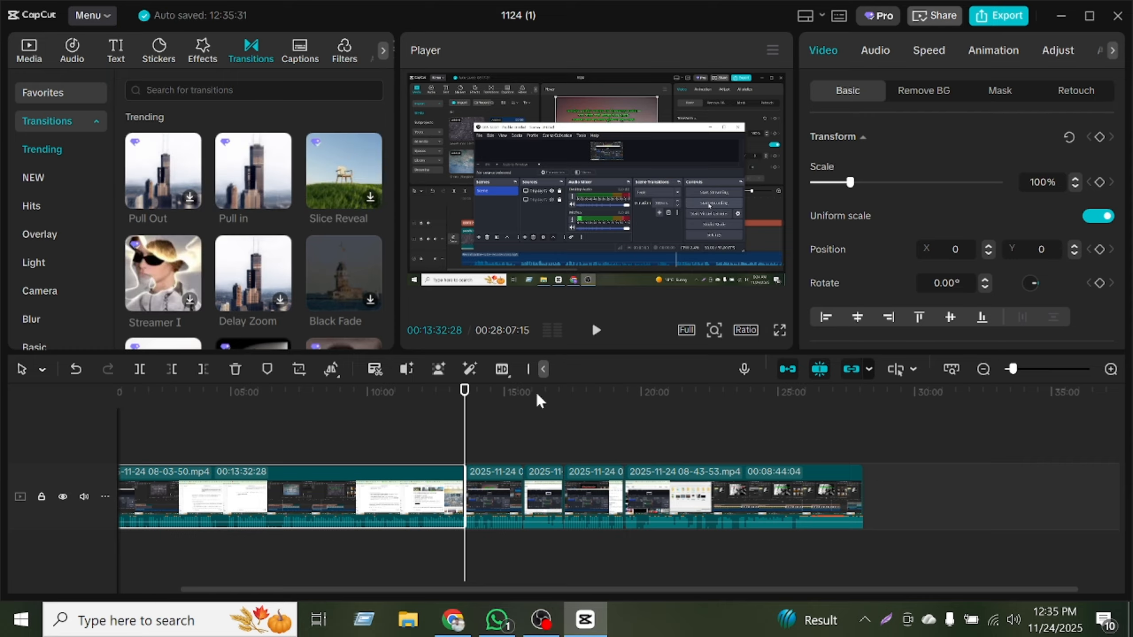
click(598, 332)
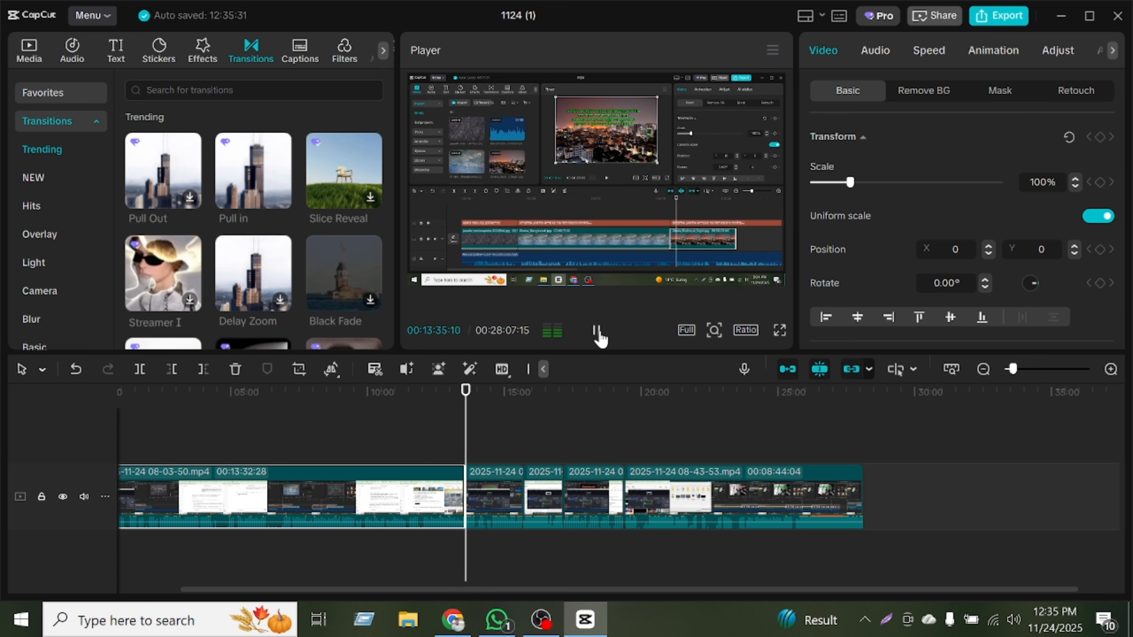
click(597, 331)
click(237, 91)
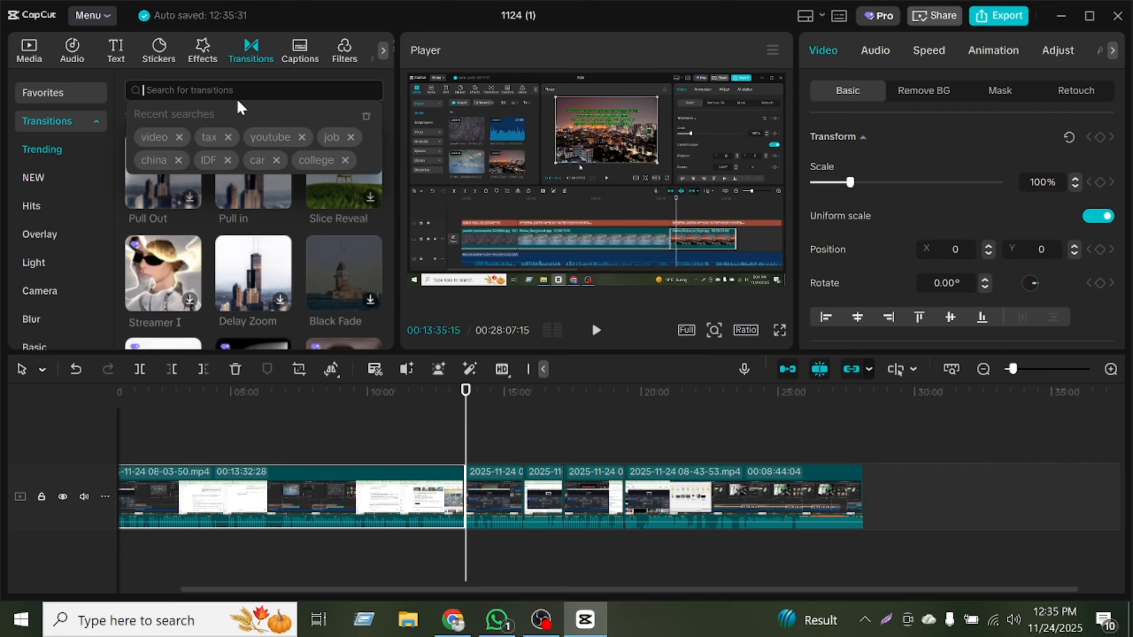
text(youtube)
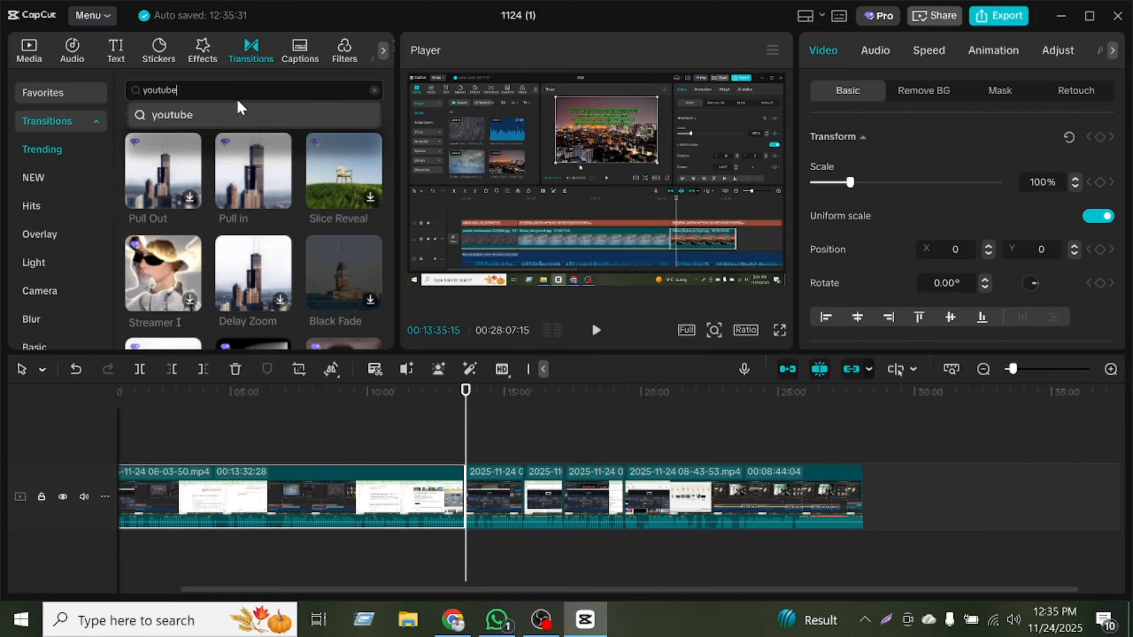
key(Return)
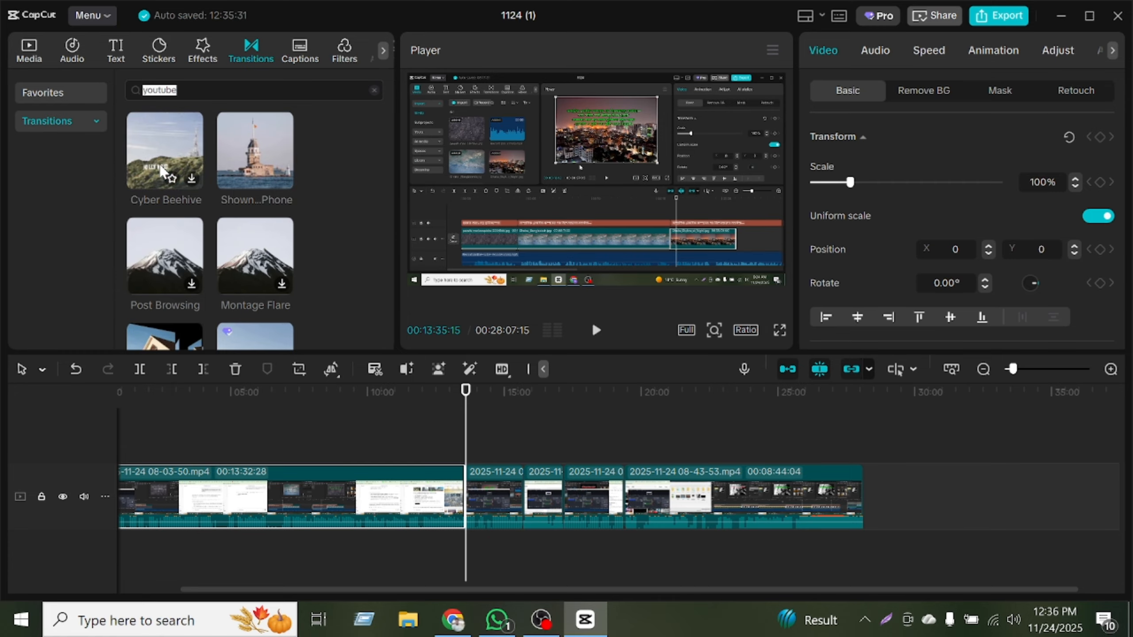
mouse_move(161, 169)
mouse_down()
mouse_move(448, 504)
mouse_move(404, 524)
mouse_move(395, 513)
mouse_move(466, 502)
mouse_up()
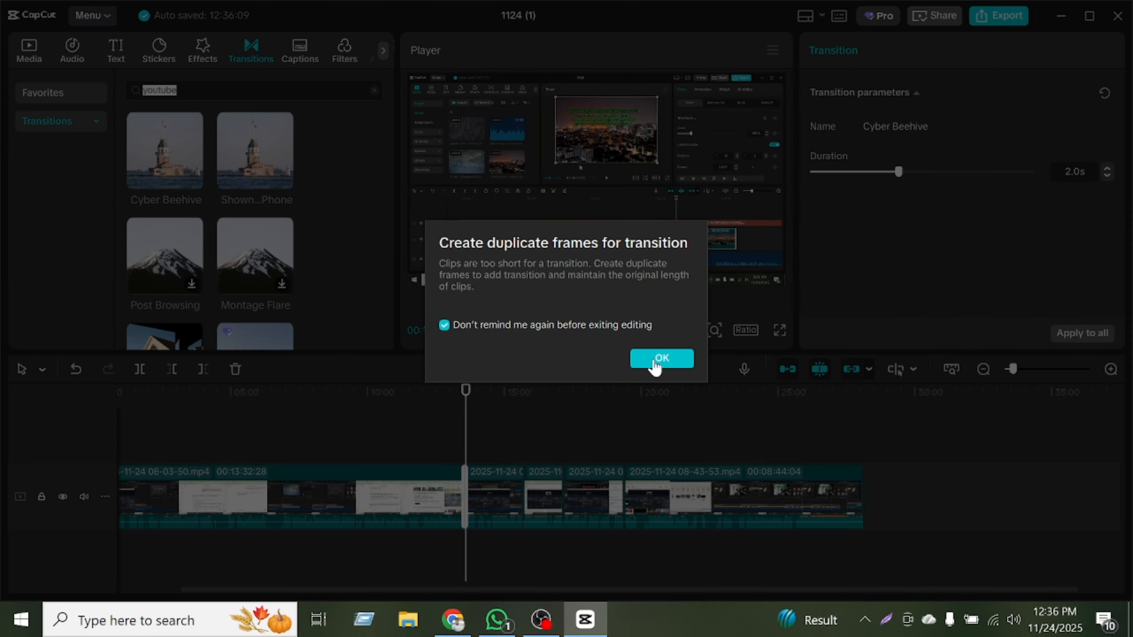
click(651, 359)
Step: Preview the Cyber Beehive junction and replay the end of the first clip from about 00:13:00:06
click(597, 331)
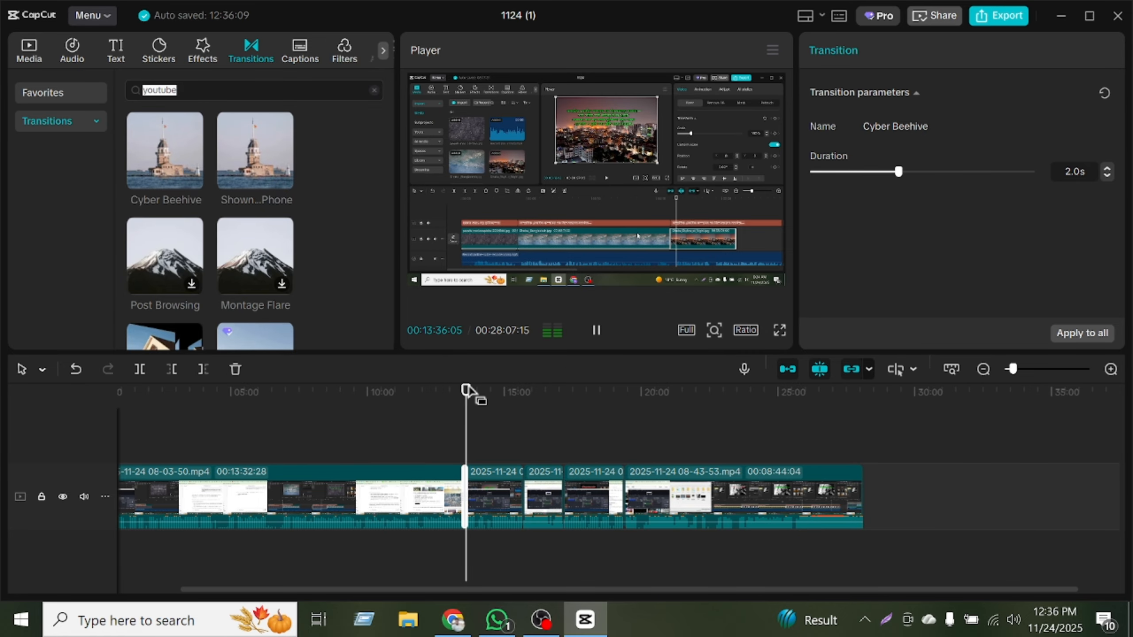
drag(465, 389, 449, 403)
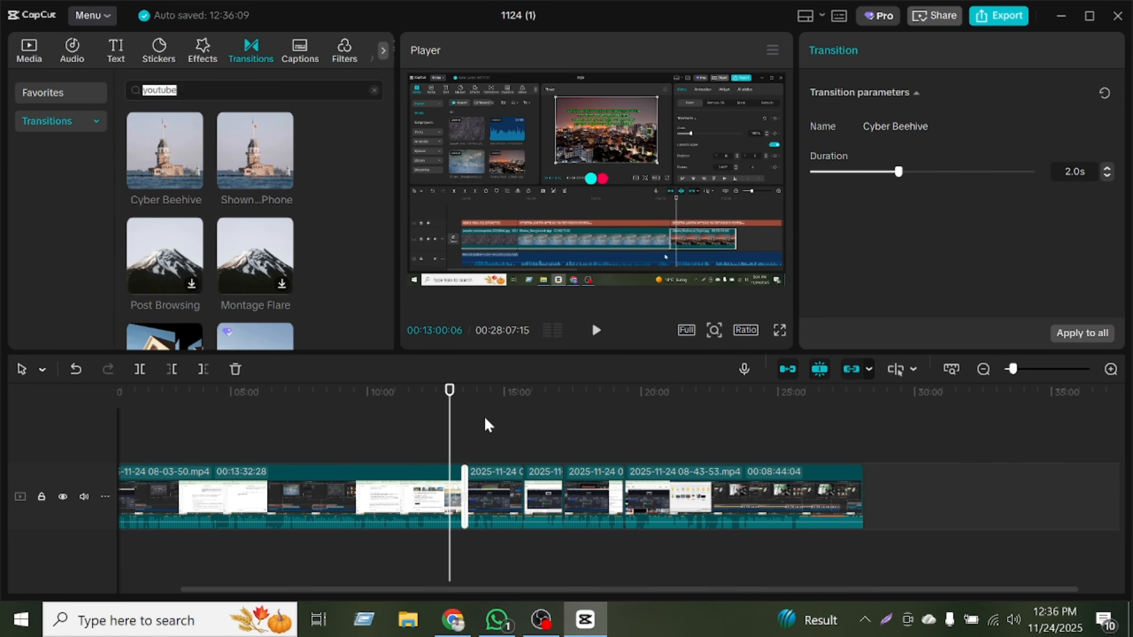
click(598, 334)
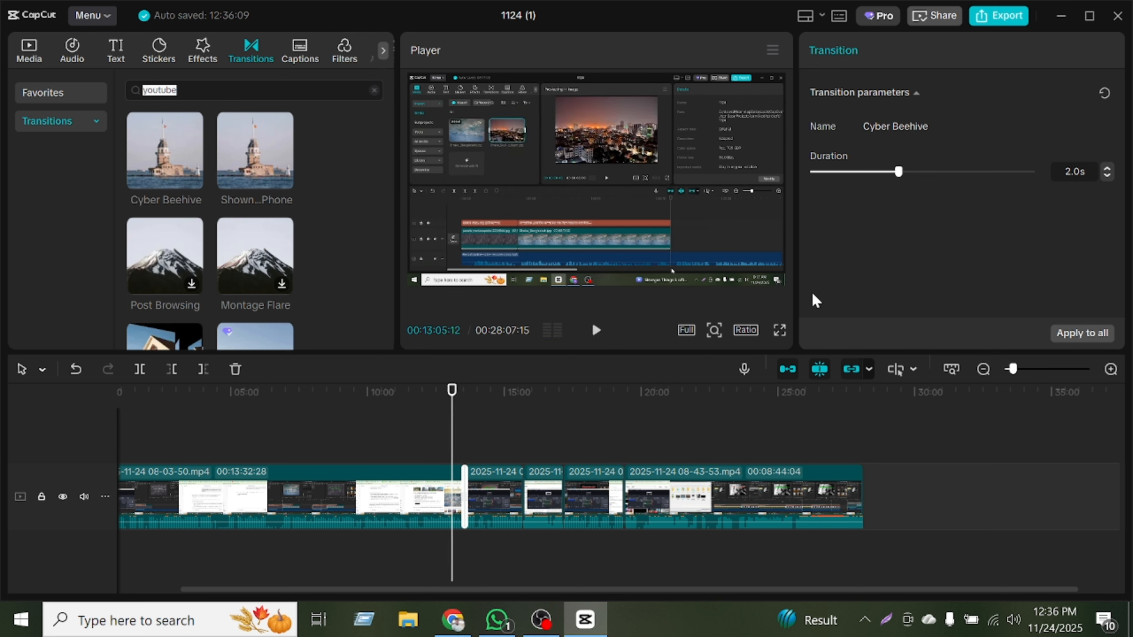
Step: Mute the first clip by lowering its audio volume to -∞ dB
click(285, 509)
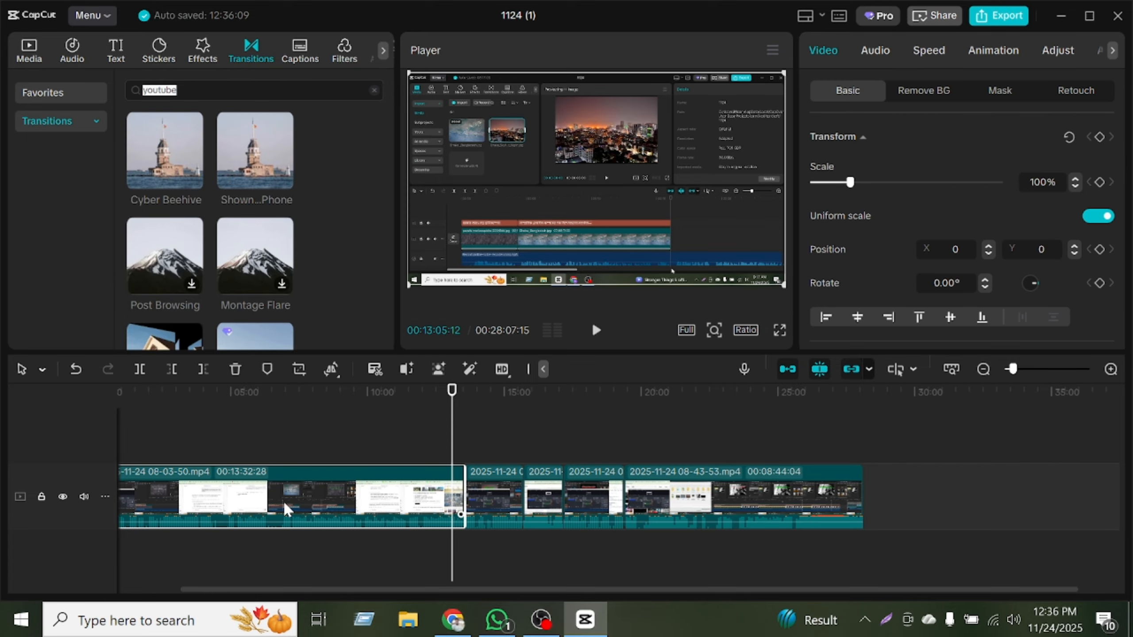
click(885, 50)
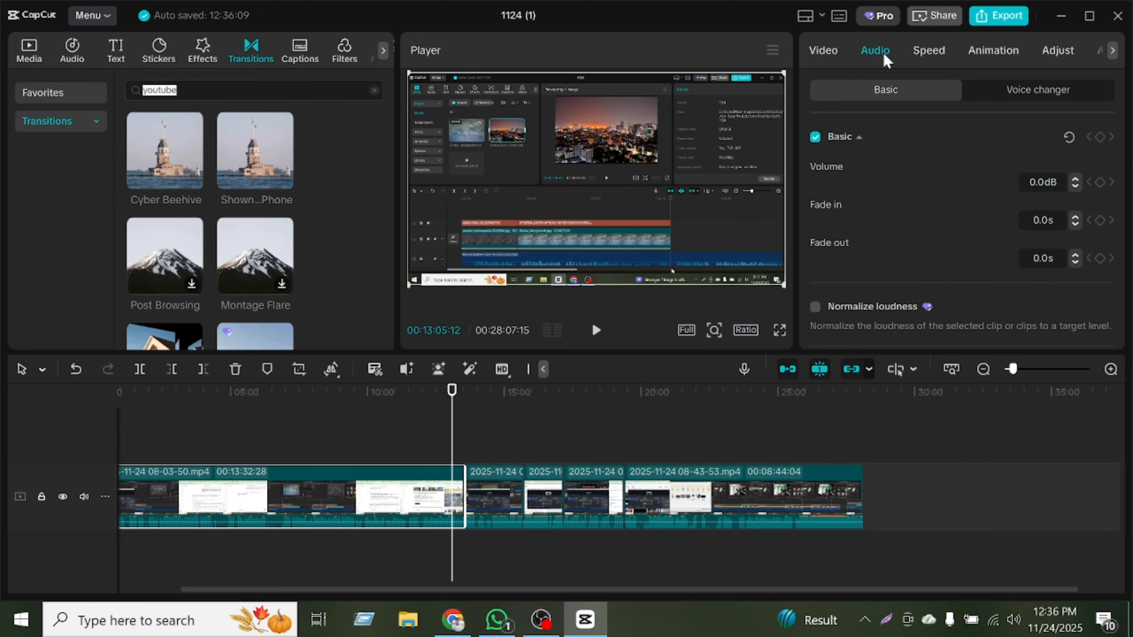
drag(955, 182, 747, 235)
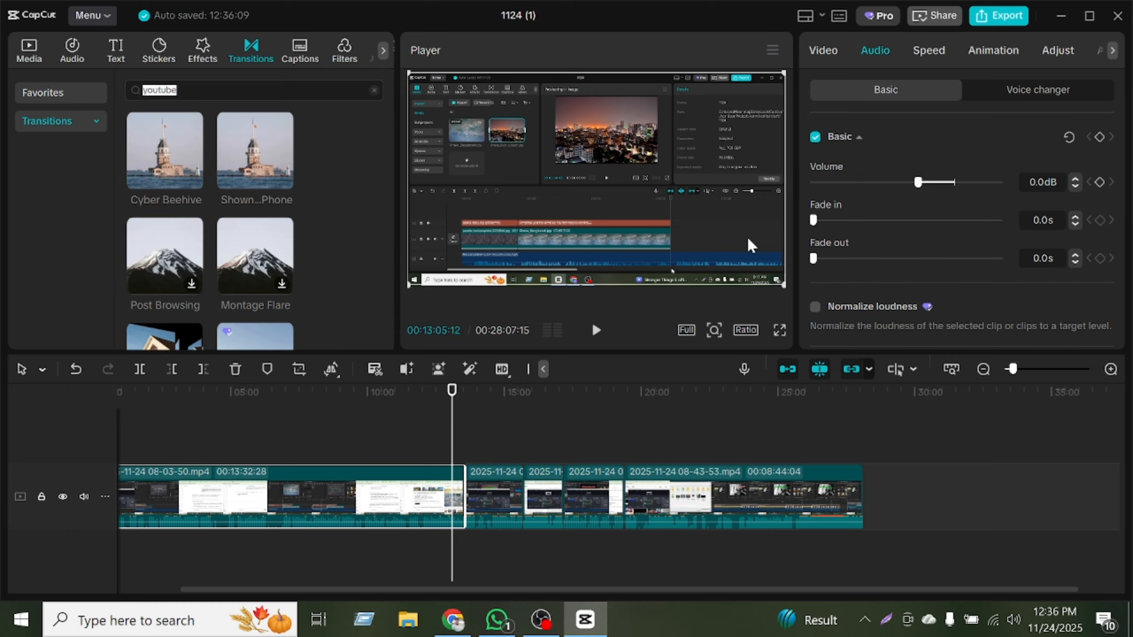
Step: Play the muted first clip's ending and the junction with the second clip, then return the playhead to 00:13:32:28
click(597, 344)
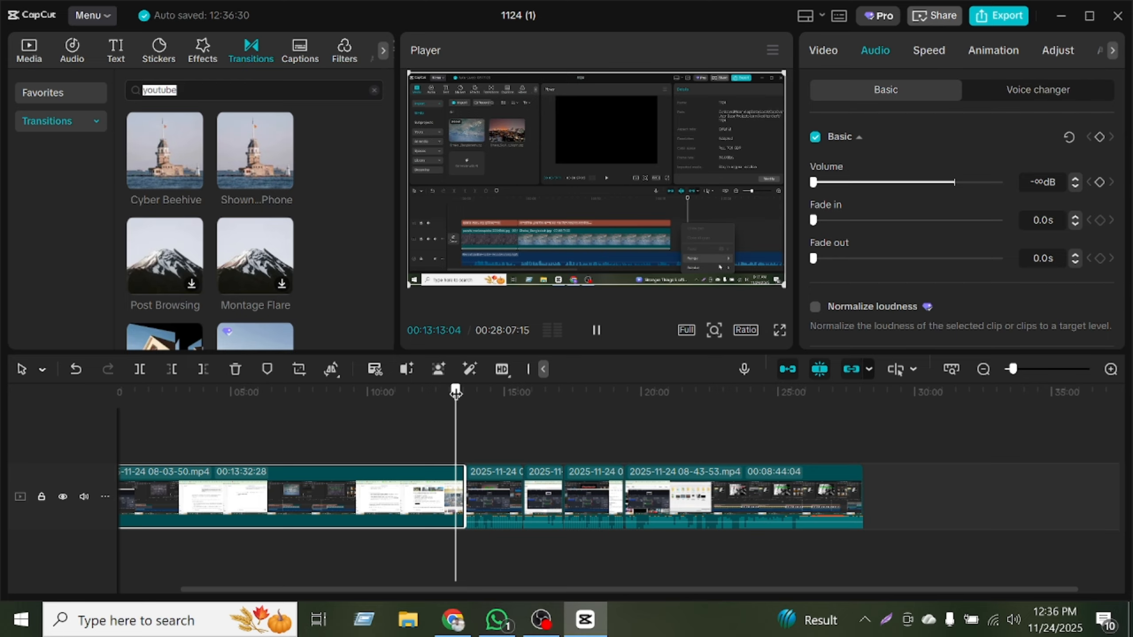
drag(456, 391, 464, 391)
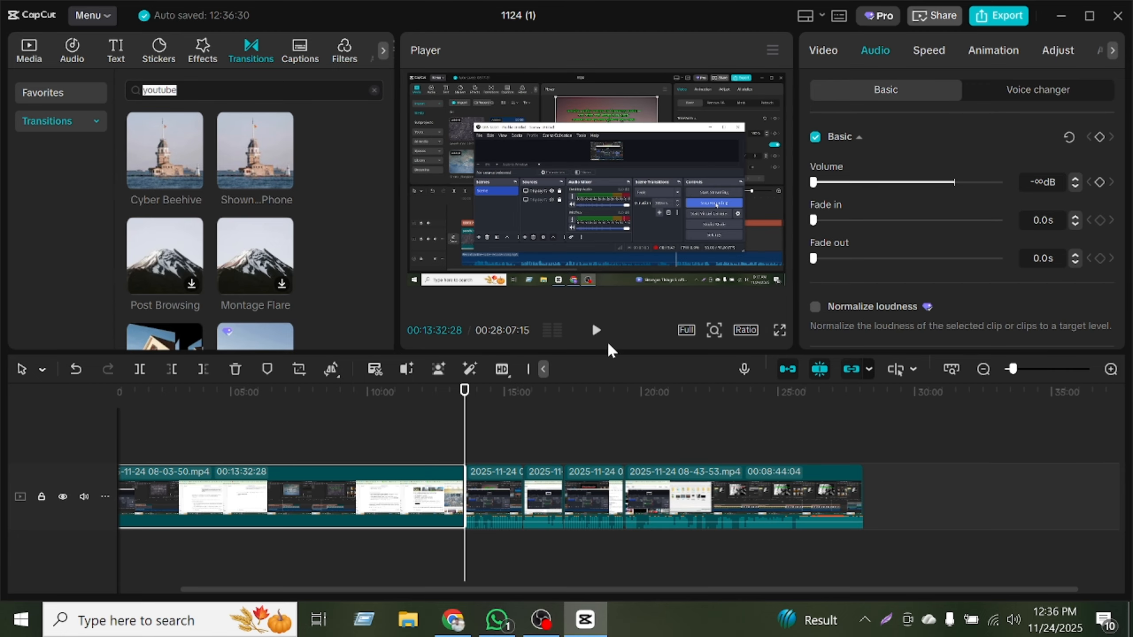
click(598, 332)
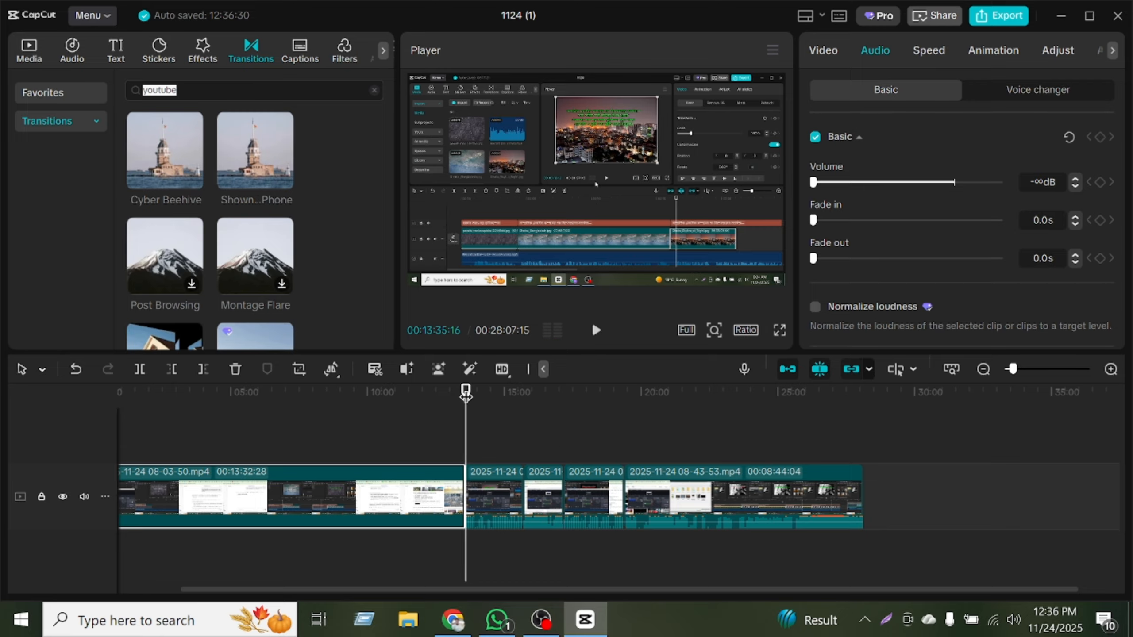
drag(466, 396, 464, 396)
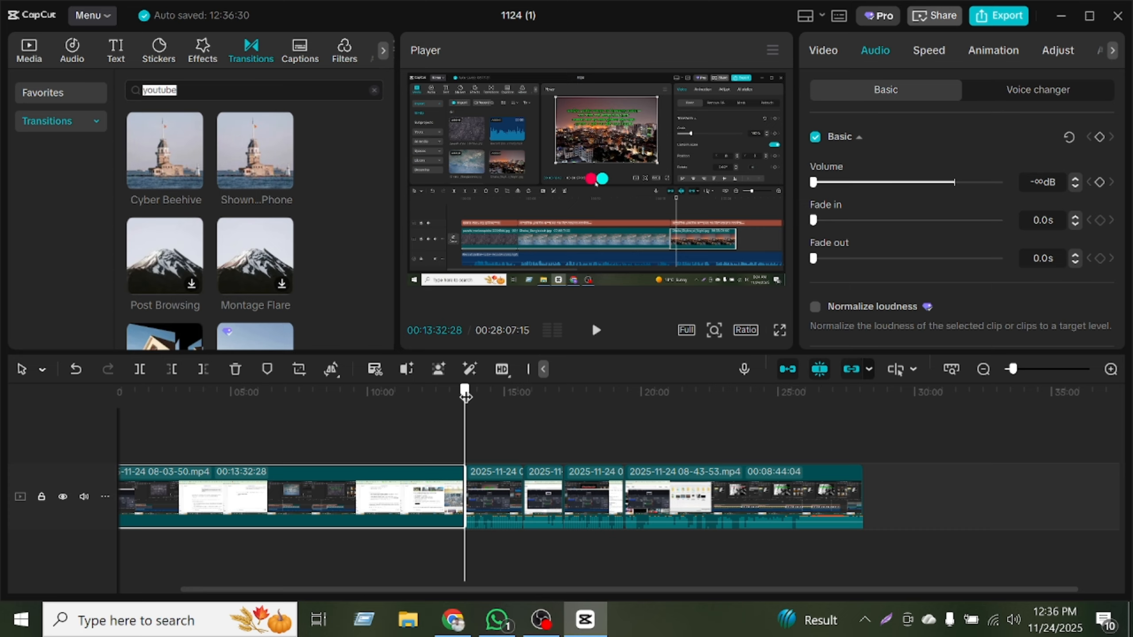
Step: Search effects for "video" and preview DV Tape, Camcorder 3, Camcorder 1 and CCTV
click(204, 57)
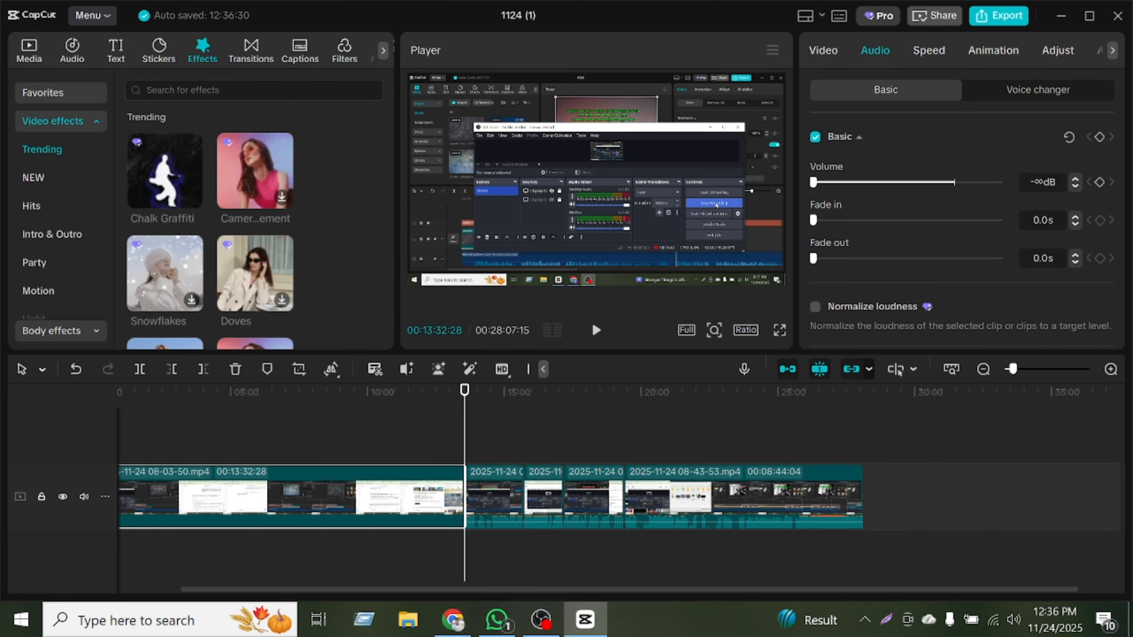
click(232, 90)
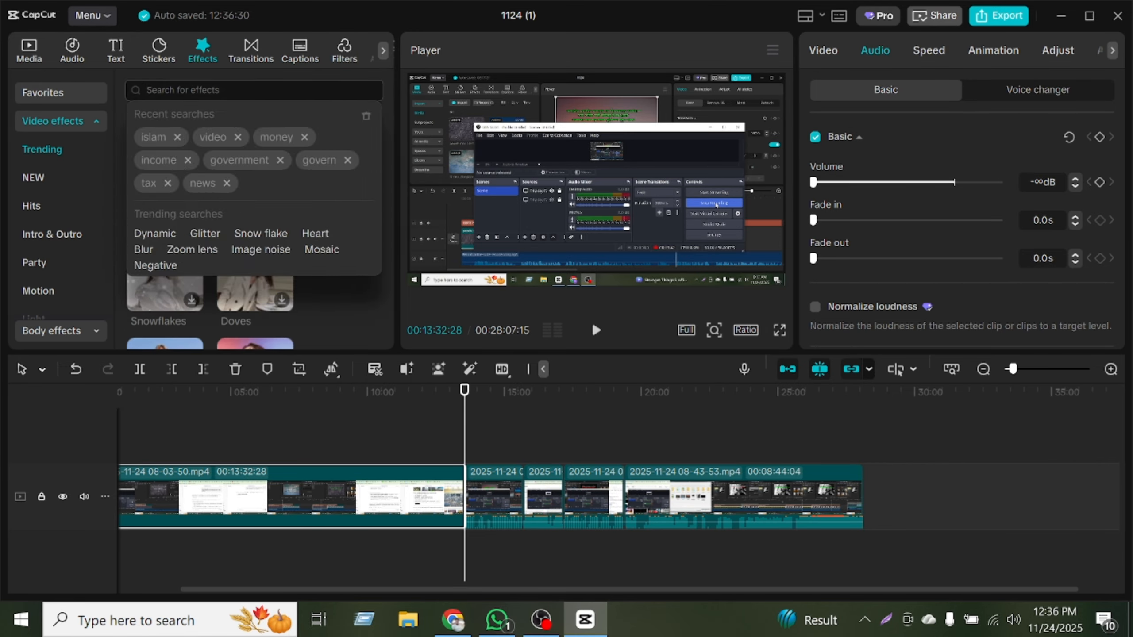
text(video)
key(Return)
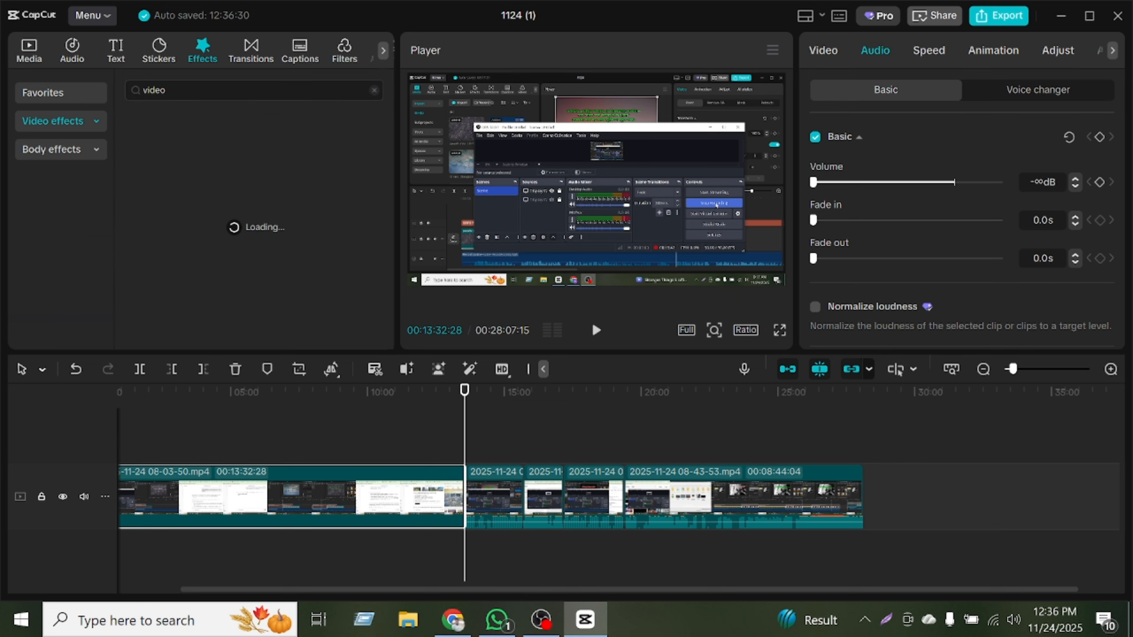
mouse_move(161, 184)
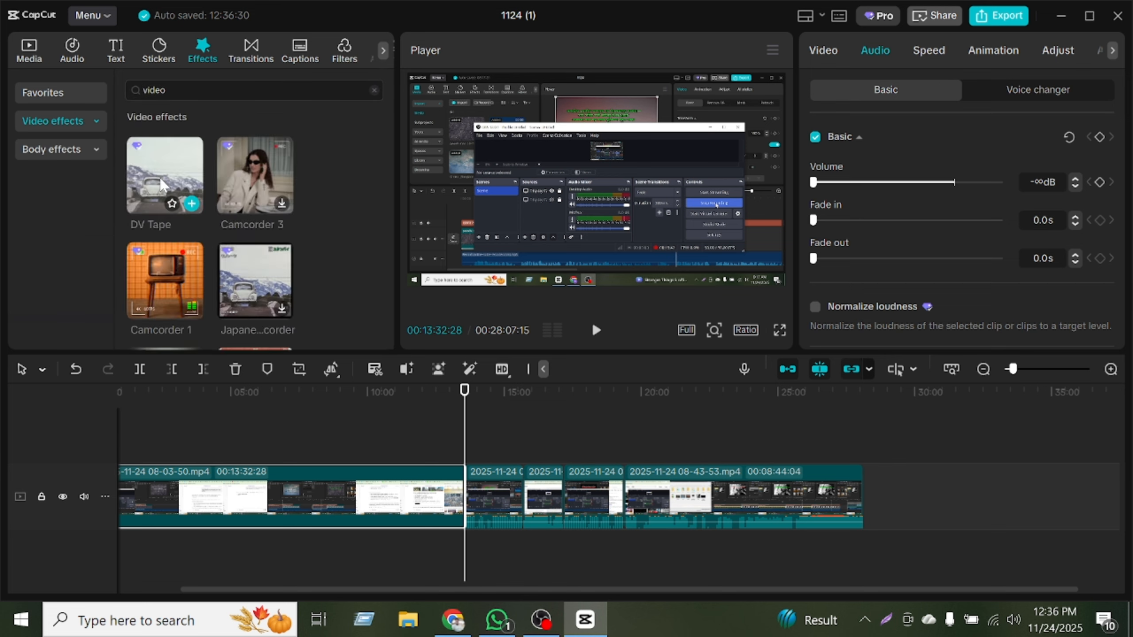
click(161, 185)
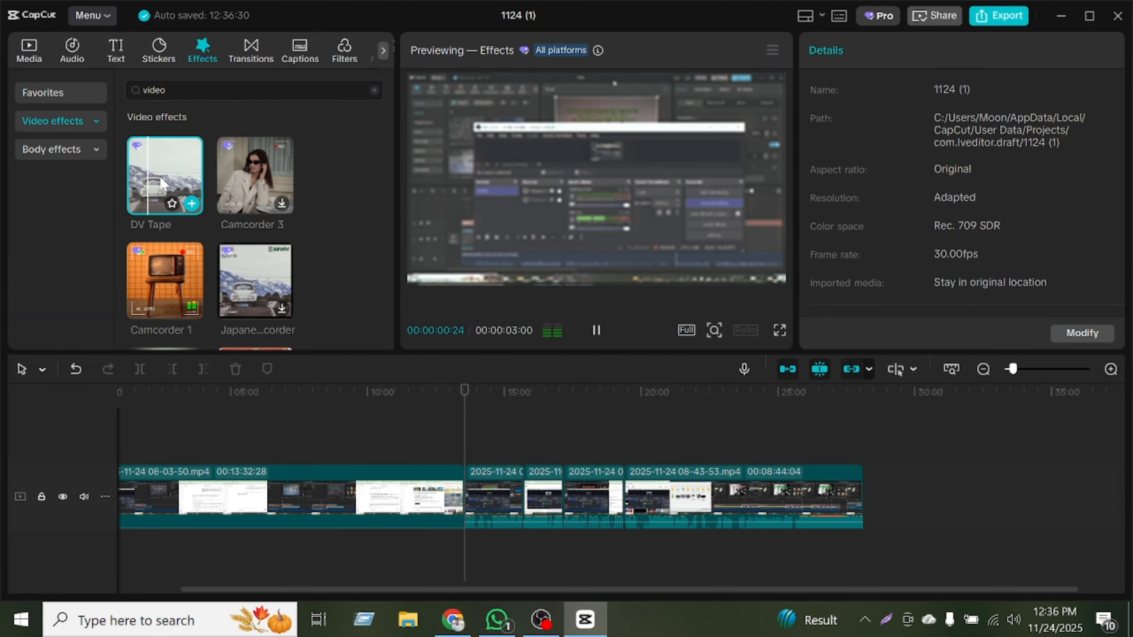
click(263, 185)
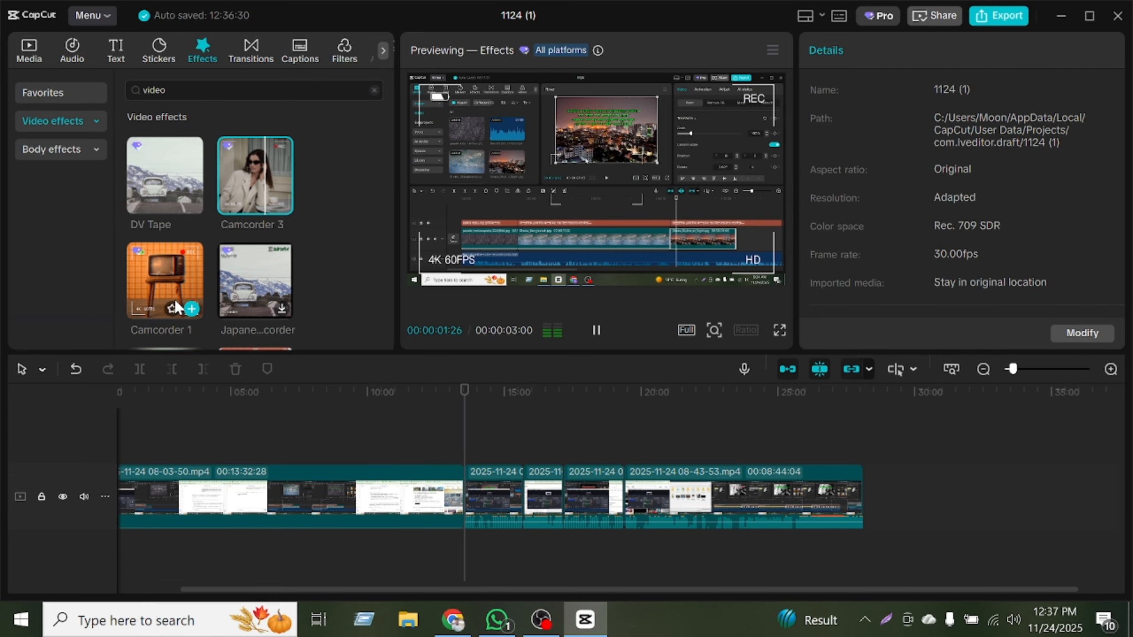
click(175, 302)
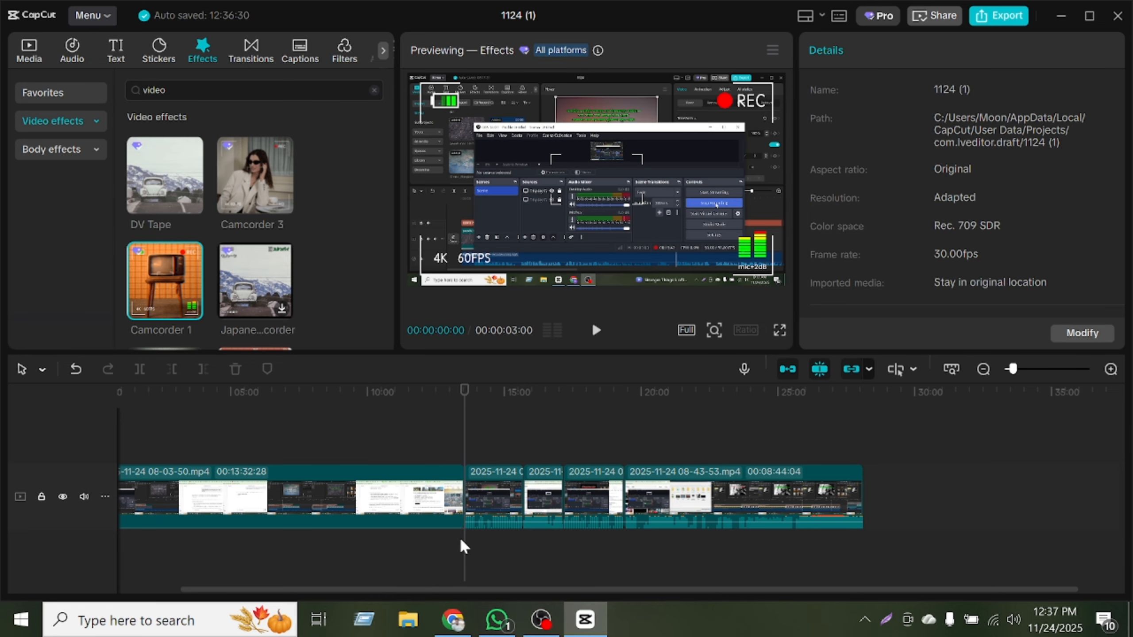
scroll(237, 285, down, 3)
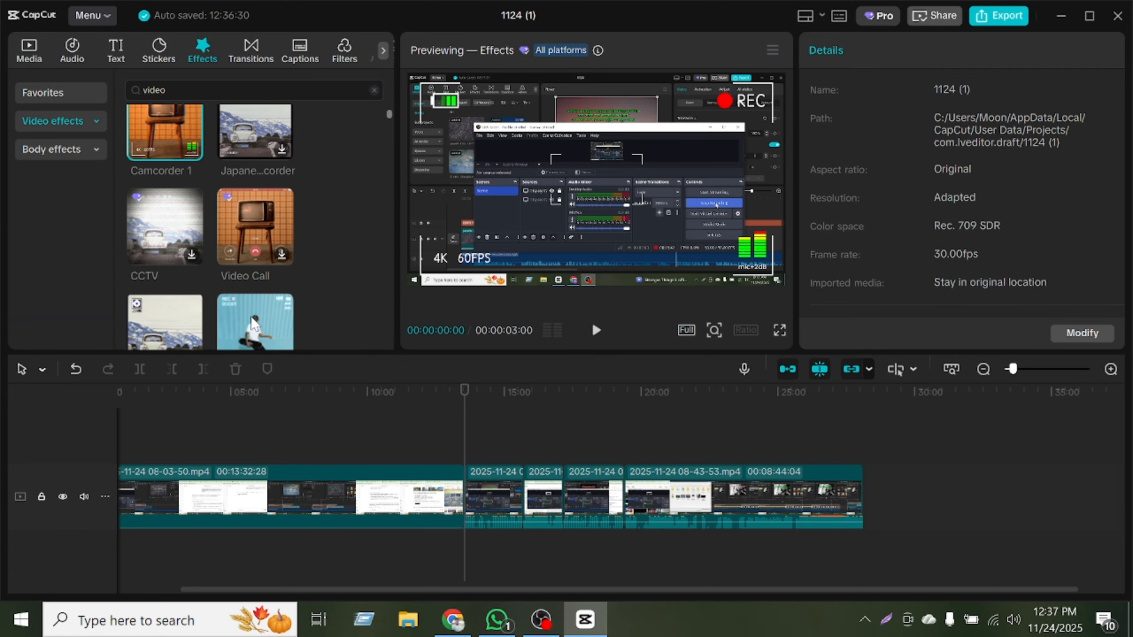
click(165, 220)
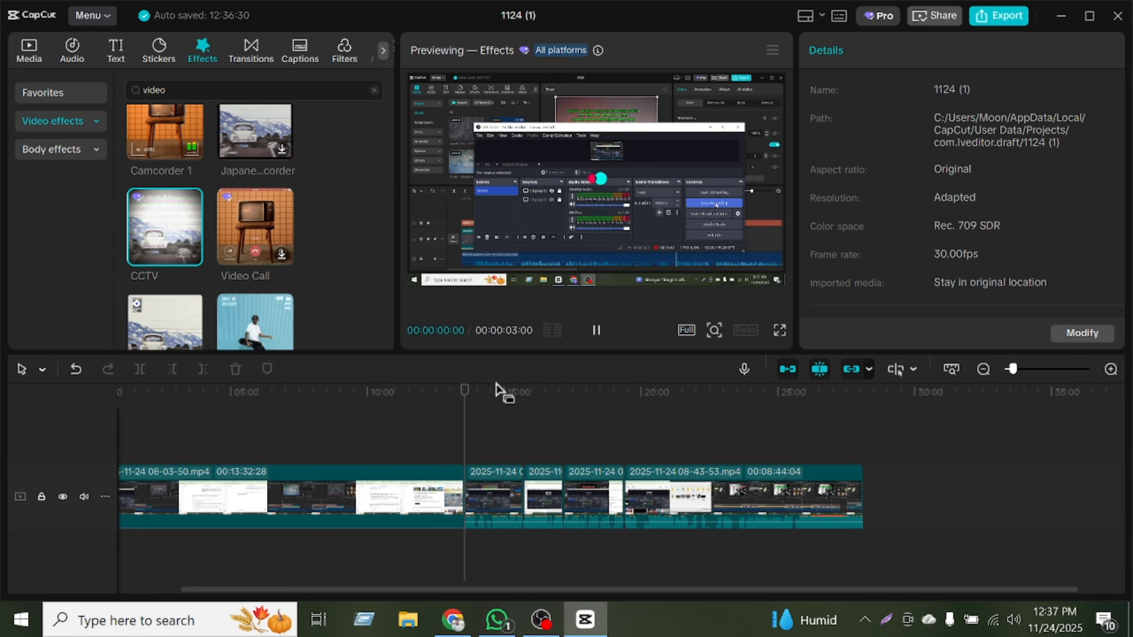
Step: Select all five timeline clips together and lower their audio volume to silence
click(375, 500)
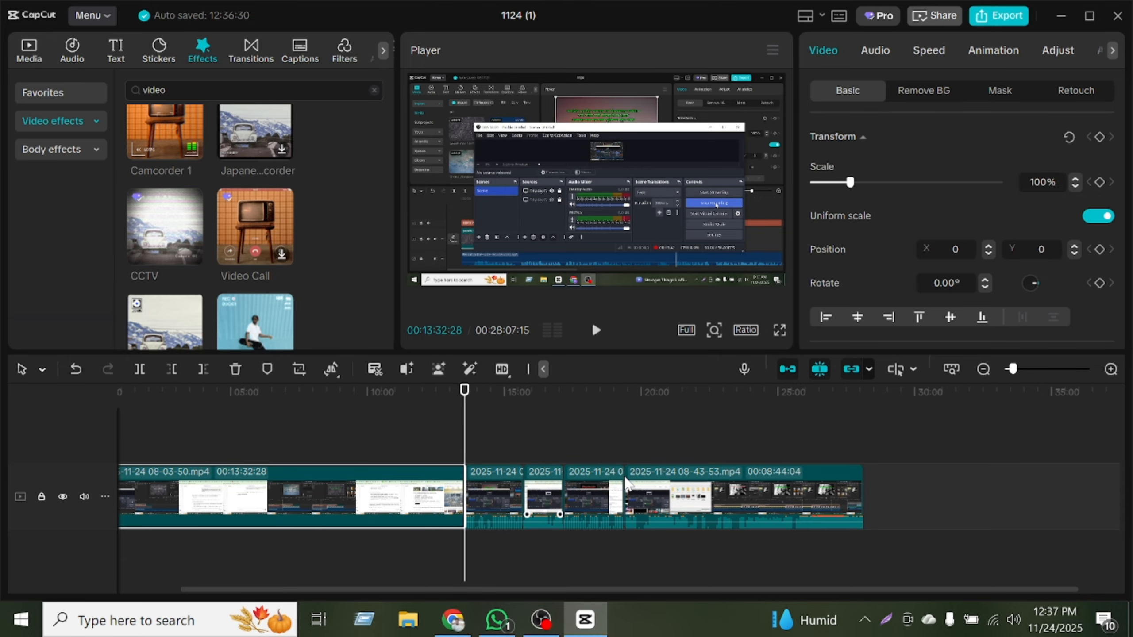
drag(389, 432, 816, 490)
click(875, 50)
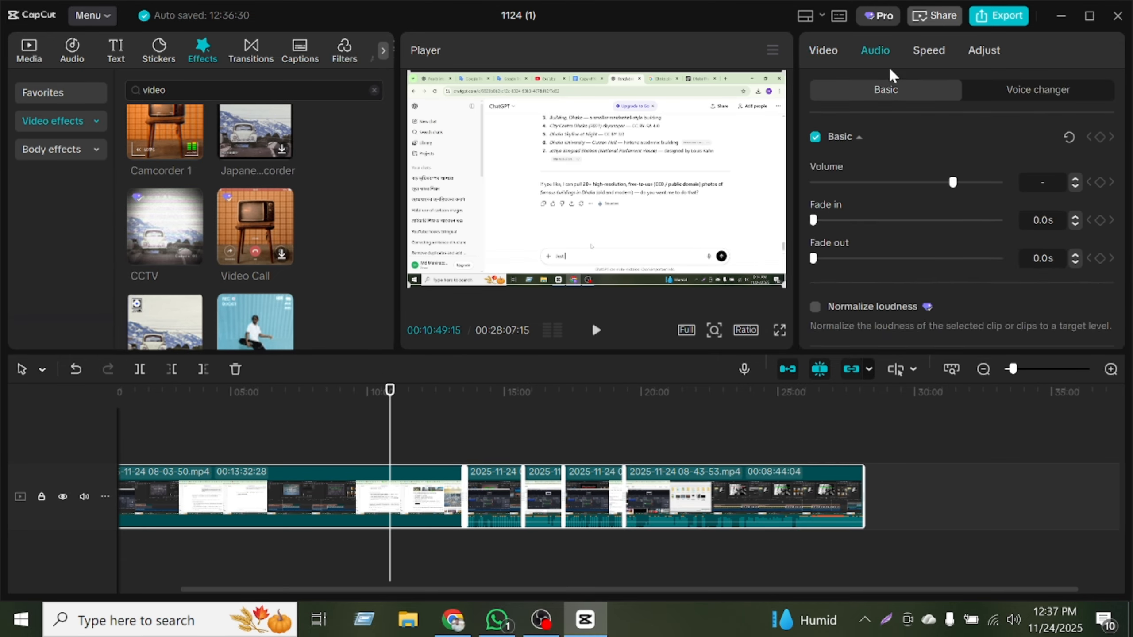
drag(952, 182, 817, 216)
Step: Play the timeline from about 00:16:33 and again near 00:13:09 to check the clips' muted sound
click(544, 425)
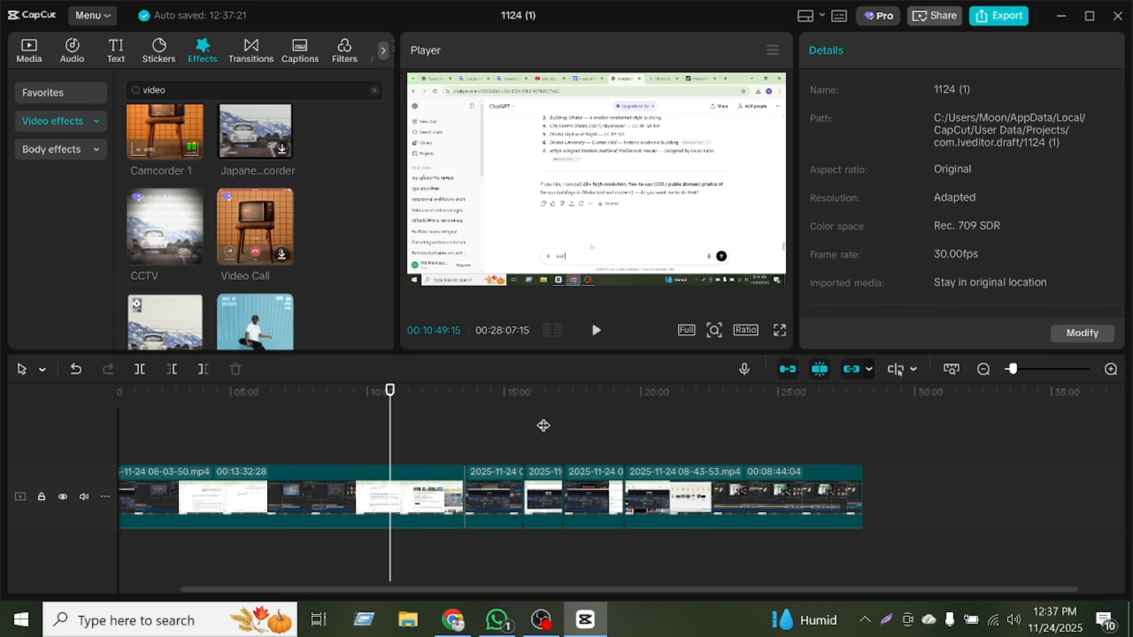
click(596, 331)
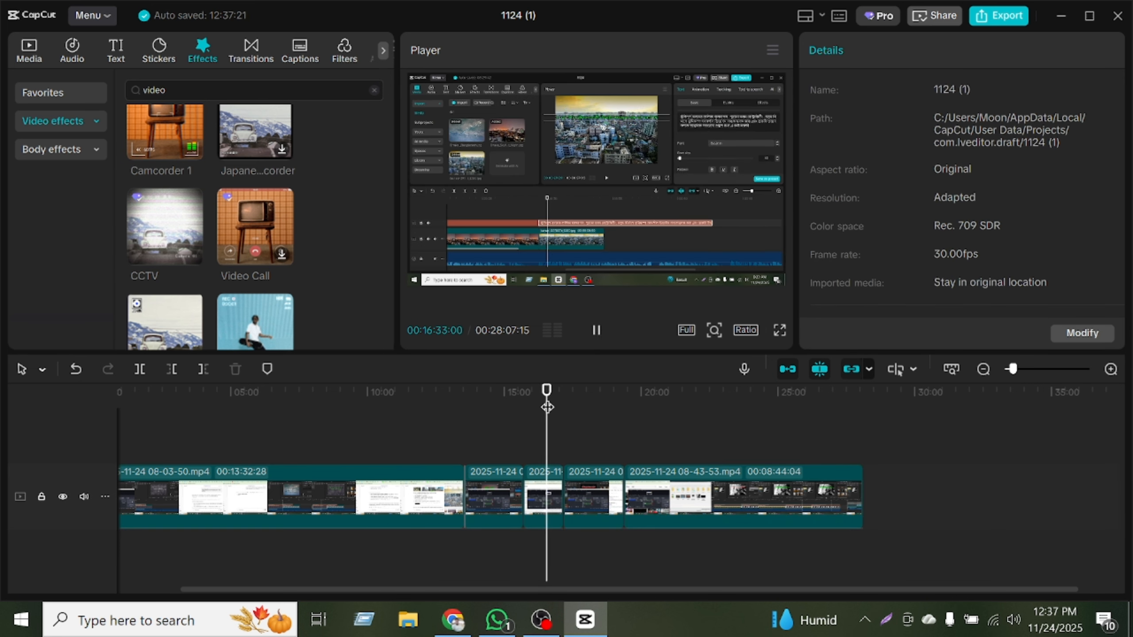
drag(547, 419, 453, 423)
click(596, 331)
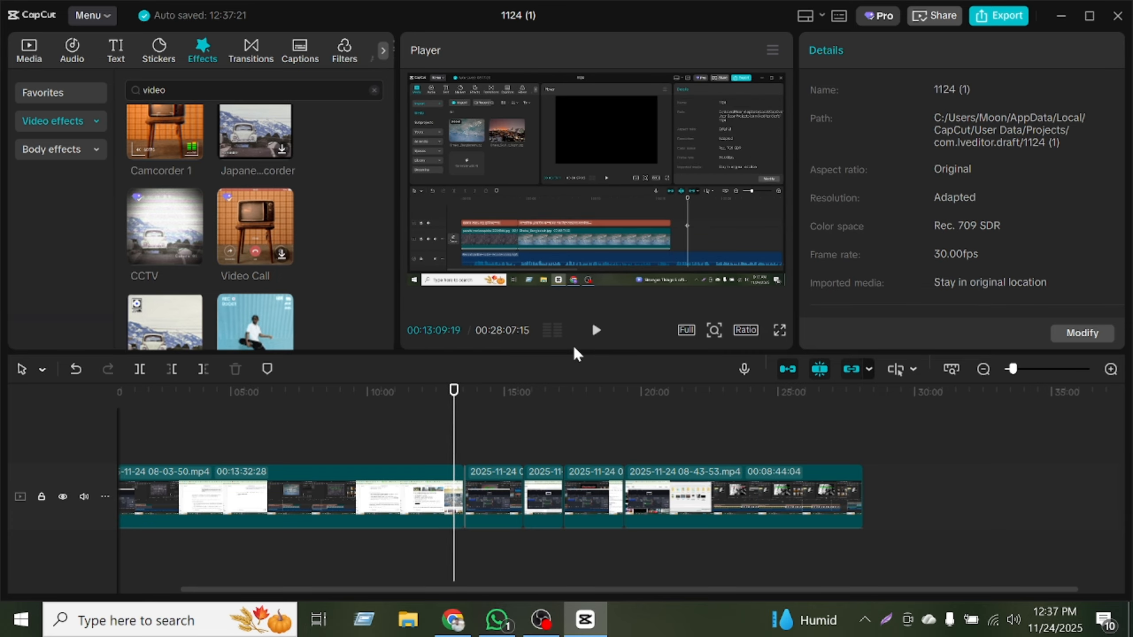
Step: Browse further video effects, search effects for "make video" and preview Camcorder 3
scroll(293, 255, down, 5)
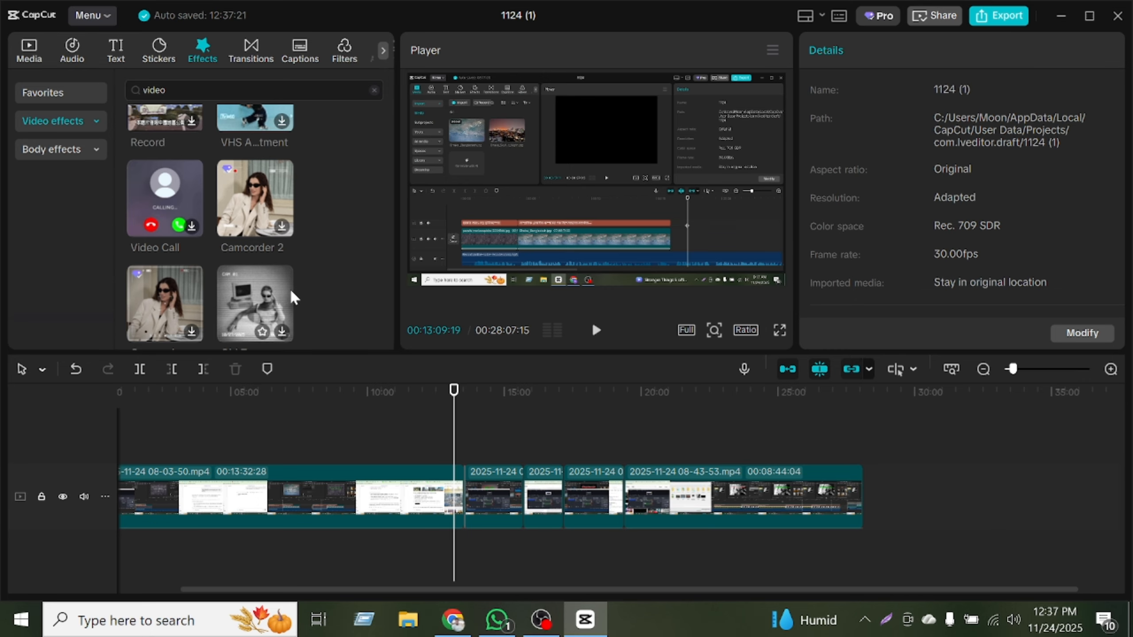
scroll(289, 288, down, 2)
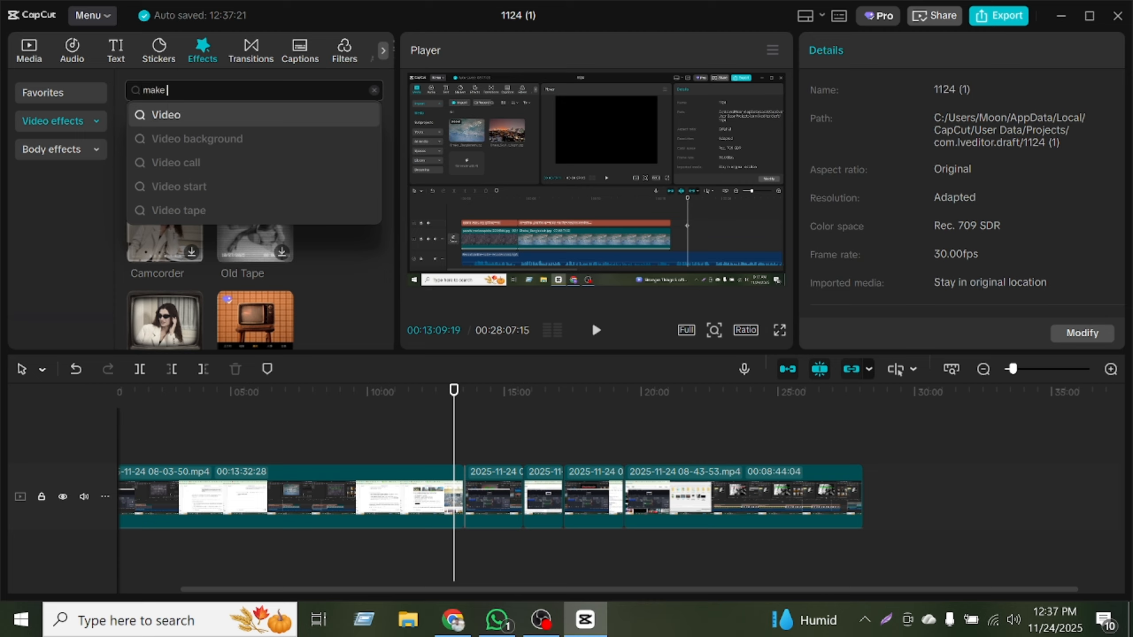
text(eo)
key(Return)
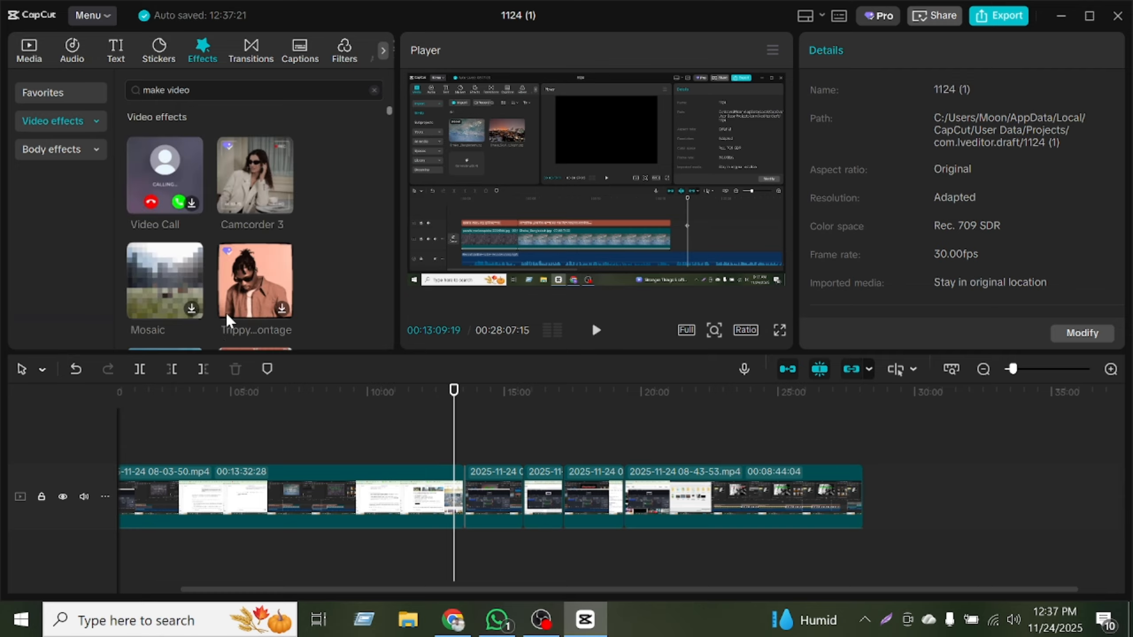
click(244, 196)
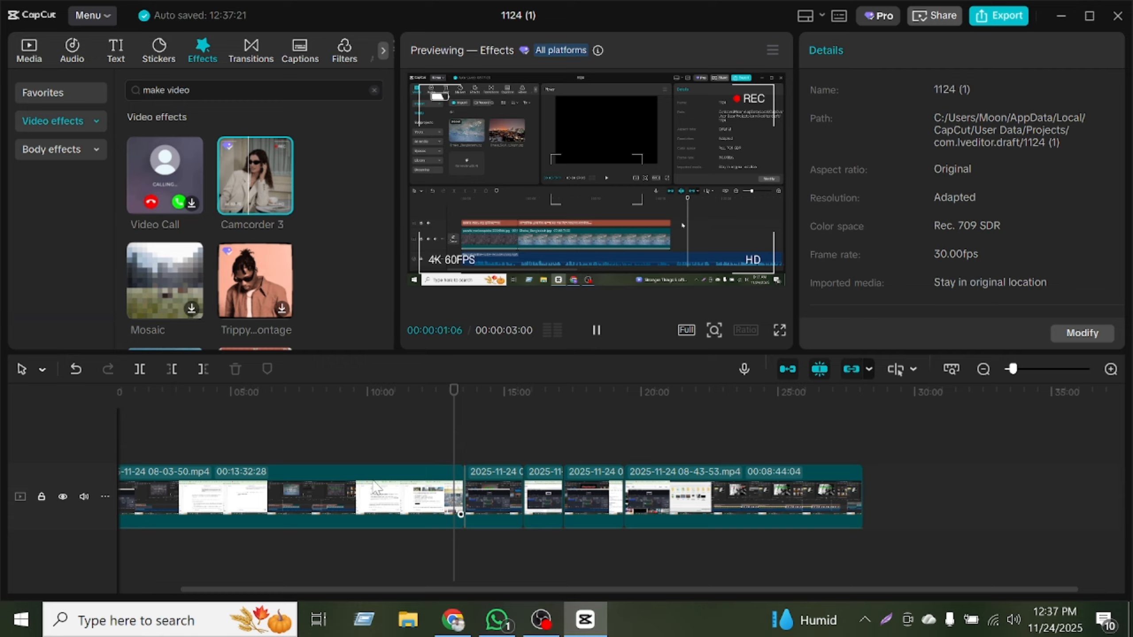
Step: Add the Camcorder 3 effect near the end of the first clip and stretch it past the join with the second clip
click(392, 497)
drag(453, 407, 430, 405)
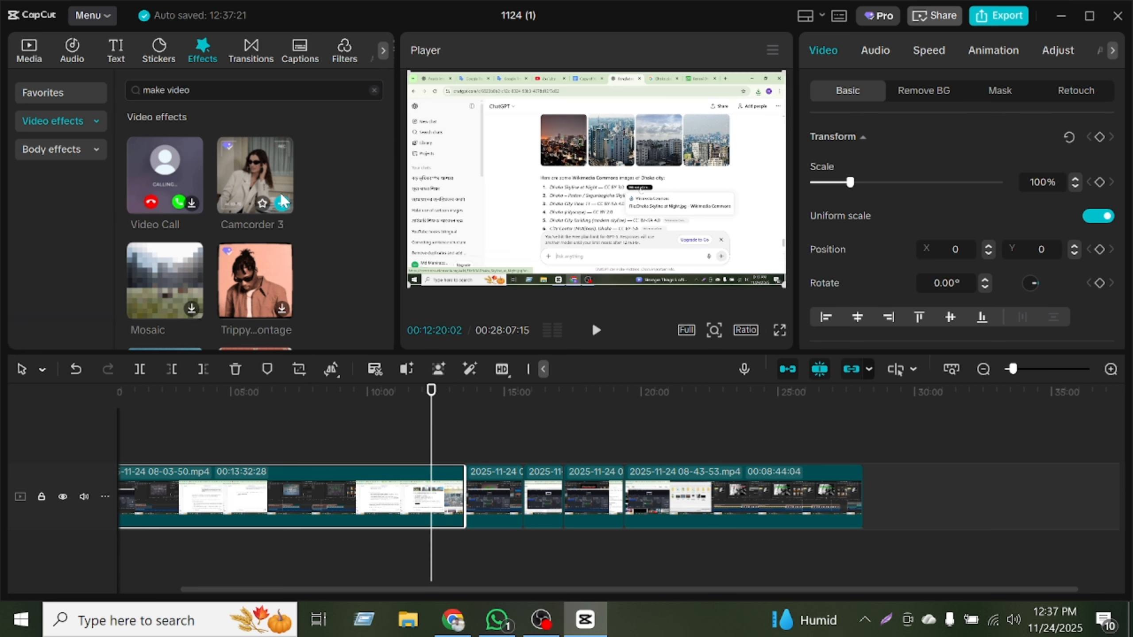
click(596, 332)
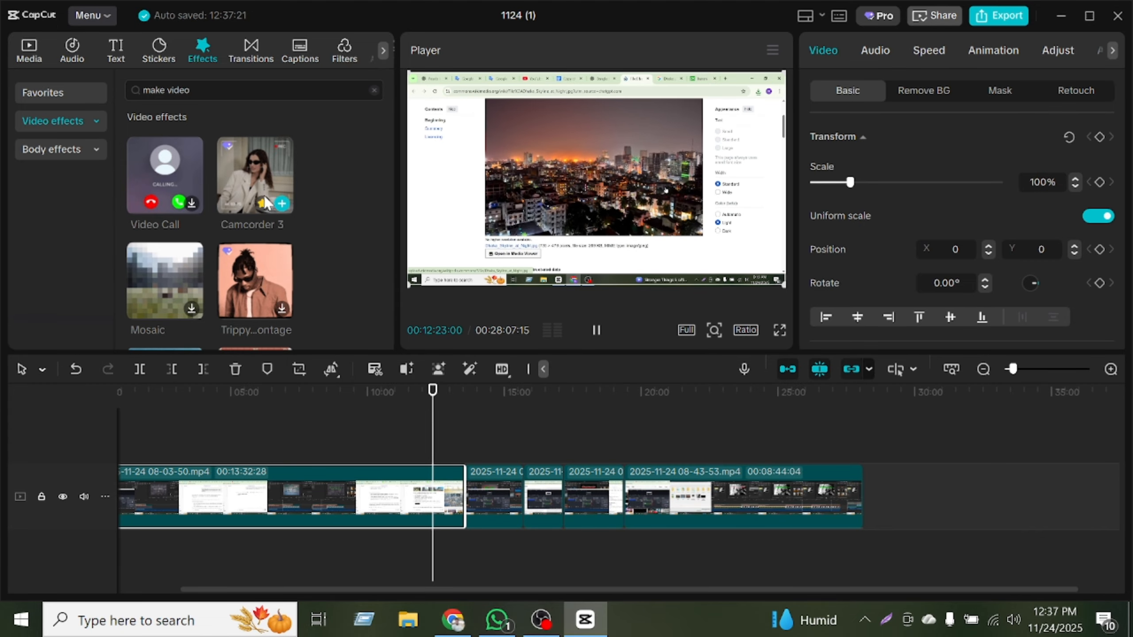
key(space)
drag(385, 438, 479, 466)
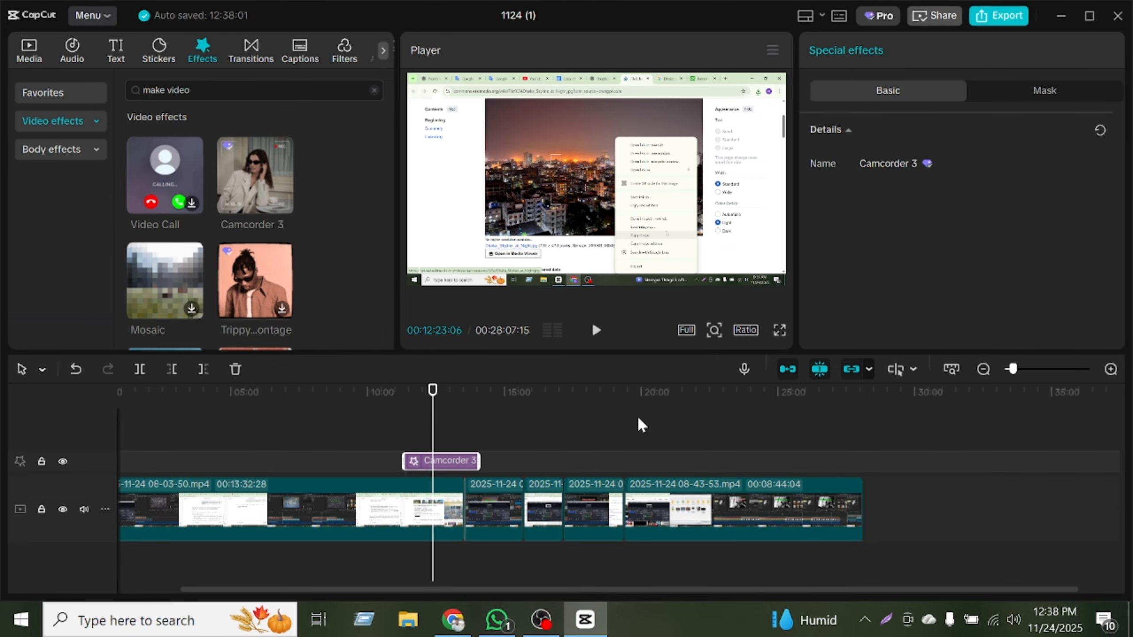
Step: Play the Camcorder 3 section from 00:12:23 and around 00:13:00, and delete the effect
click(594, 336)
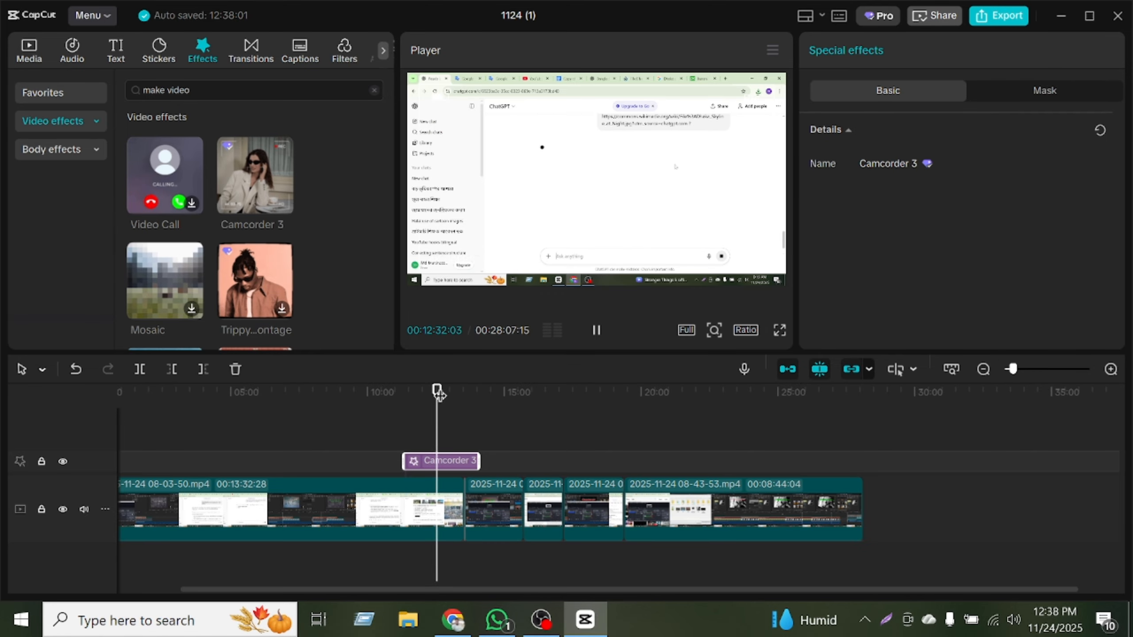
drag(439, 393, 450, 395)
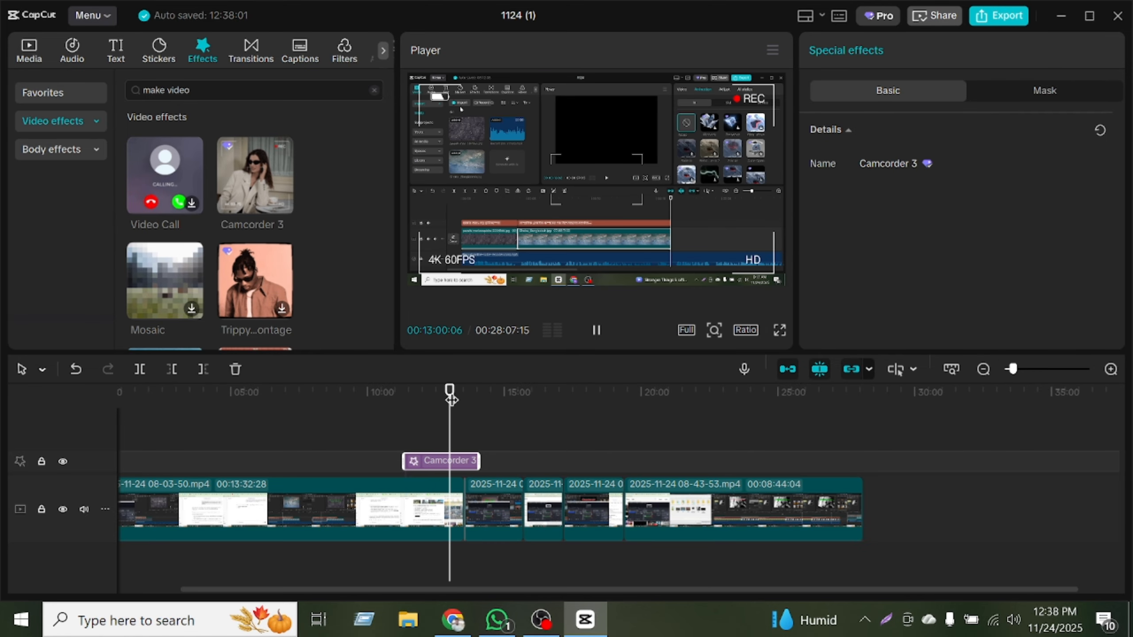
click(496, 456)
click(469, 468)
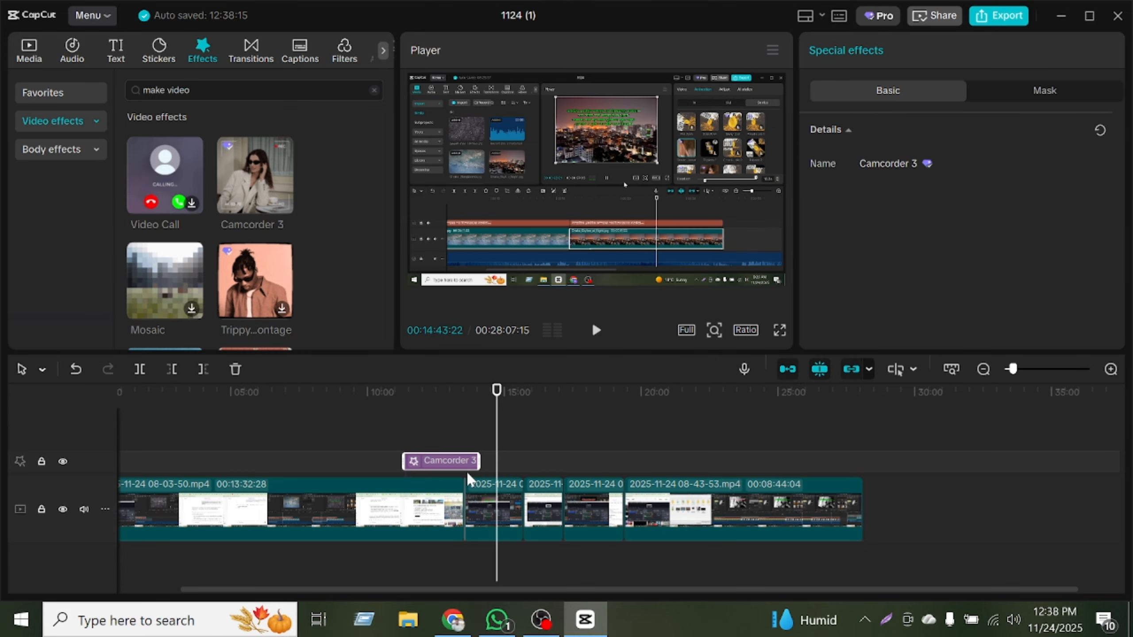
key(Delete)
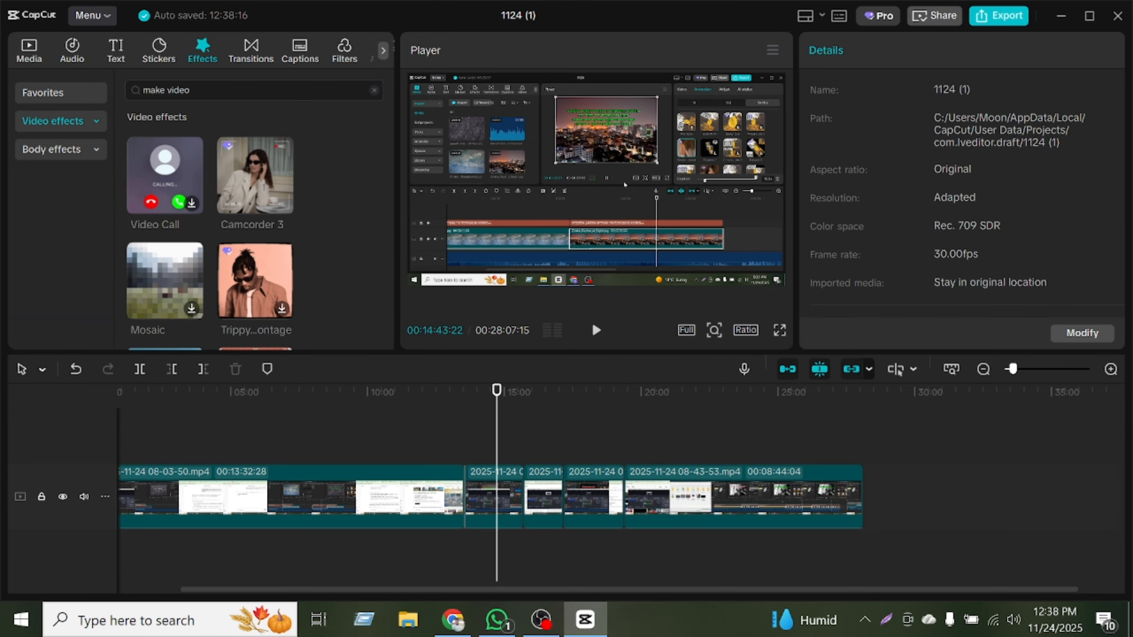
Step: Search the video effects for "make"
click(267, 92)
key(ctrl+a)
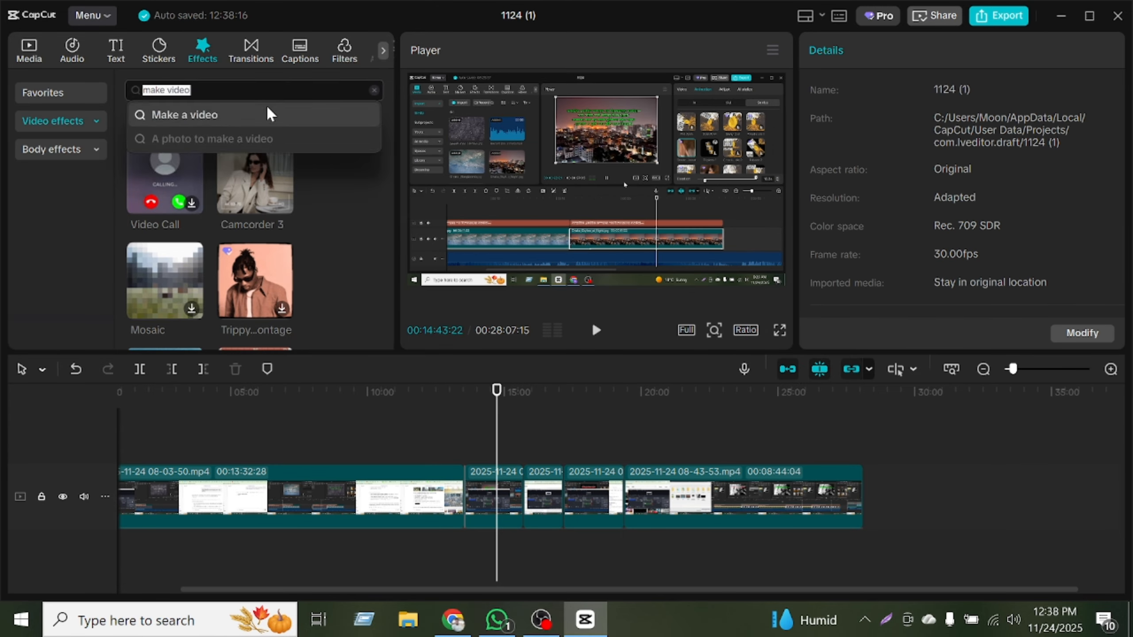
text(make)
key(Return)
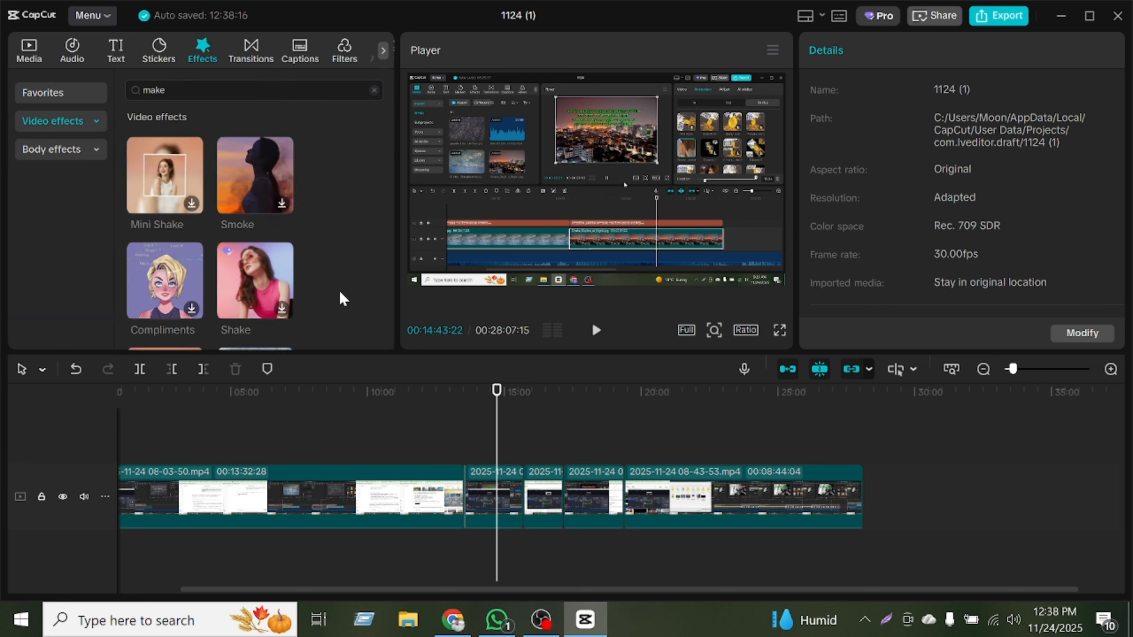
Step: Try the Smoke effect from 00:14:43 stretched across the second to fourth clips, and remove it after playing from about 00:15:45
drag(246, 169, 497, 461)
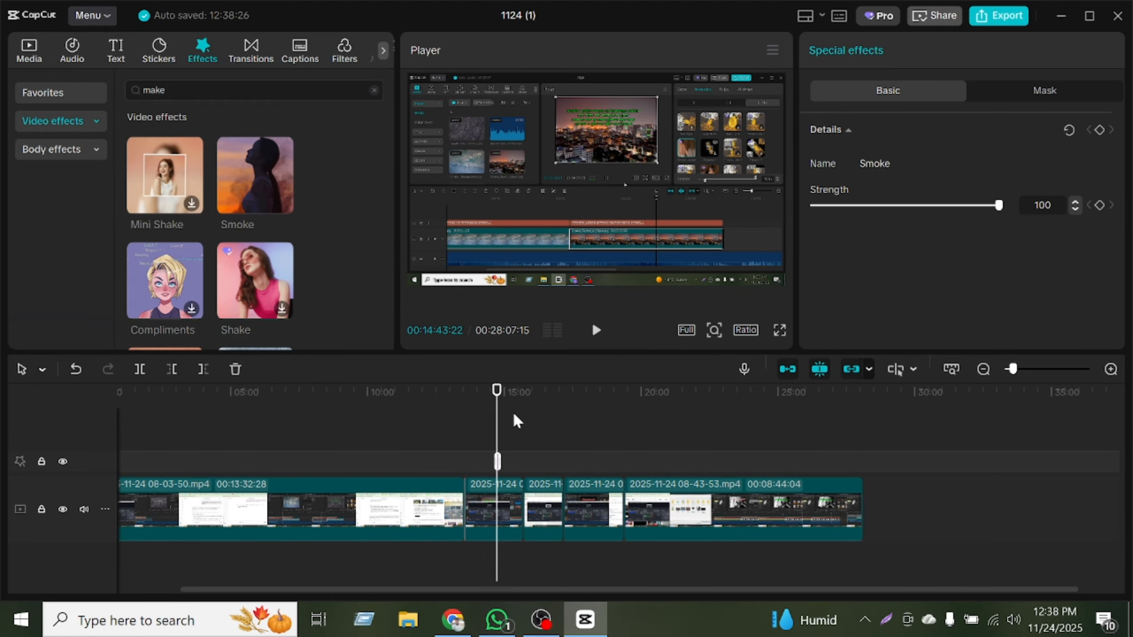
drag(501, 464, 577, 462)
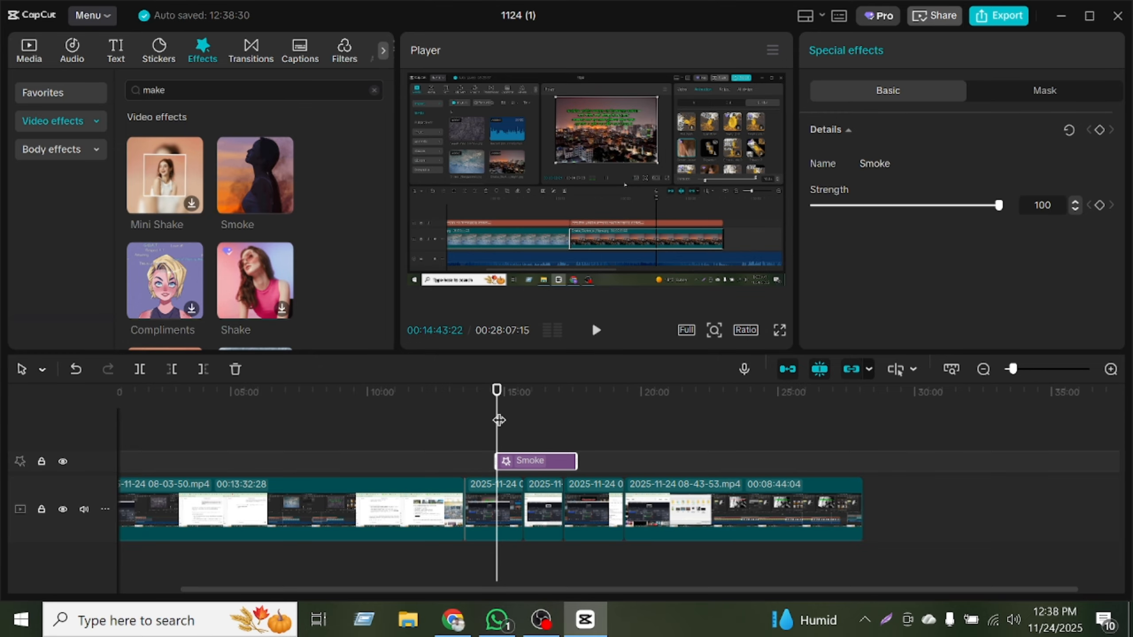
drag(496, 390, 523, 389)
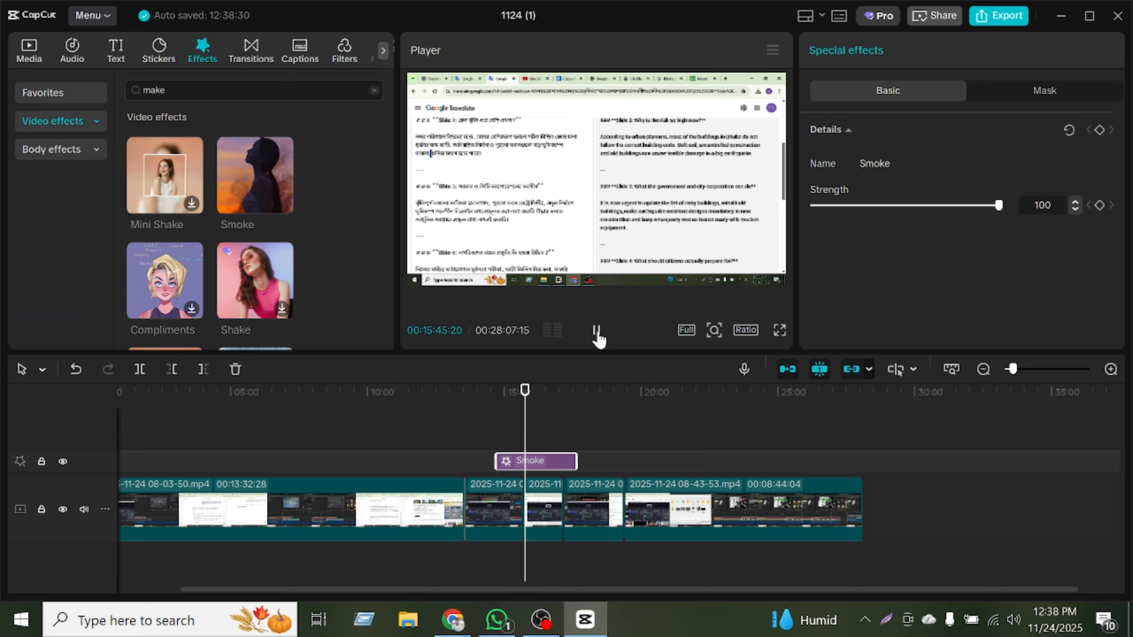
click(597, 331)
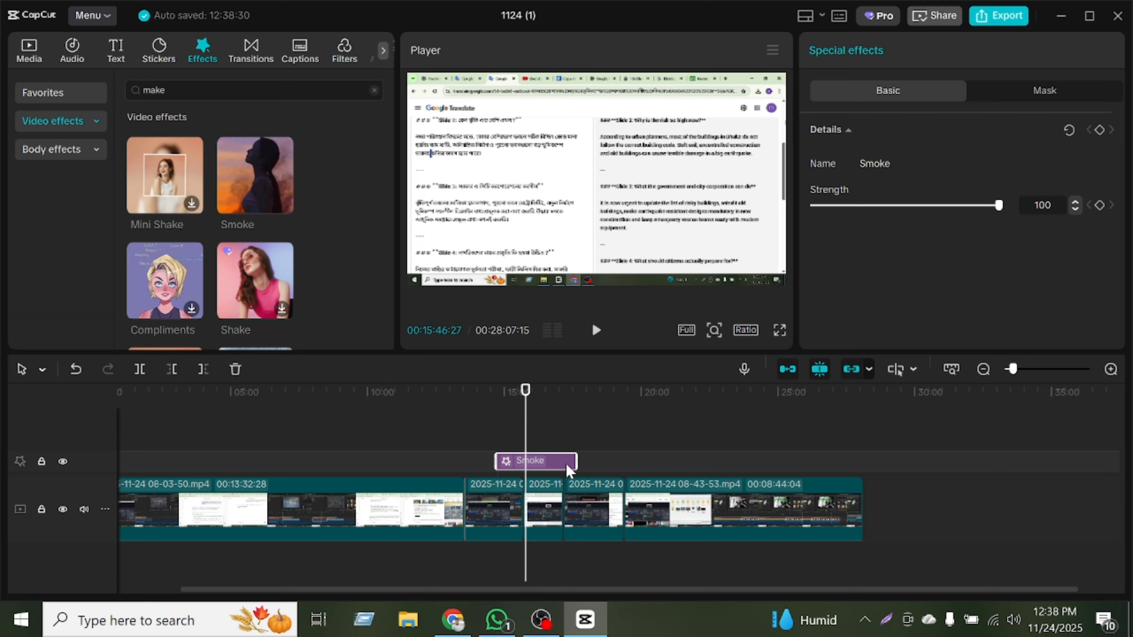
key(Delete)
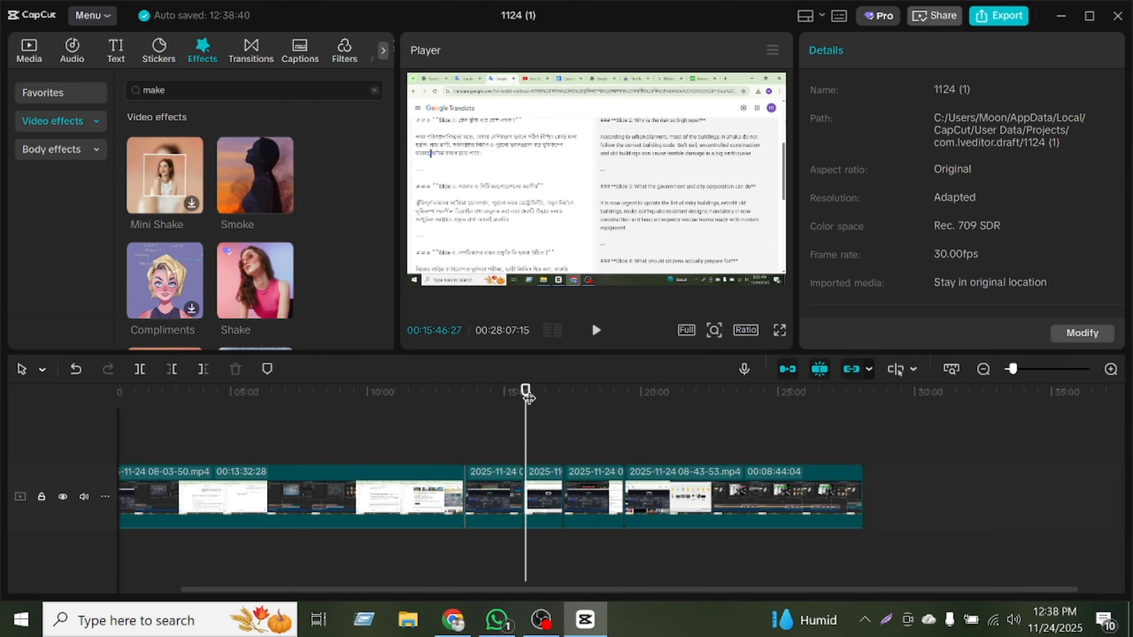
Step: Go to the end of the first clip at 00:13:32:28 and preview the Shake, Gummies, Shatter and Mosaic effects
drag(527, 395, 469, 410)
click(261, 282)
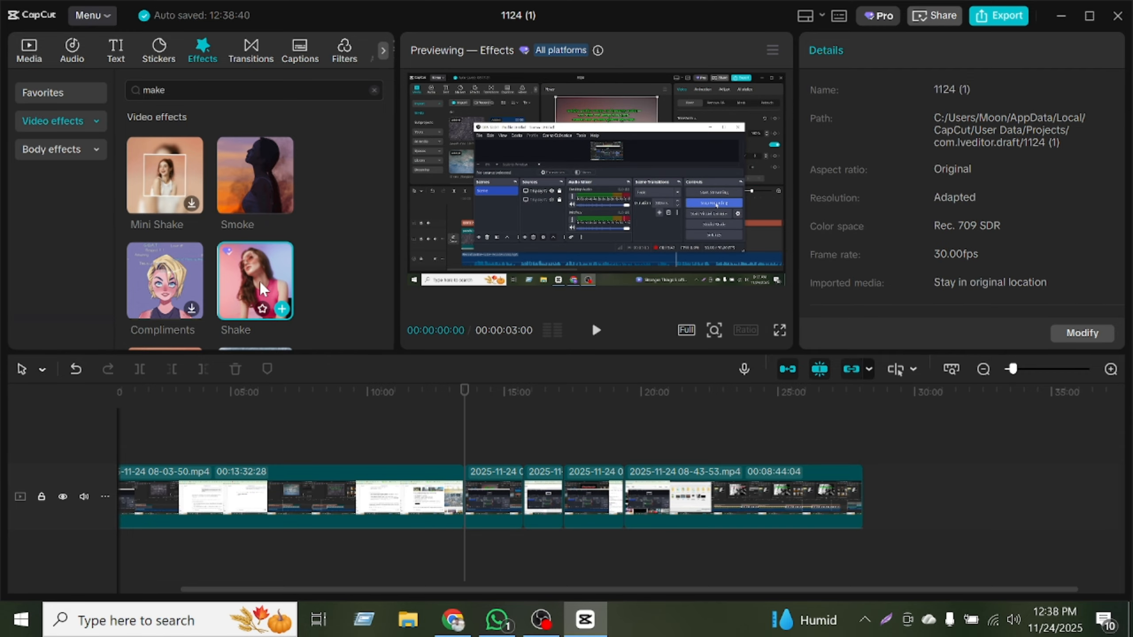
scroll(241, 261, down, 2)
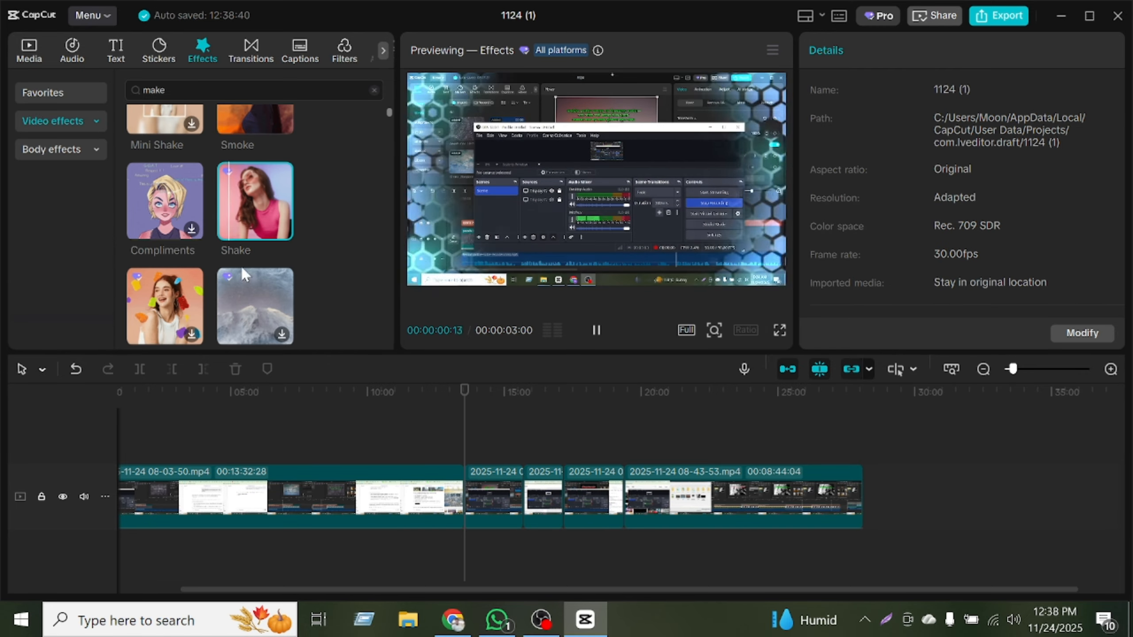
click(174, 306)
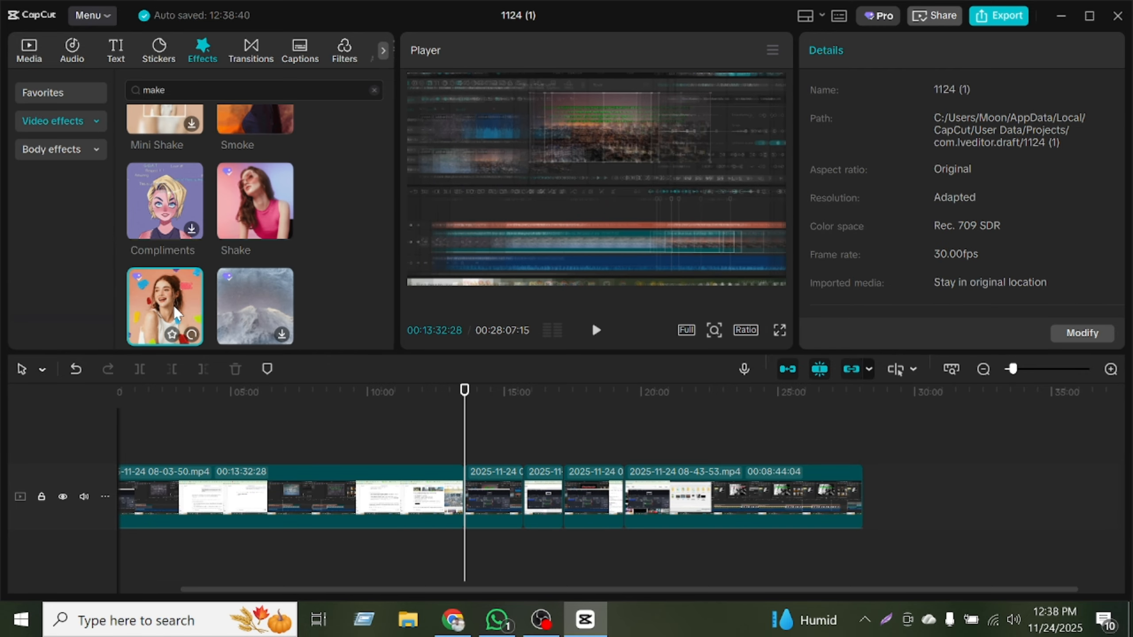
scroll(241, 238, down, 2)
click(244, 232)
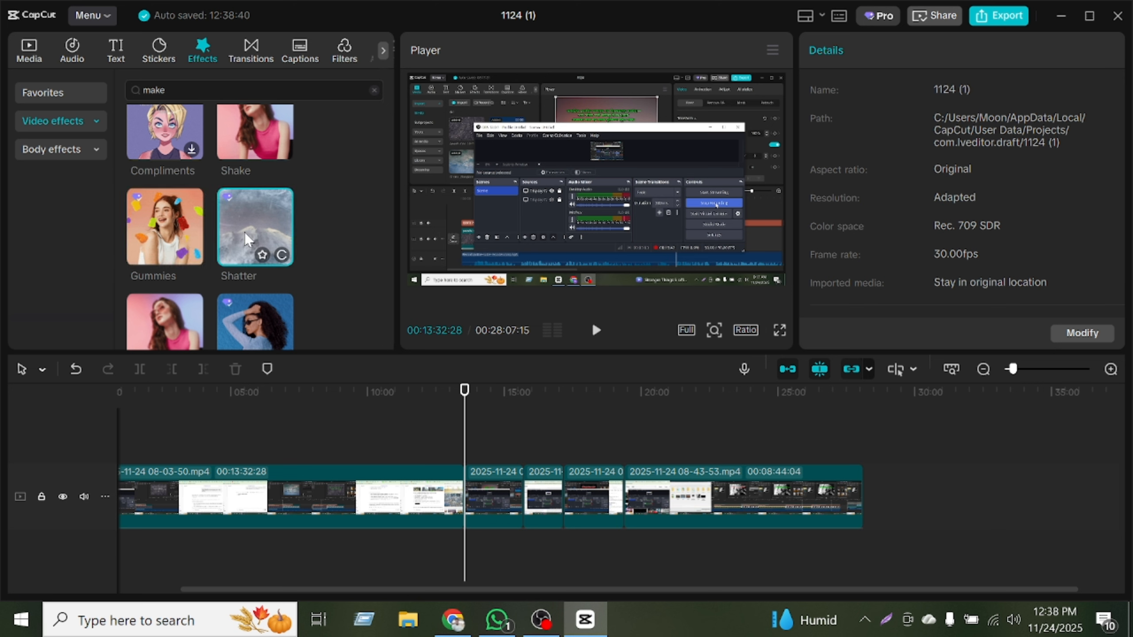
scroll(187, 261, down, 2)
click(188, 264)
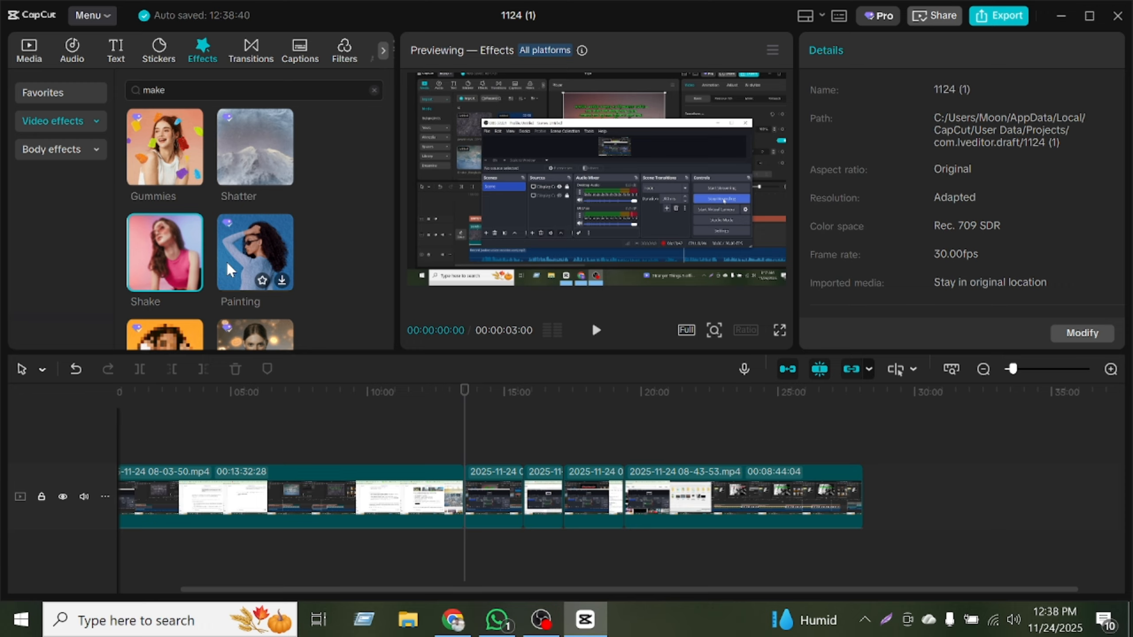
scroll(238, 276, down, 2)
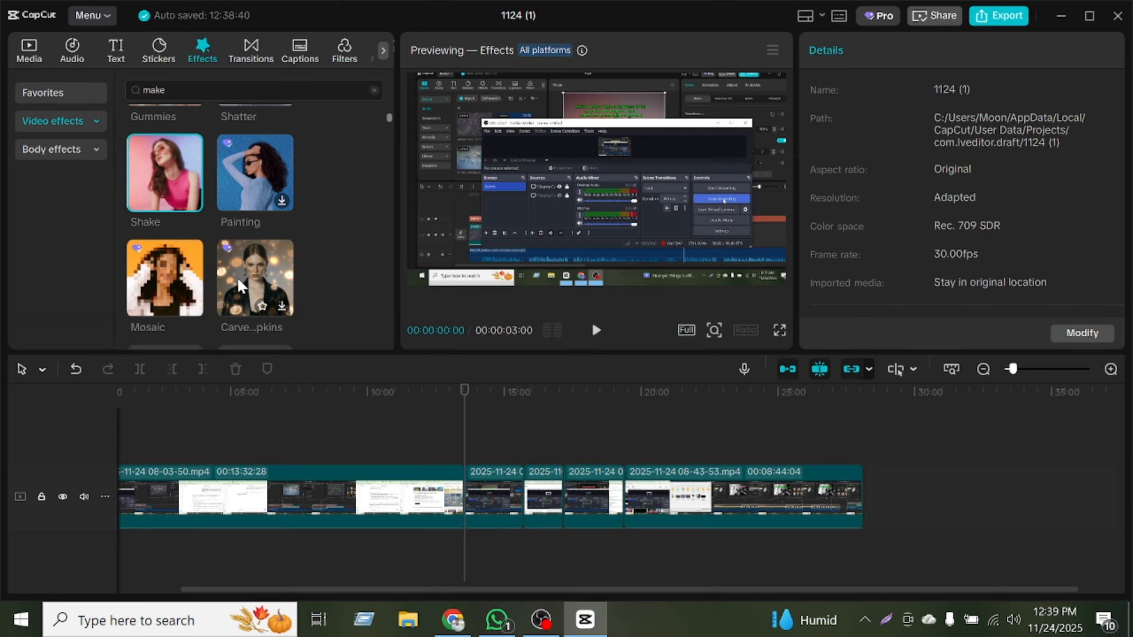
click(170, 273)
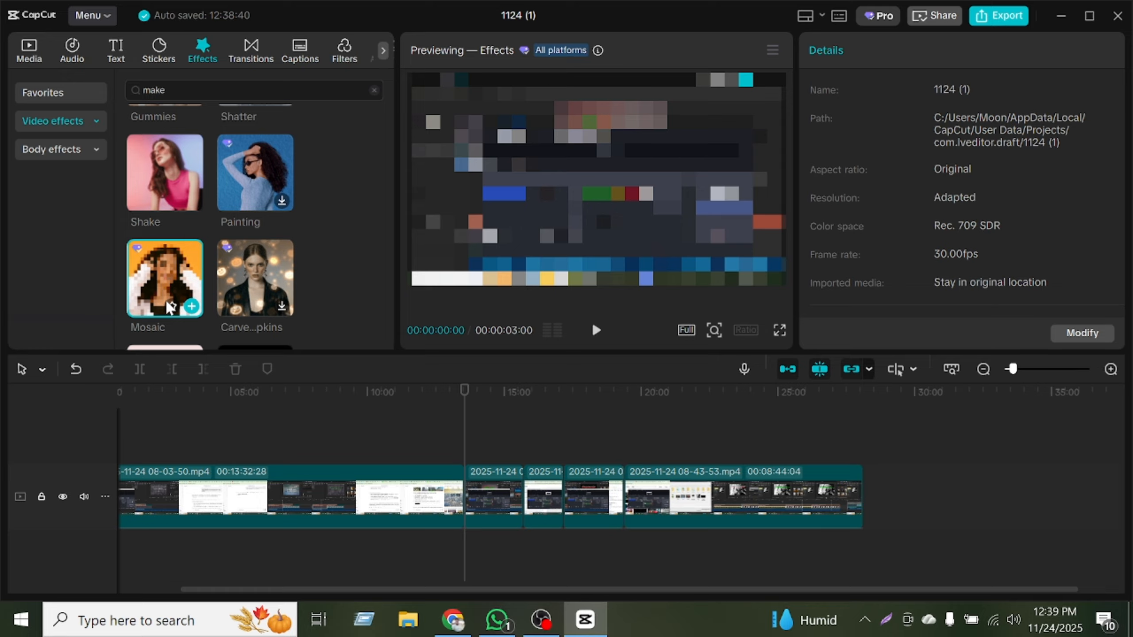
Step: Add the Mosaic effect at the join between the first and second clips and play through it from about 00:13:14
drag(165, 295, 469, 472)
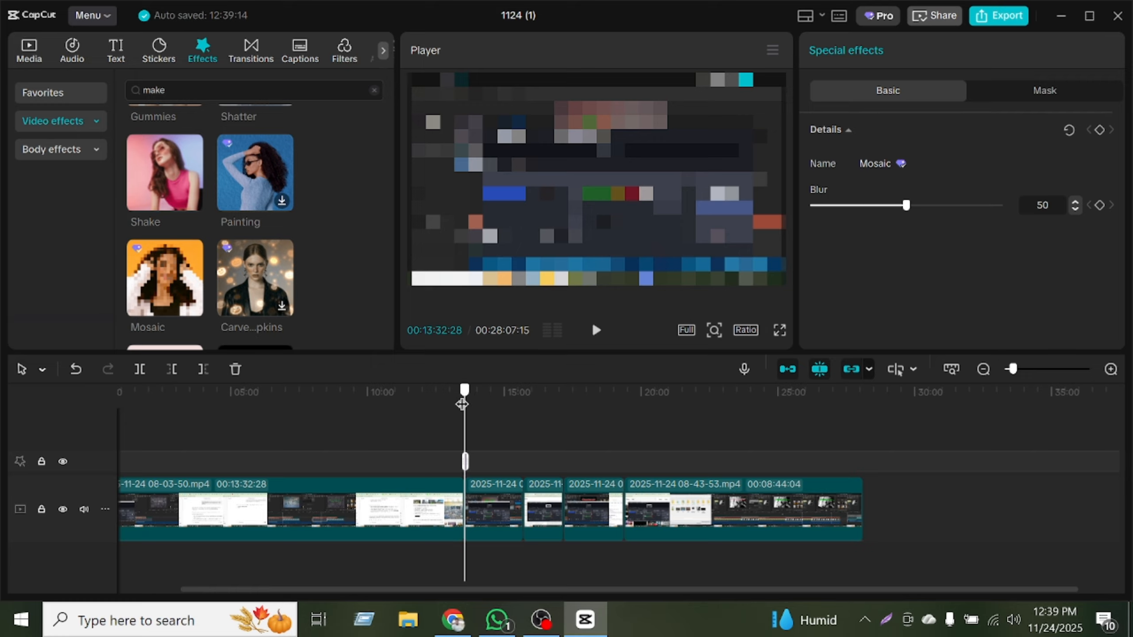
drag(462, 404, 438, 405)
click(595, 332)
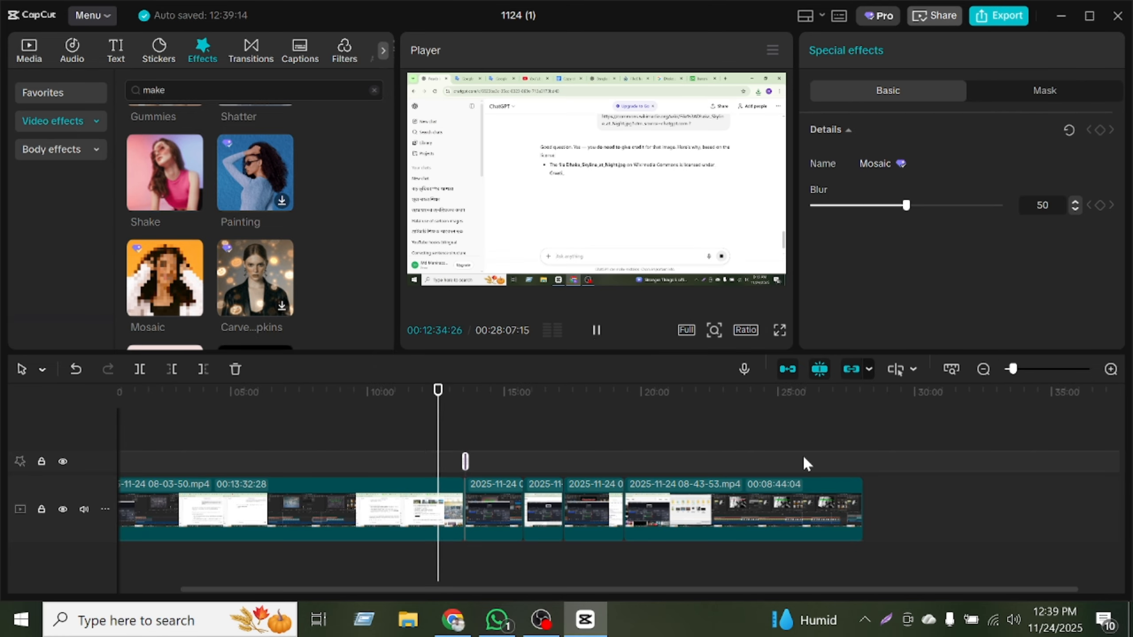
click(452, 393)
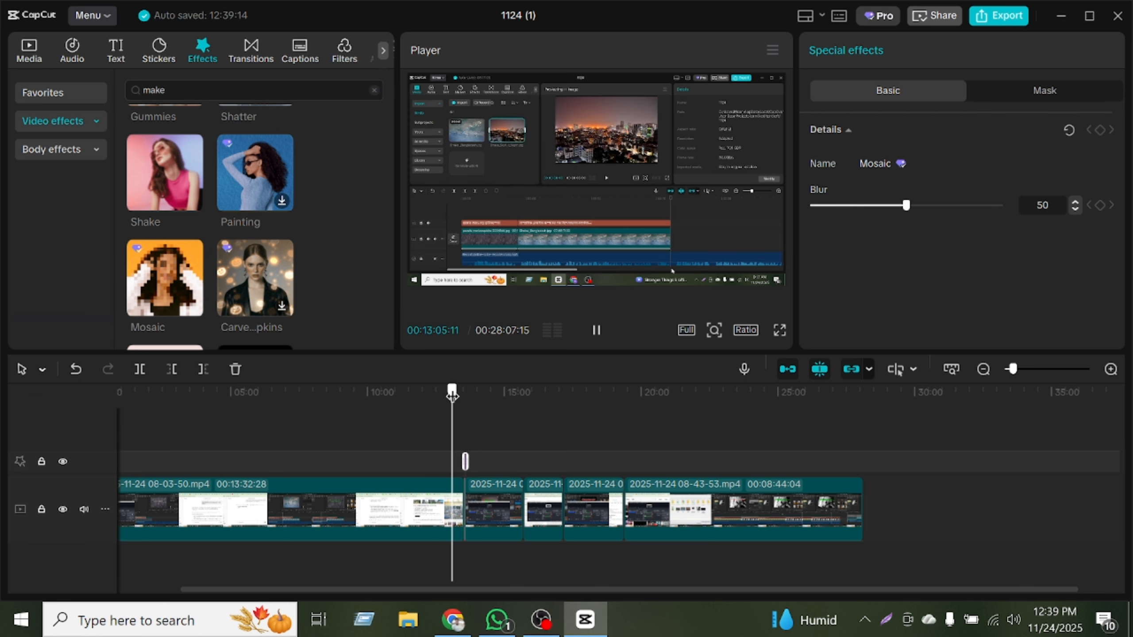
drag(453, 396, 456, 396)
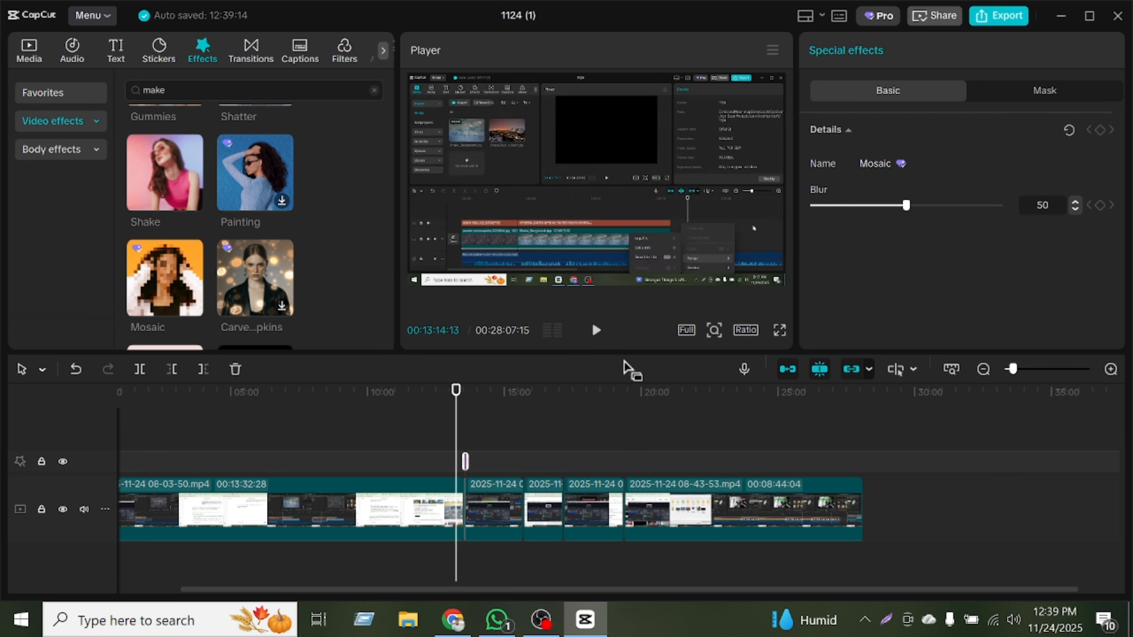
click(597, 331)
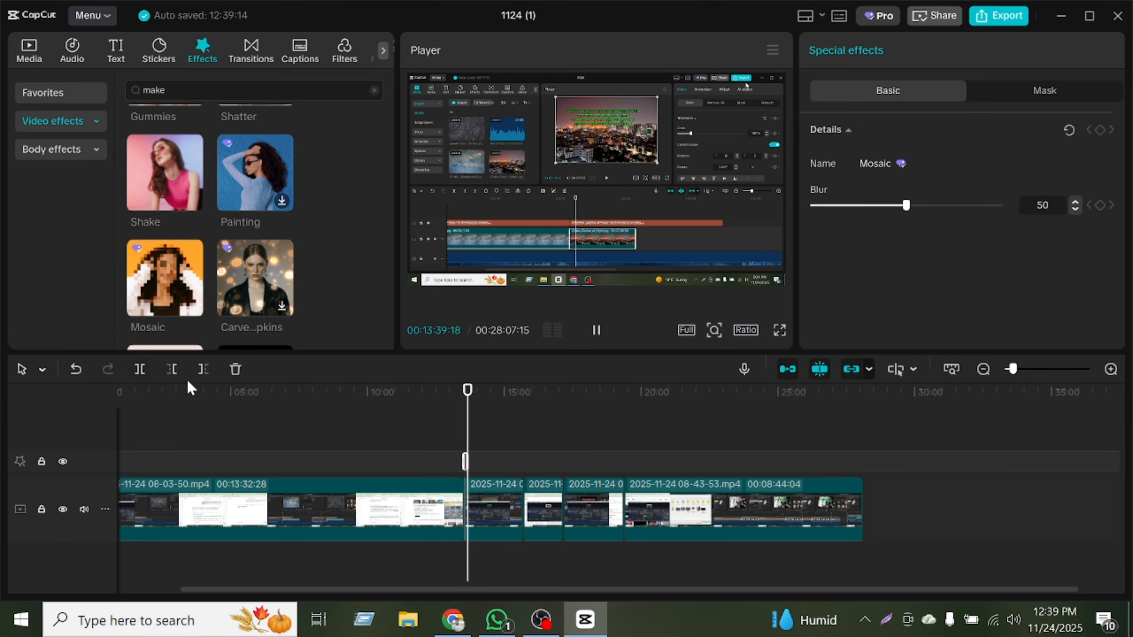
key(space)
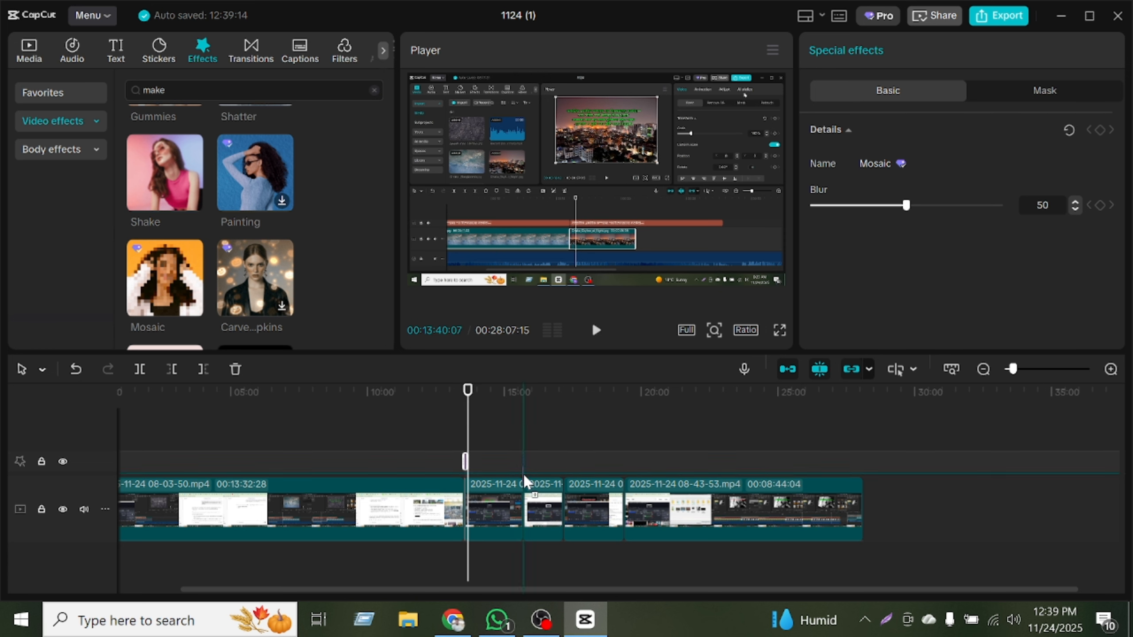
Step: Add the Mosaic effect at each of the three remaining clip joins
drag(524, 475, 523, 466)
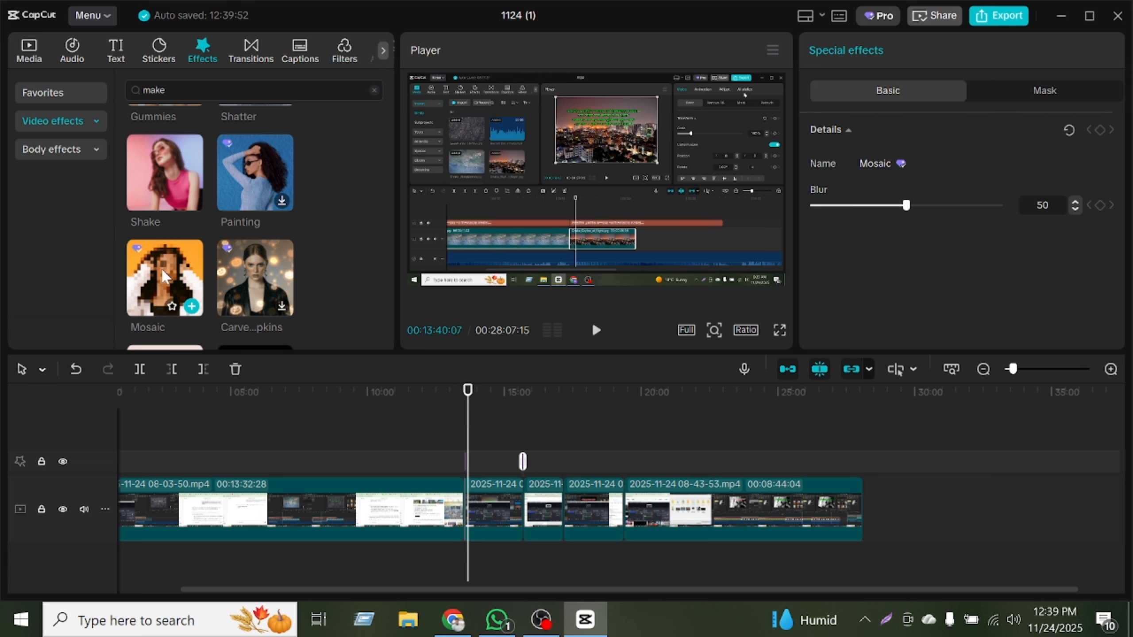
drag(166, 277, 563, 463)
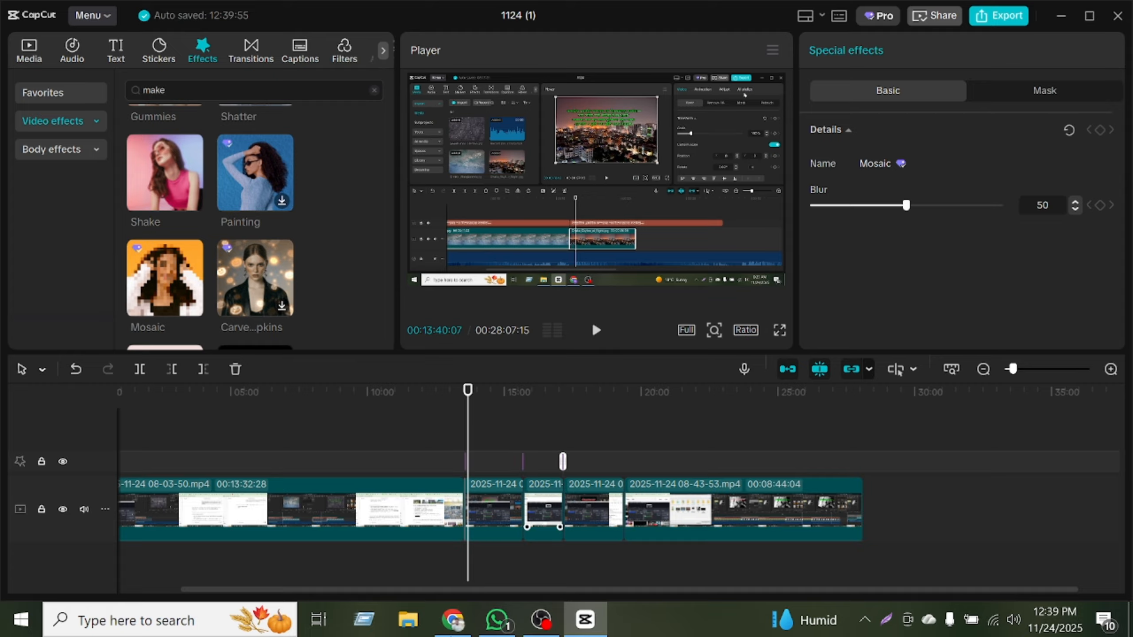
drag(189, 290, 625, 463)
drag(185, 290, 134, 281)
Step: Select the second clip and preview the Shown...Phone and Post Browsing transitions from the "youtube" search
click(719, 516)
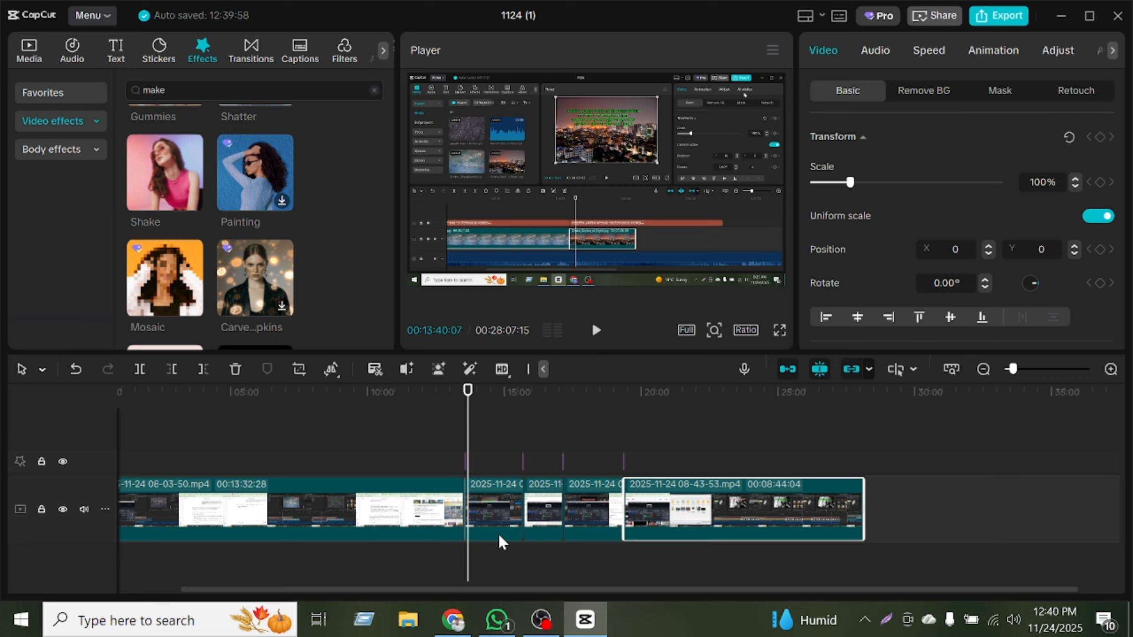
click(497, 511)
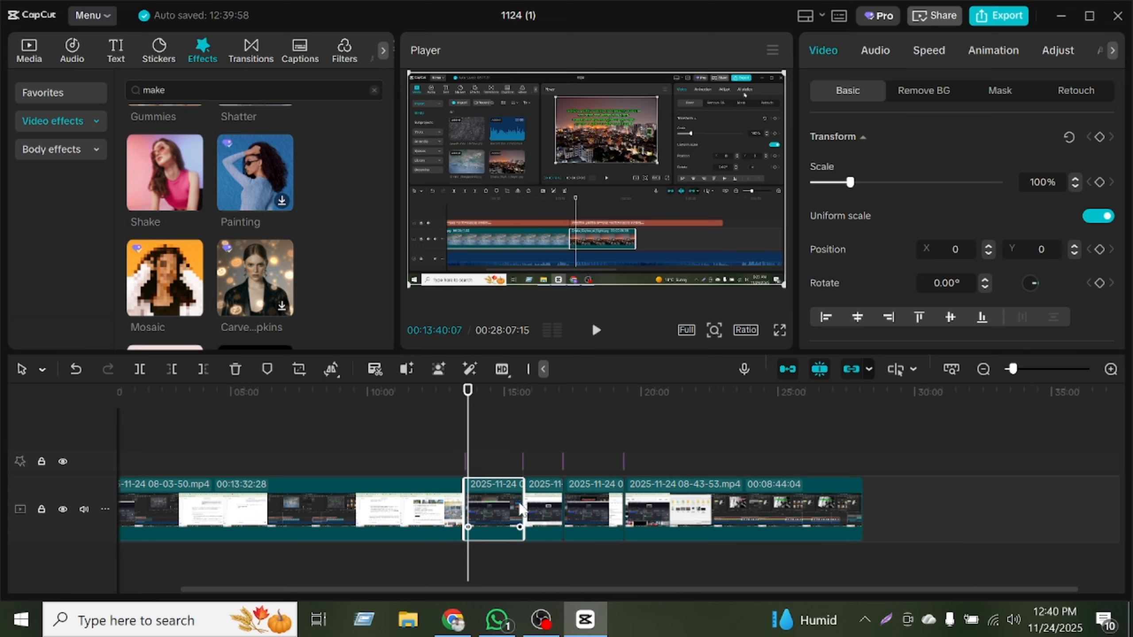
click(246, 60)
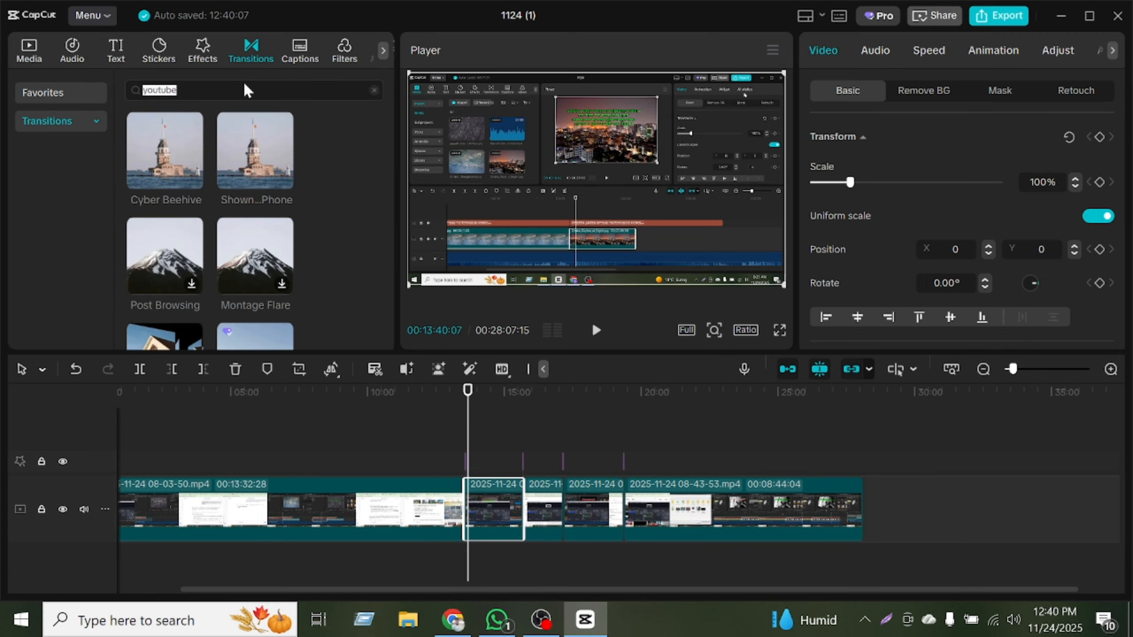
click(263, 162)
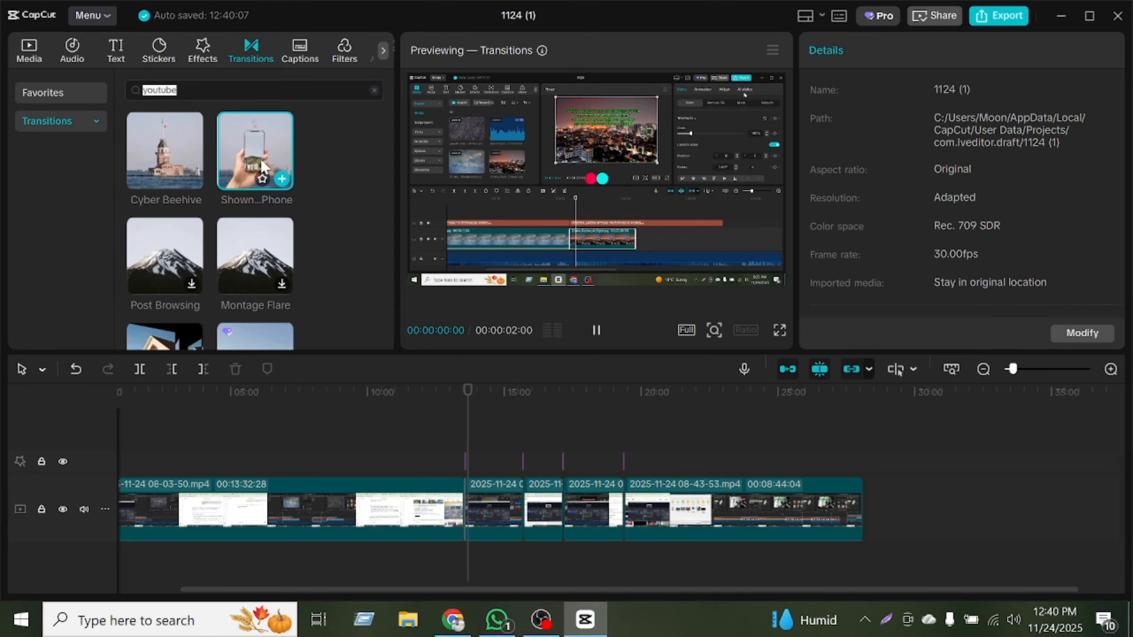
click(180, 271)
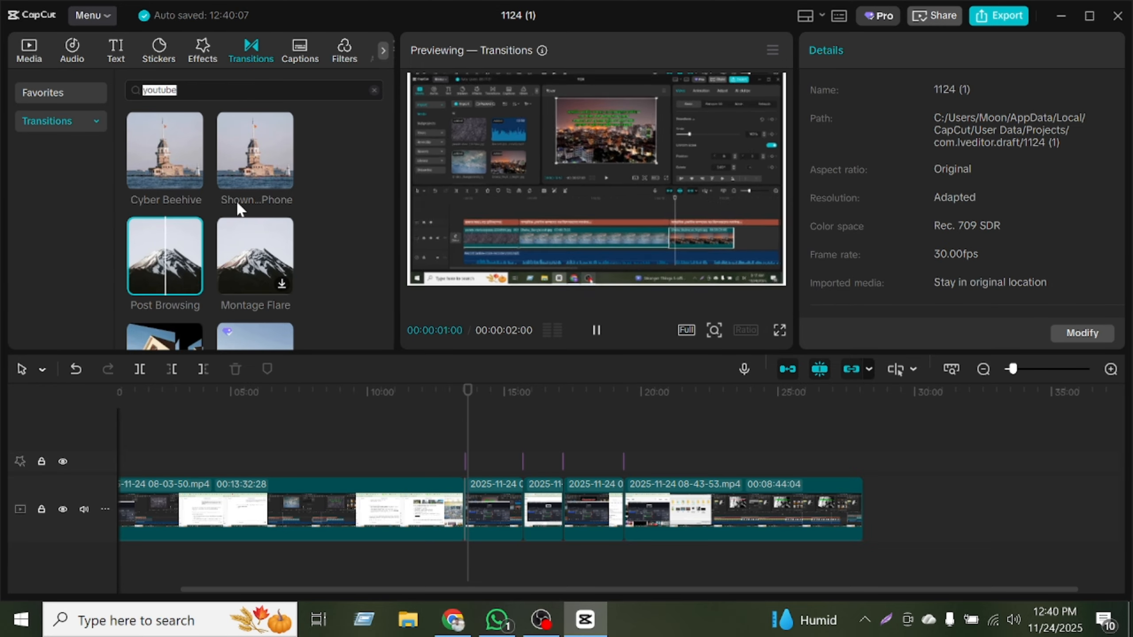
click(230, 172)
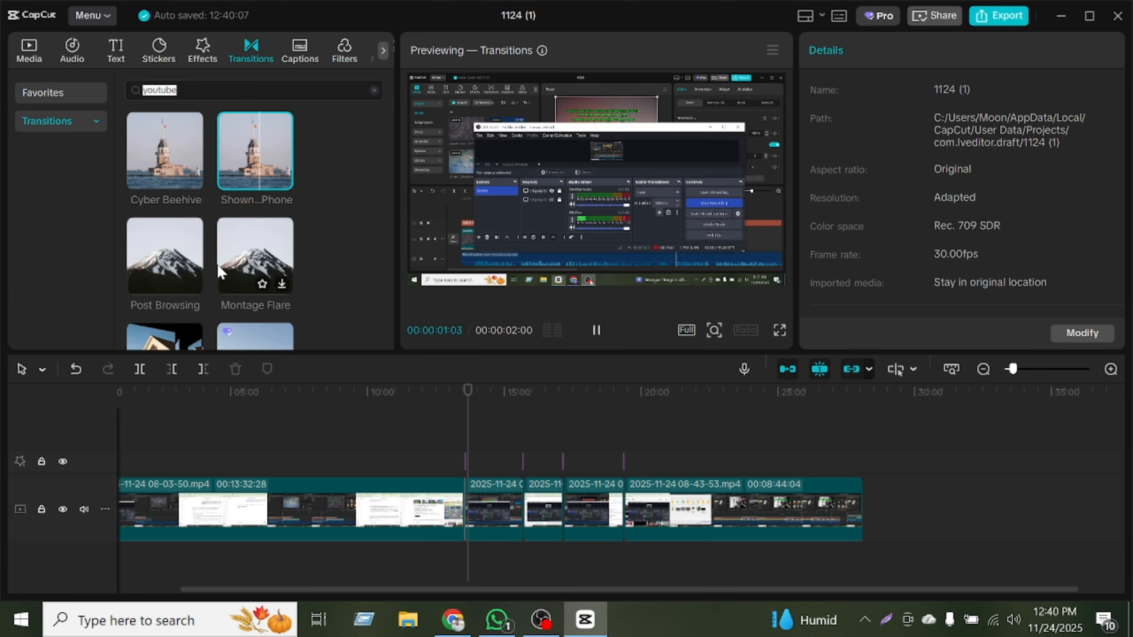
Step: Add the Post Browsing transition at the second and fourth clip joins and the Shown on Phone transition at the third
click(173, 248)
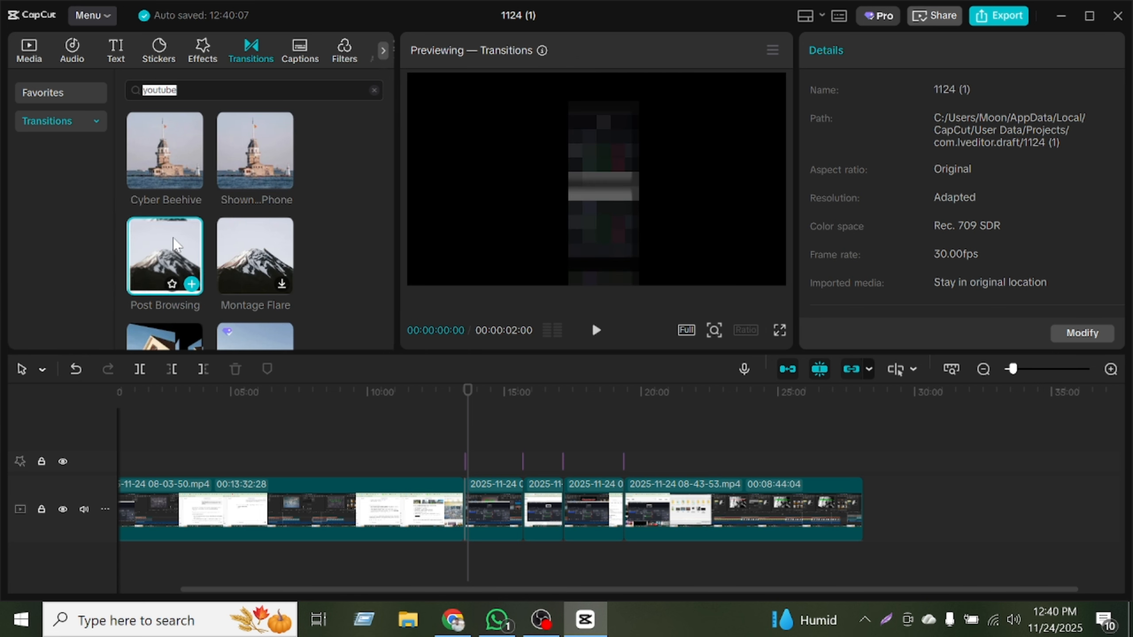
mouse_move(177, 254)
mouse_down()
mouse_move(368, 347)
mouse_move(552, 477)
mouse_move(522, 502)
mouse_up()
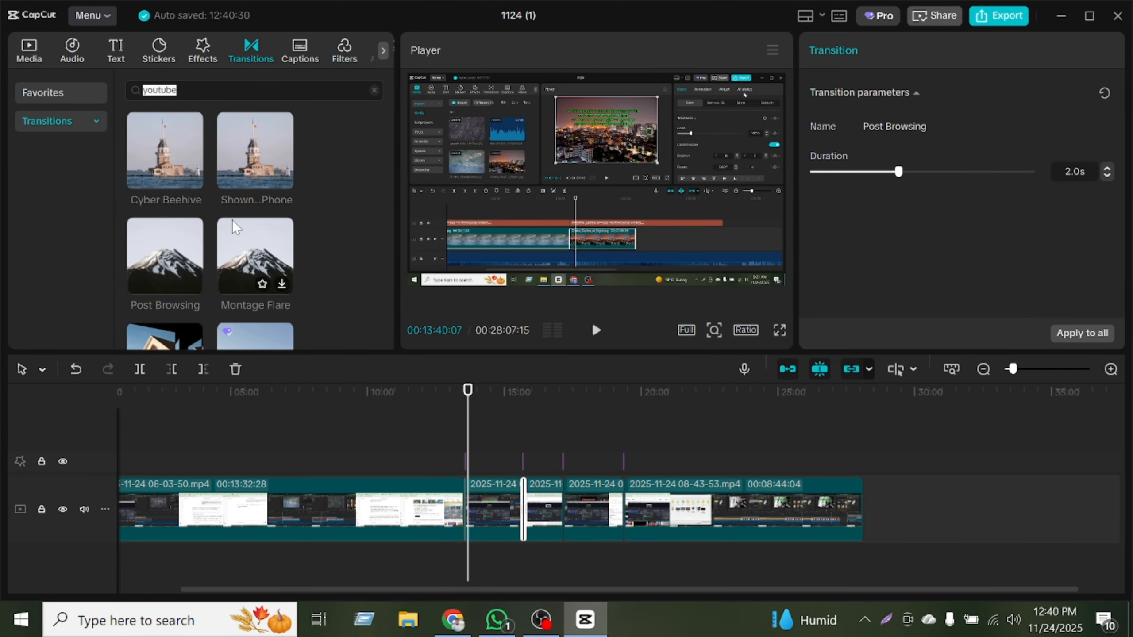
click(241, 165)
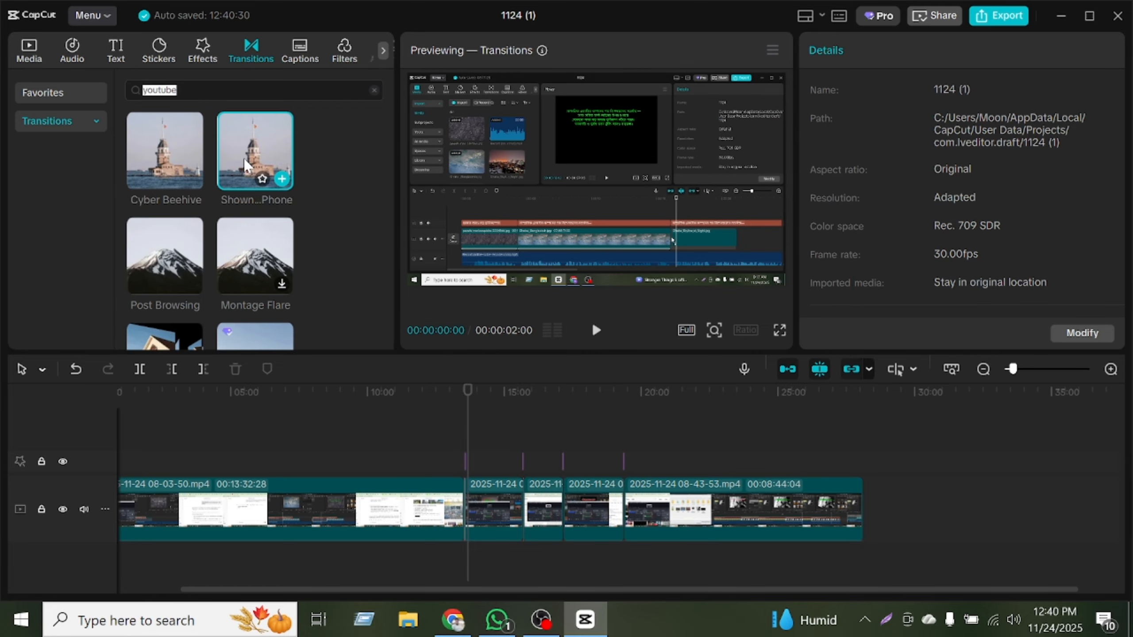
mouse_move(245, 157)
mouse_down()
mouse_move(268, 167)
mouse_move(564, 485)
mouse_up()
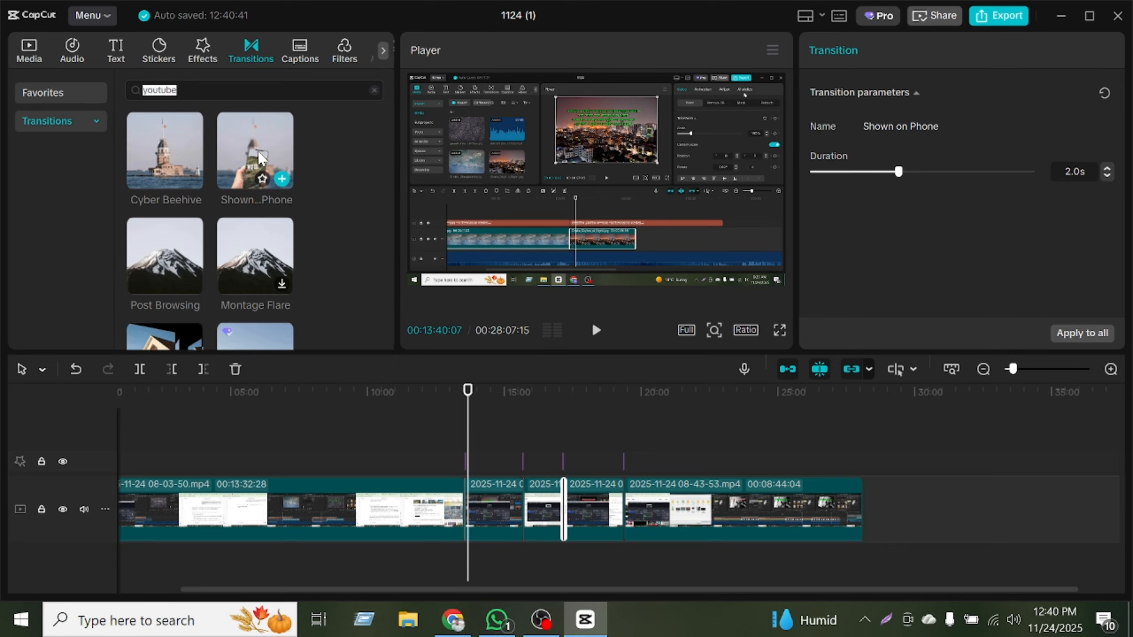
drag(253, 146, 669, 463)
click(166, 261)
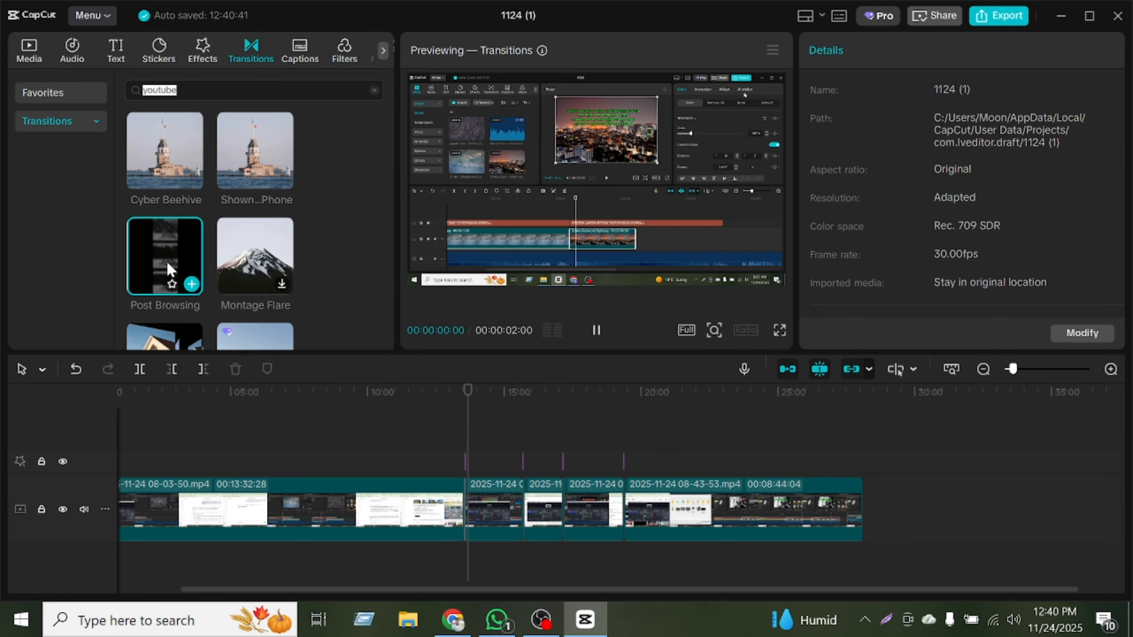
drag(166, 260, 714, 487)
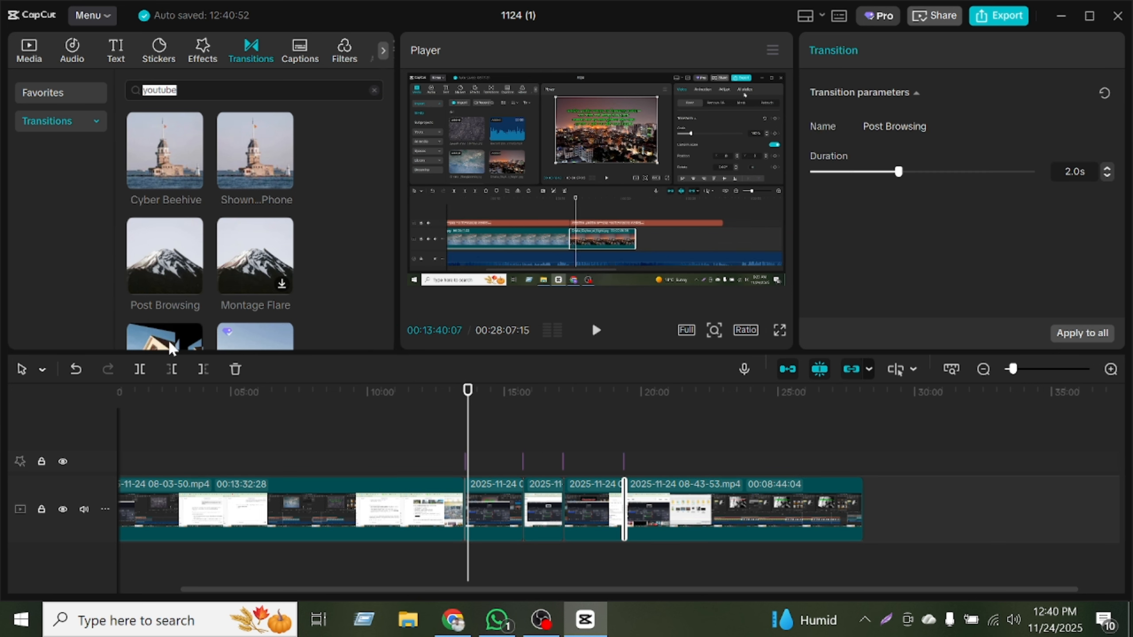
Step: Return to the start of the timeline and play the first few seconds of the video
scroll(163, 301, down, 2)
mouse_move(177, 183)
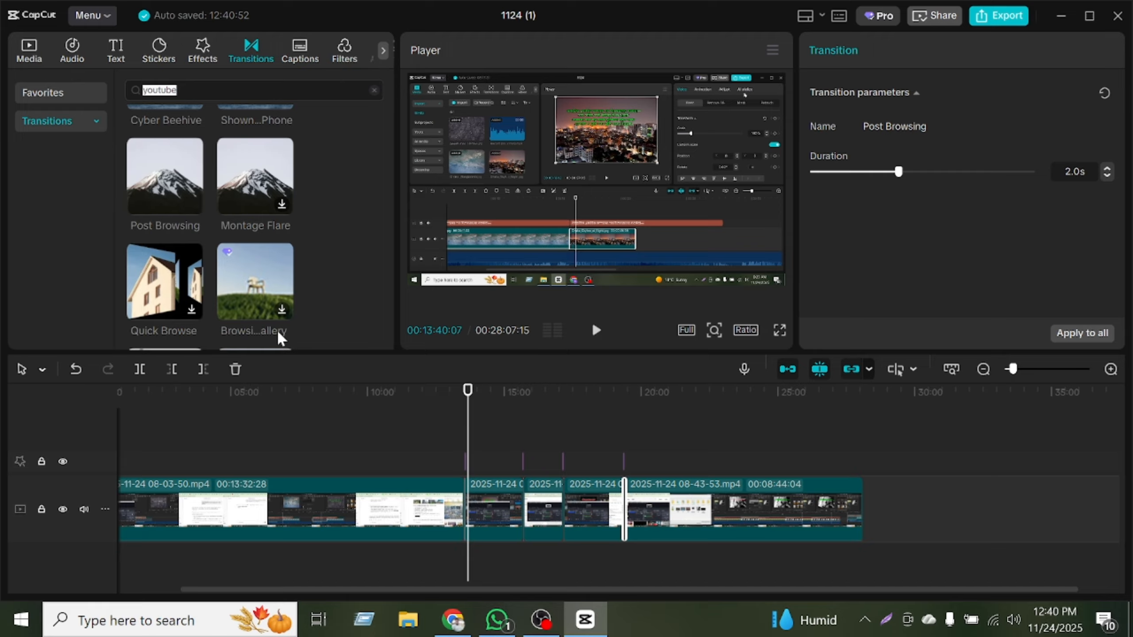
drag(467, 392, 88, 463)
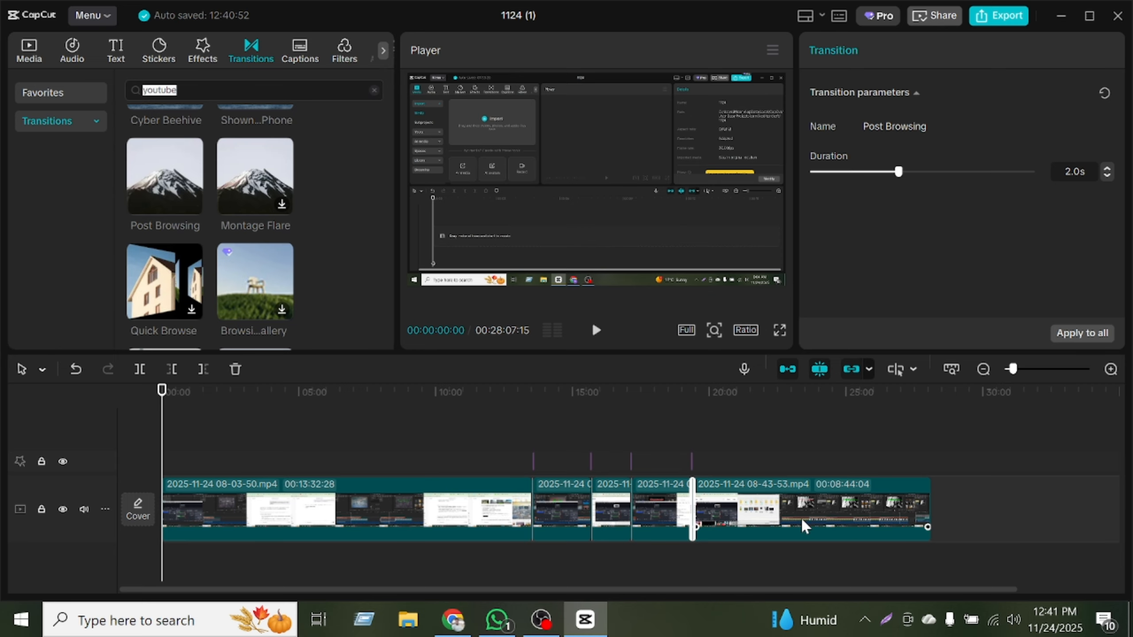
click(596, 330)
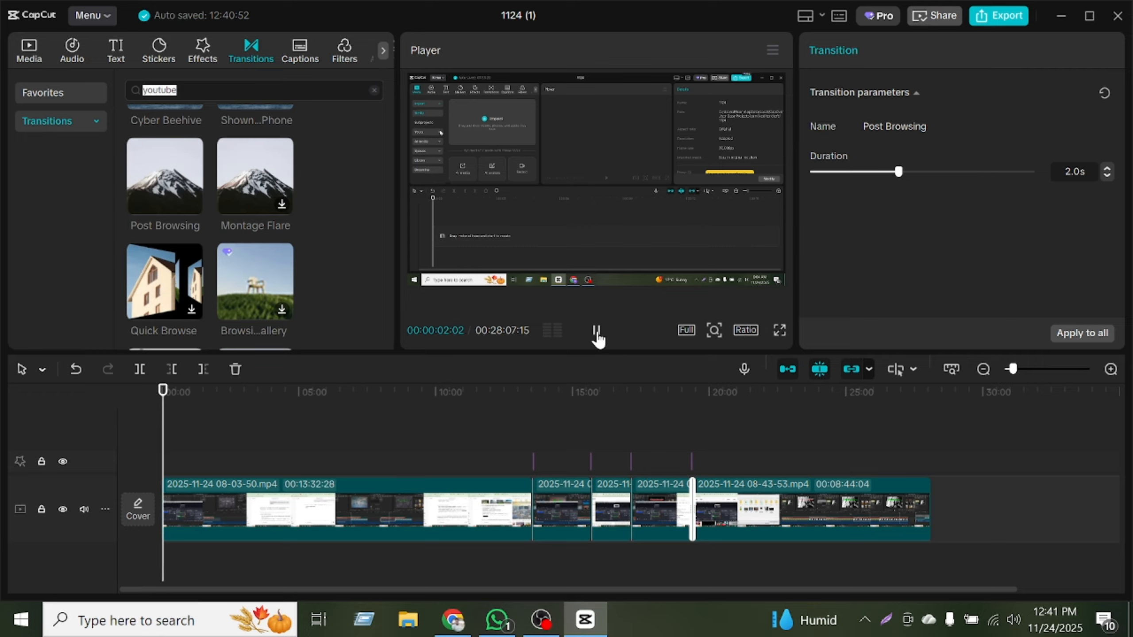
click(596, 330)
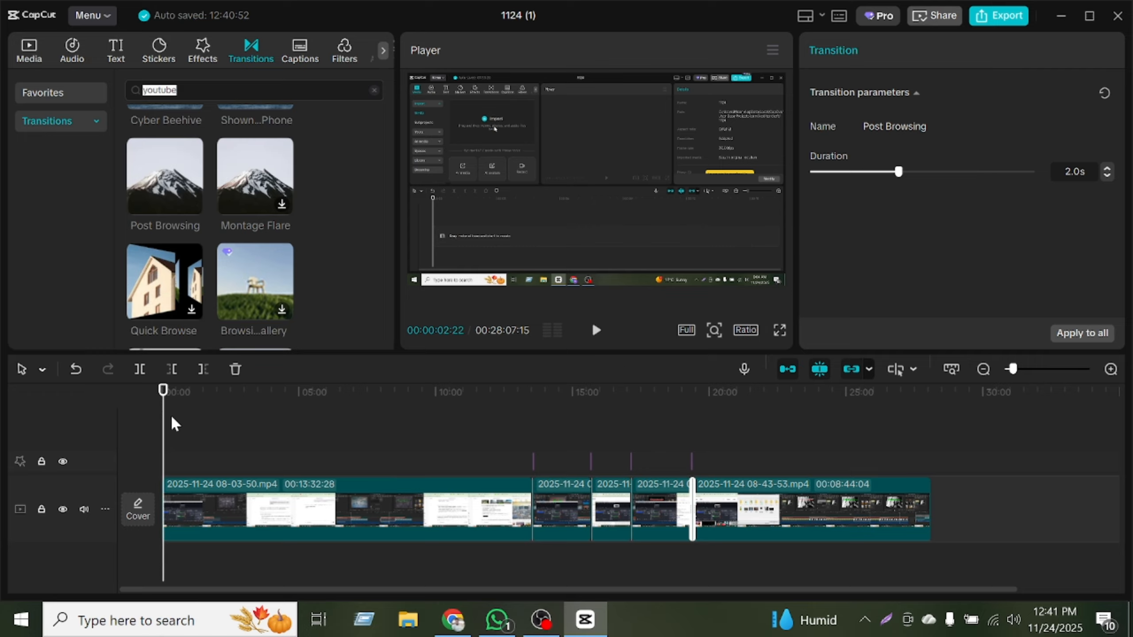
Step: Add the red Subscribe sticker with the bell and extend it over the whole length of the video
click(156, 51)
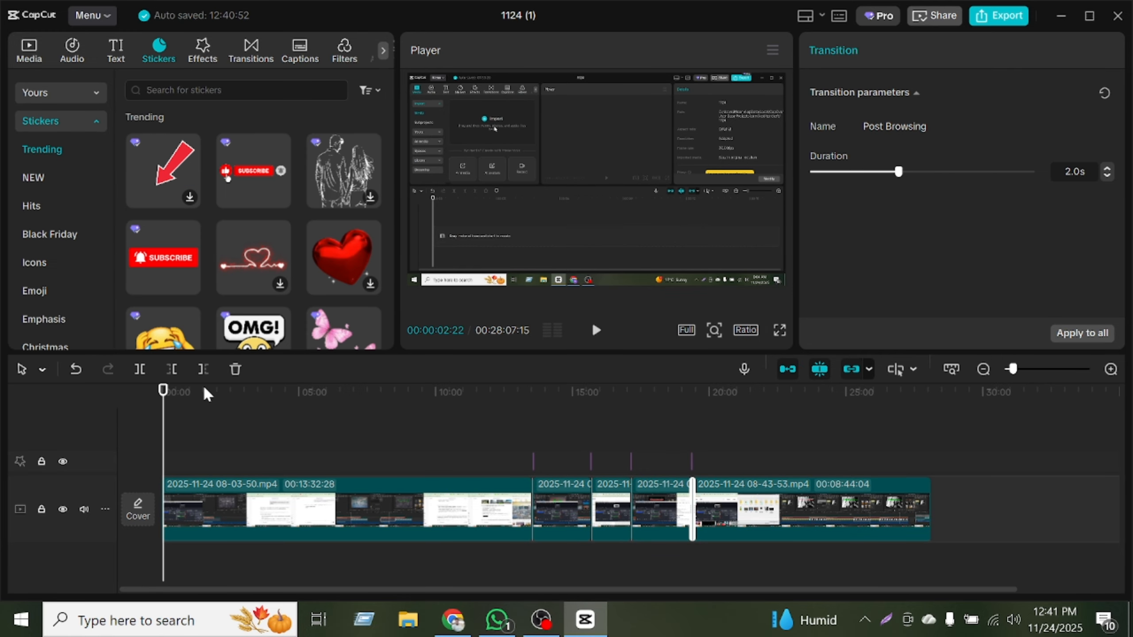
drag(162, 283, 666, 221)
drag(163, 267, 930, 463)
click(999, 498)
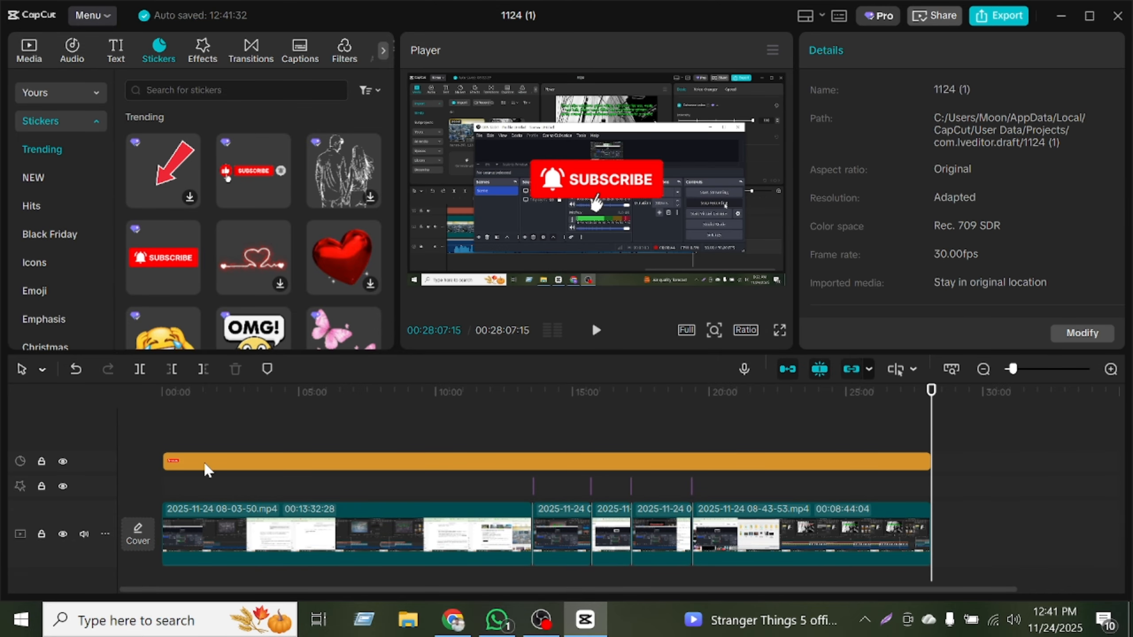
Step: Move the Subscribe sticker's track below the effects track, directly above the video clips
click(213, 467)
drag(213, 471, 216, 504)
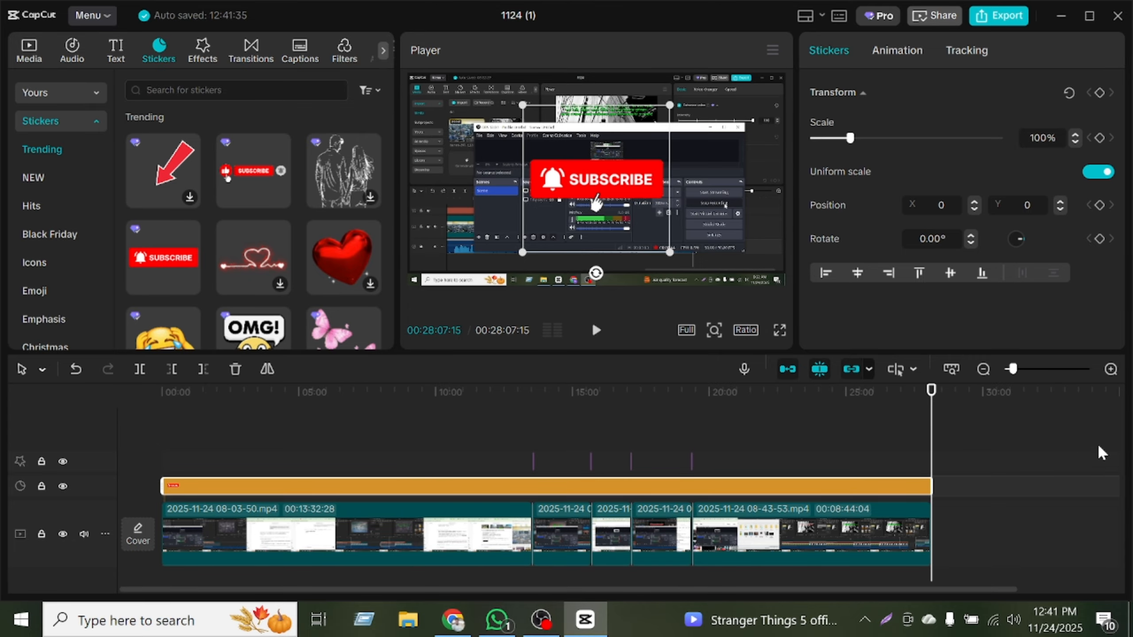
click(1061, 478)
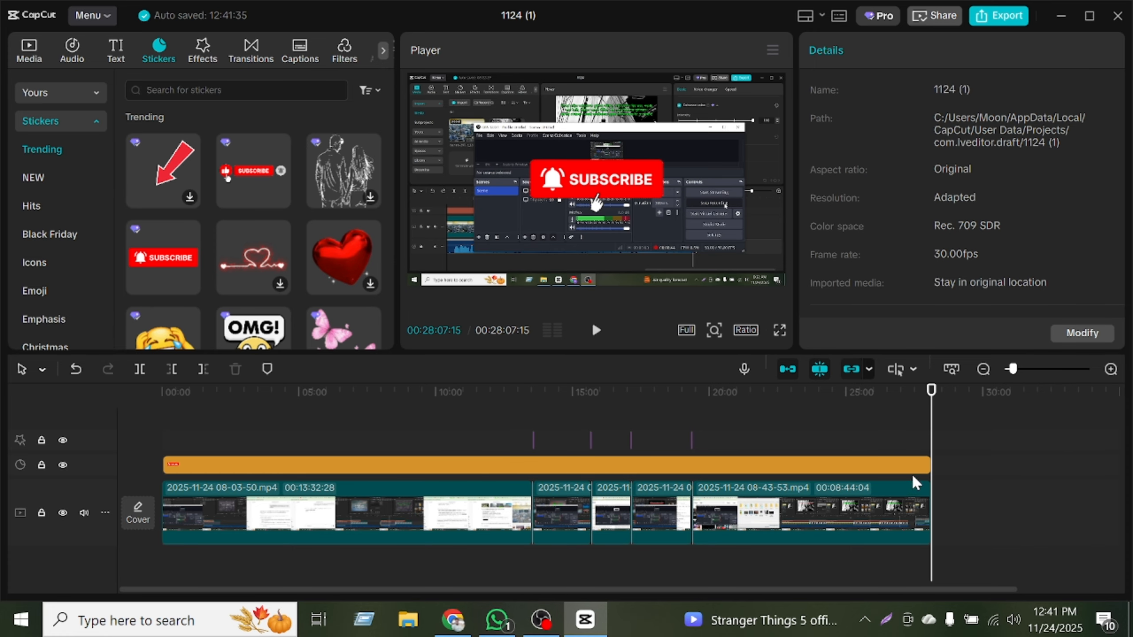
Step: Scale the Subscribe sticker down to 39% and place it in the frame's lower-right corner at X 1628, Y -788
click(610, 190)
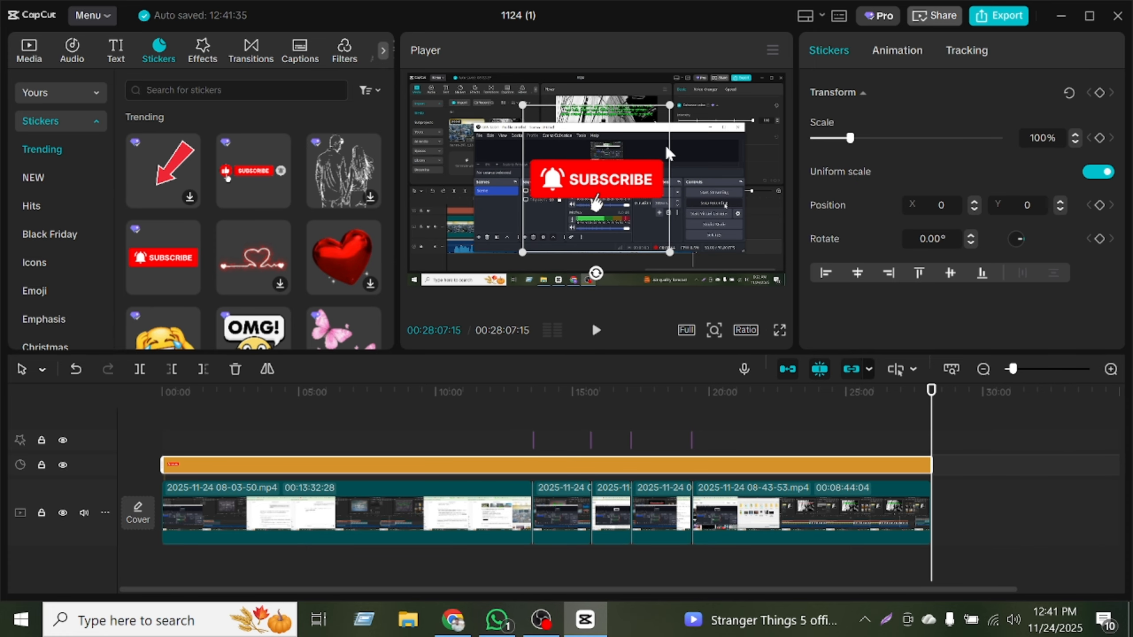
drag(669, 111, 625, 150)
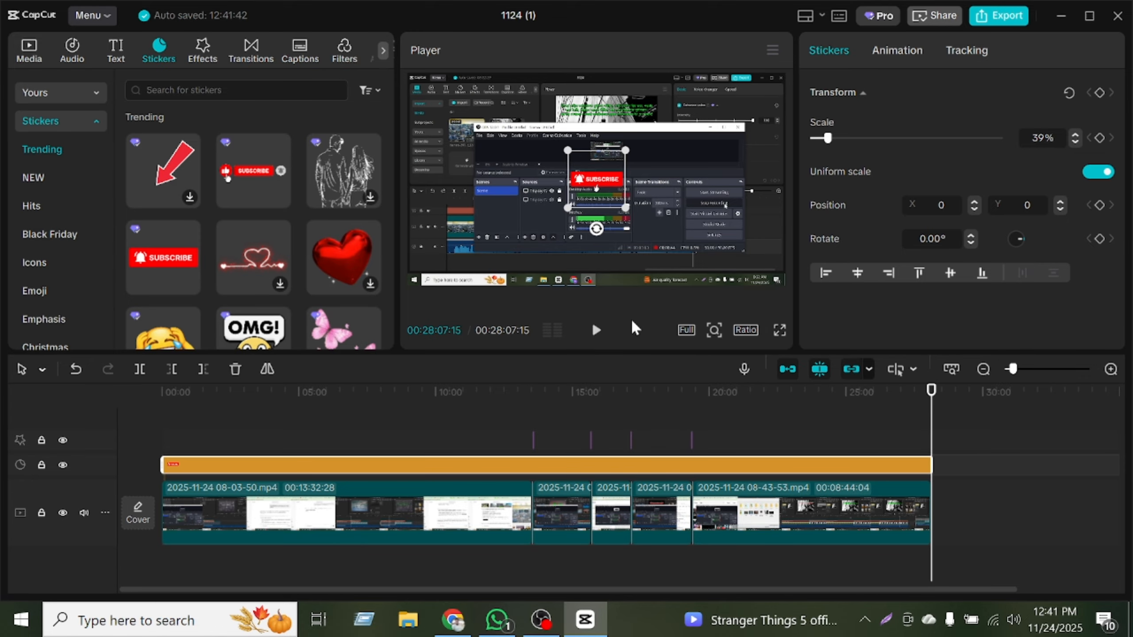
click(600, 331)
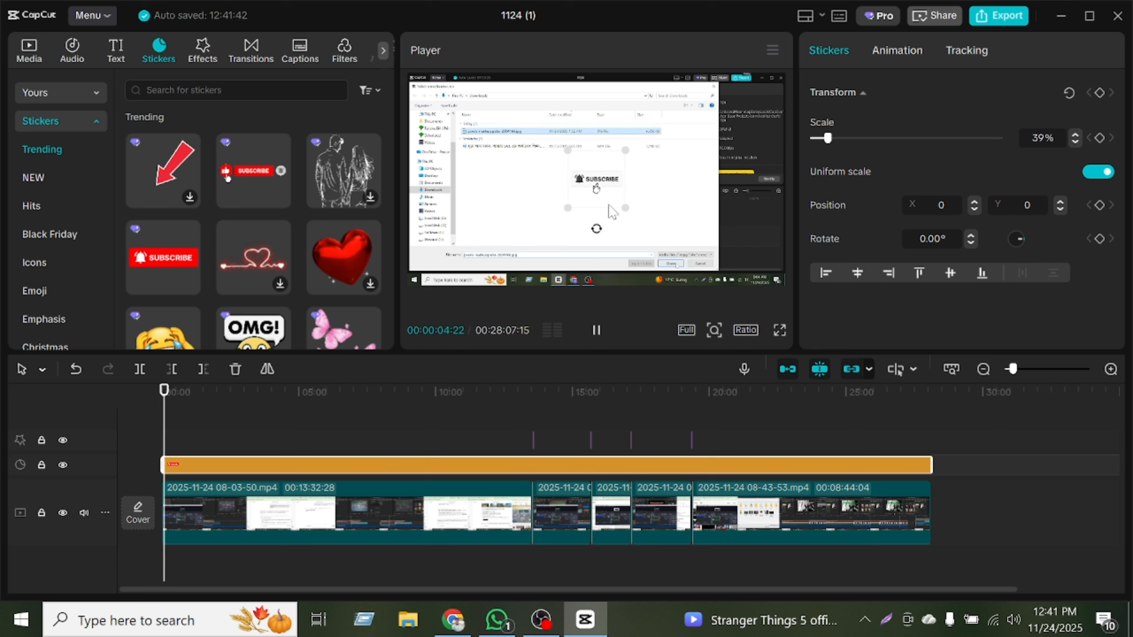
click(596, 330)
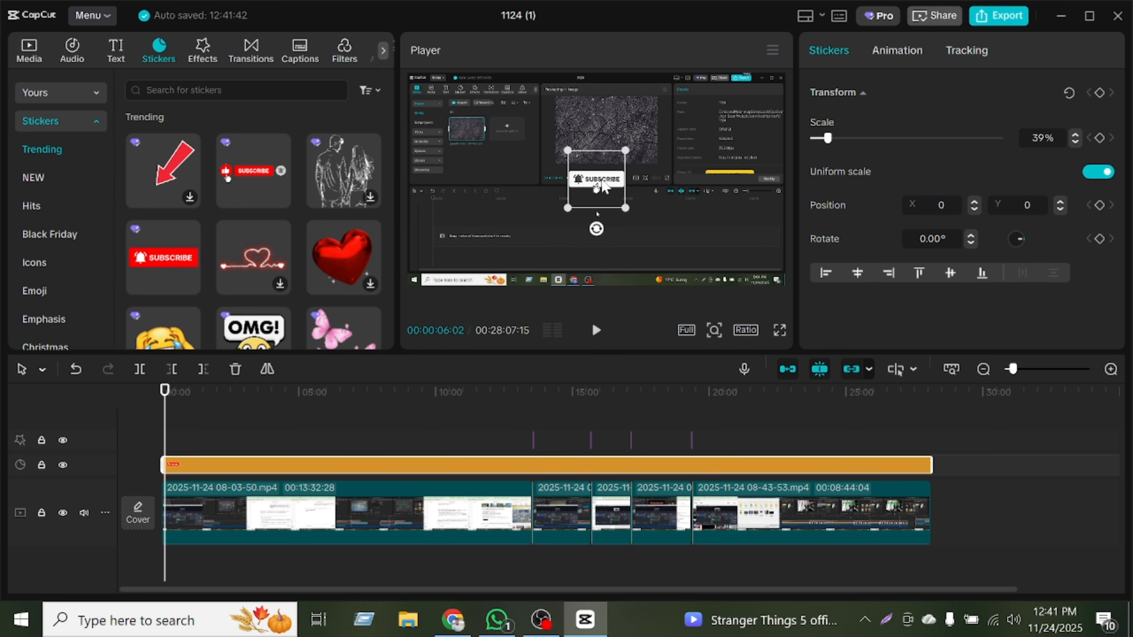
drag(603, 187, 768, 263)
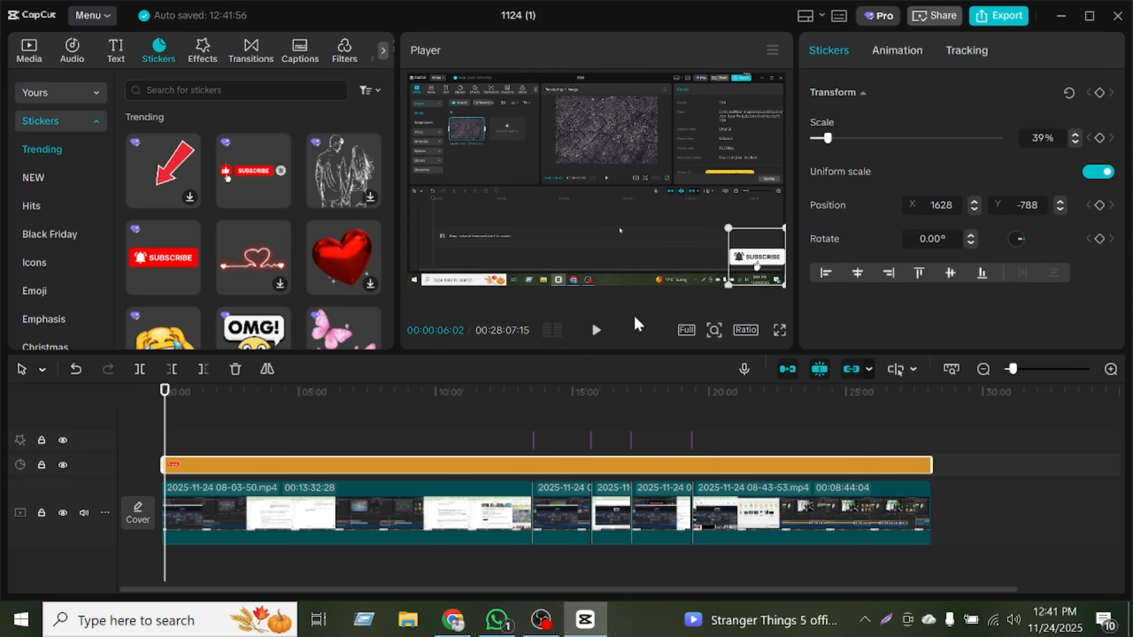
Step: Play the video from about 00:00:06 to 00:00:11 to check the sticker in its corner
click(596, 339)
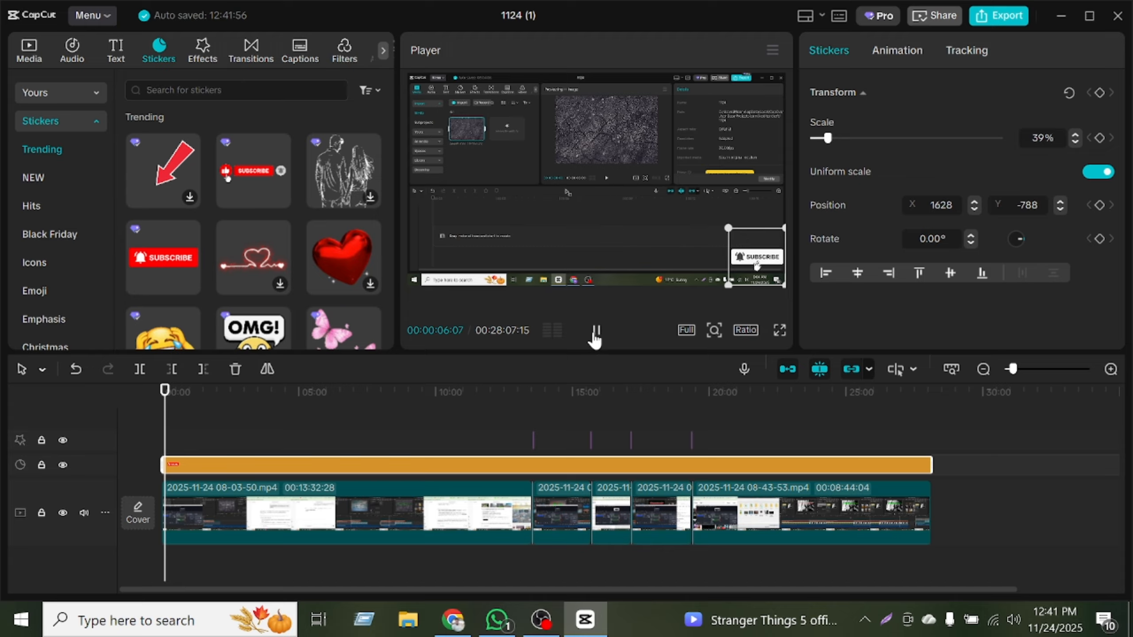
click(643, 147)
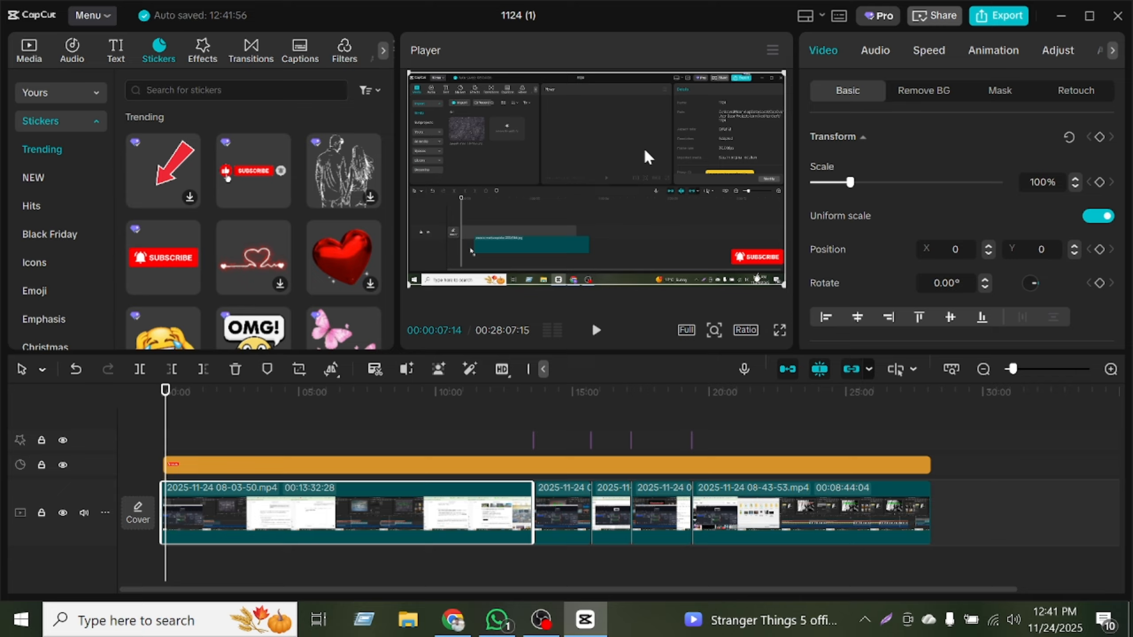
click(596, 332)
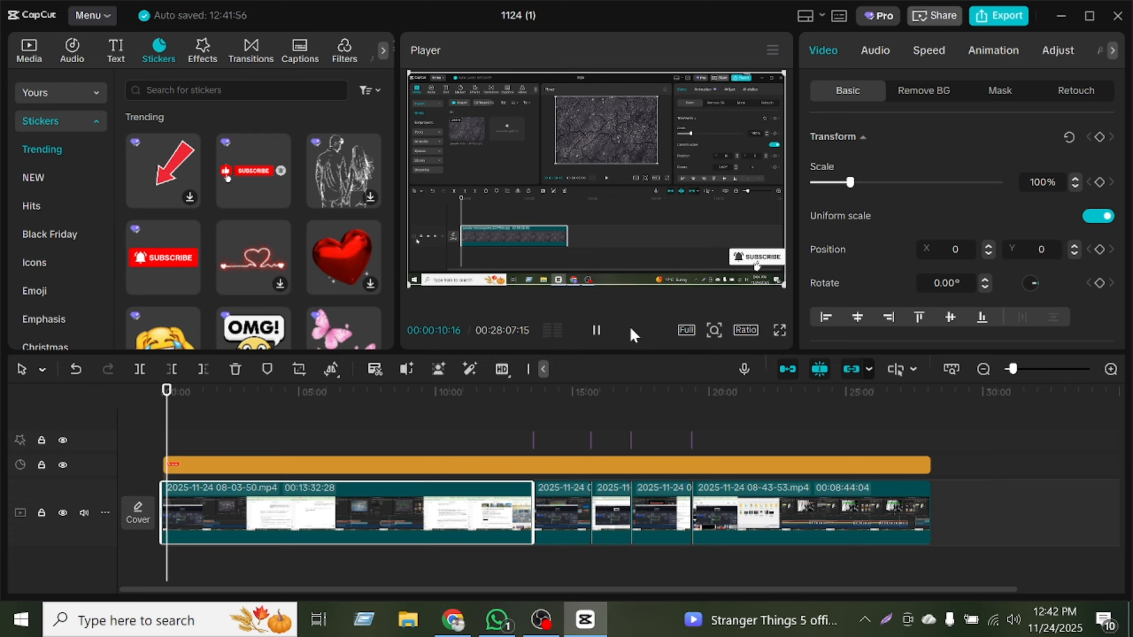
click(598, 336)
Step: Trim the Subscribe sticker's start to 00:27:03:15 so it covers only the video's ending, and play from that point
drag(166, 465, 885, 478)
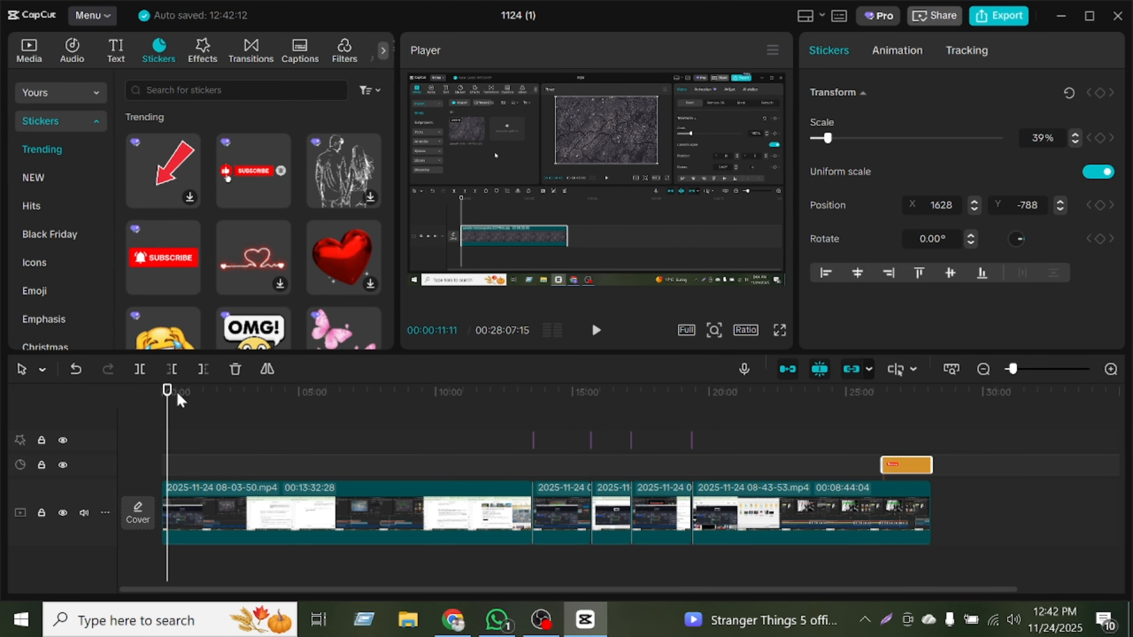
drag(207, 397, 894, 444)
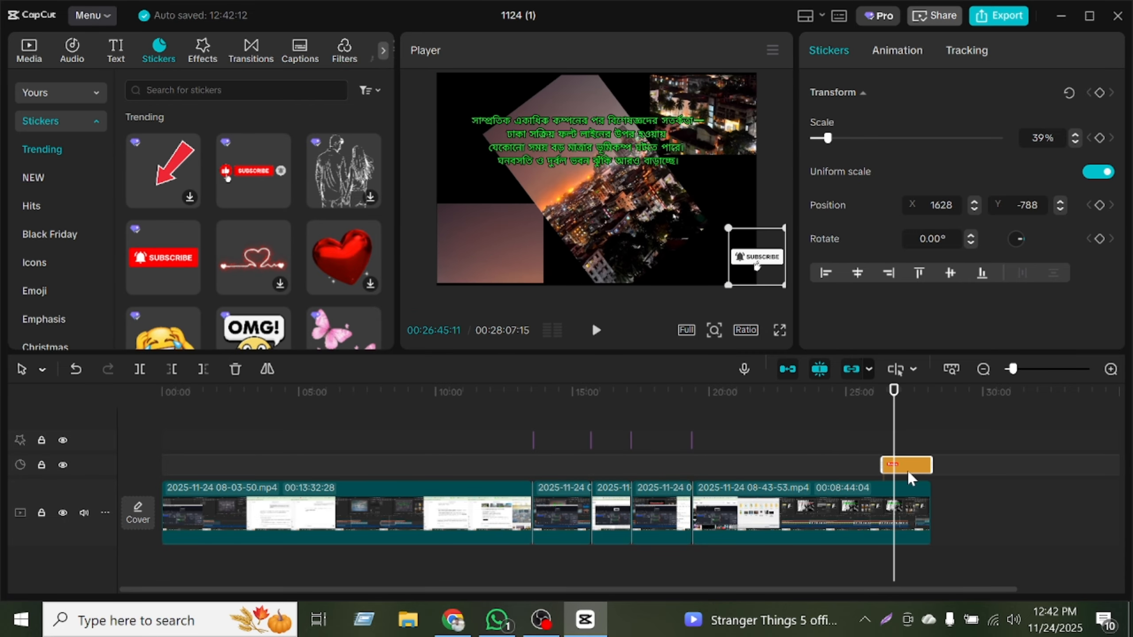
drag(882, 464, 903, 461)
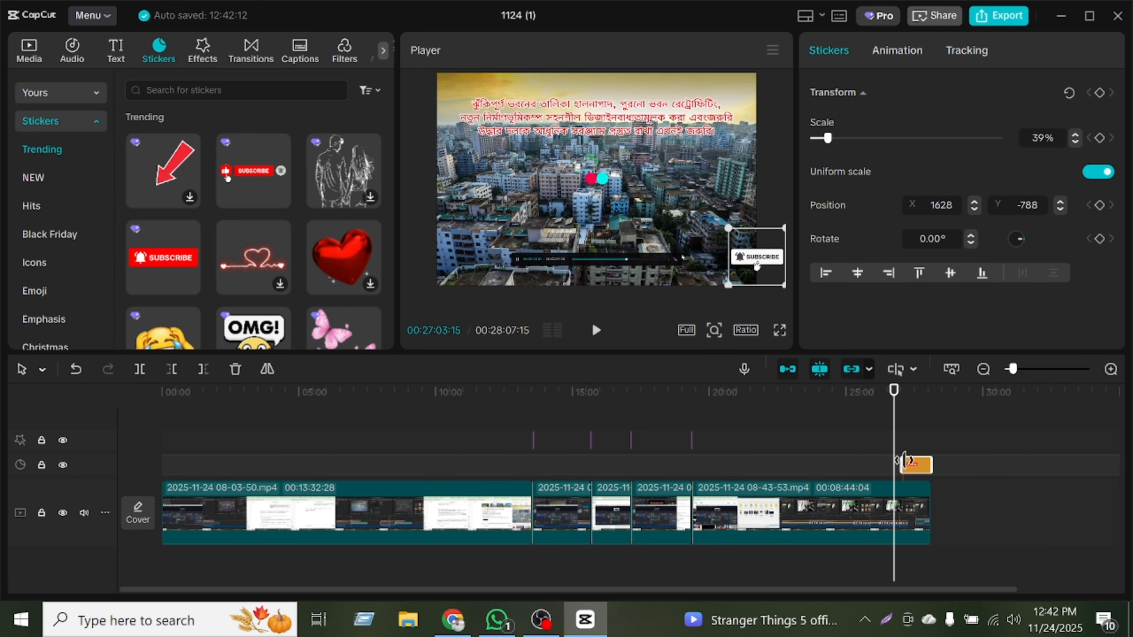
click(890, 391)
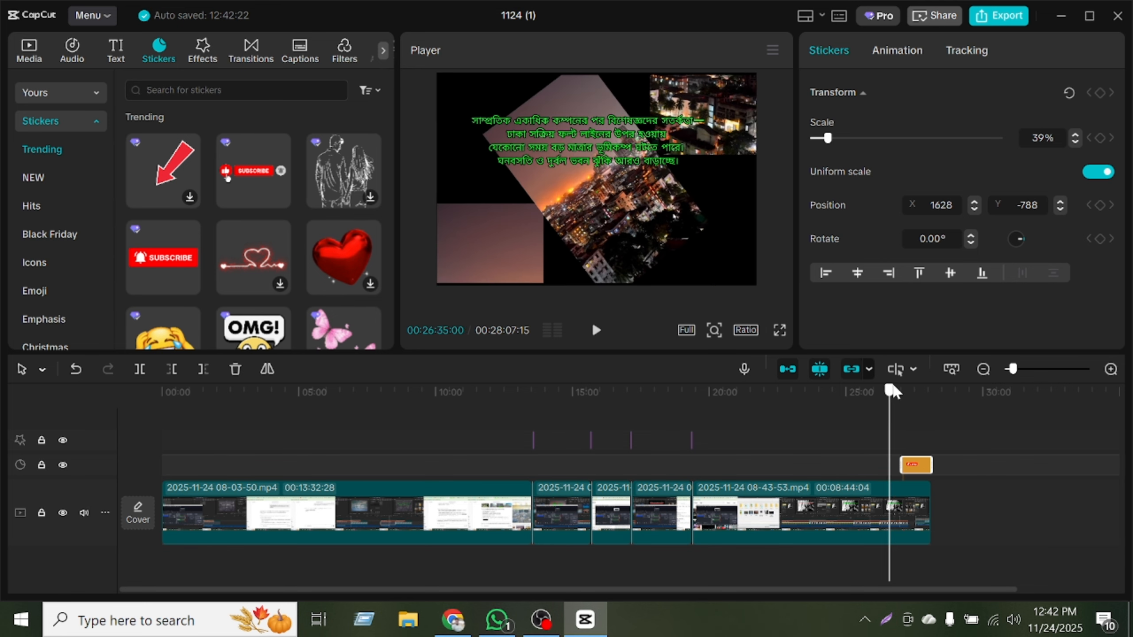
drag(890, 390, 903, 391)
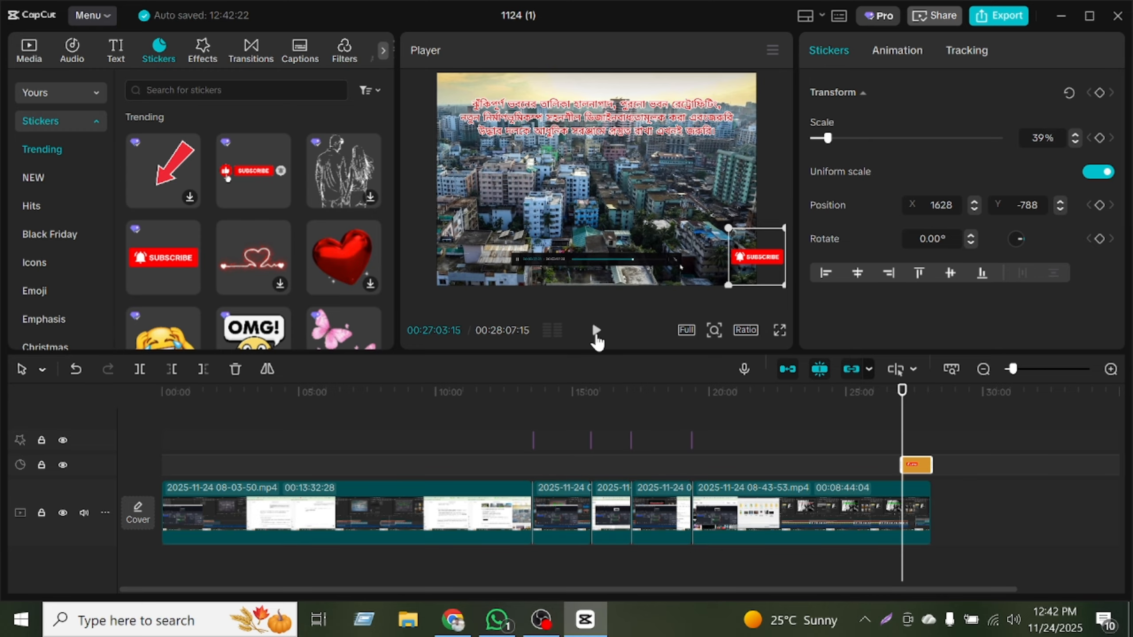
click(597, 330)
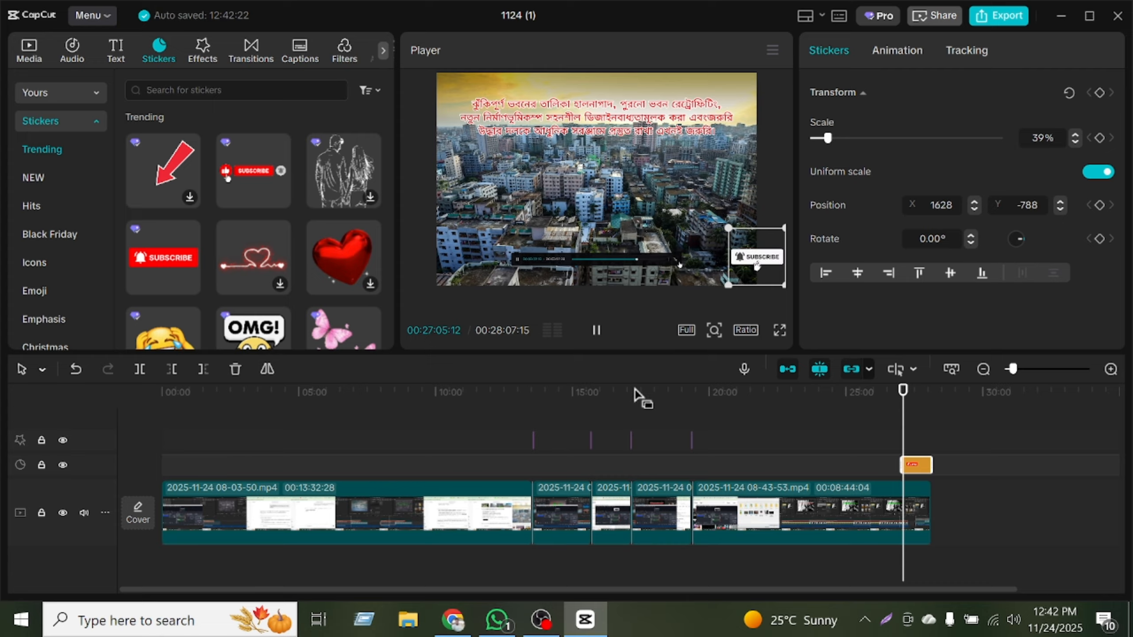
key(space)
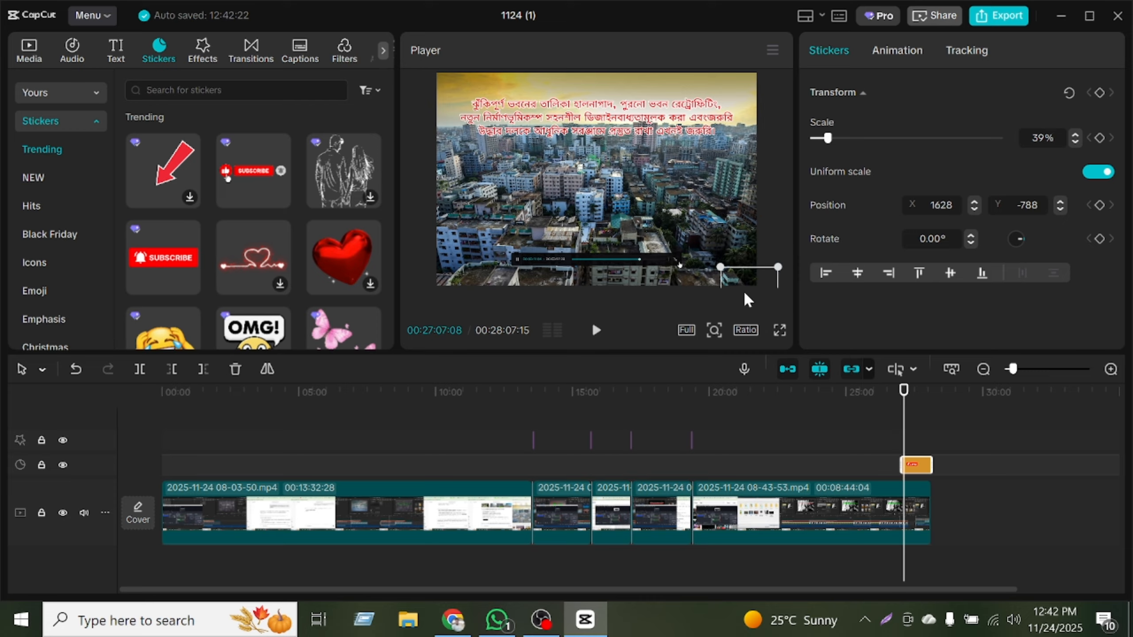
Step: Reposition the Subscribe sticker at X 1457, Y -734 and check it in full-screen playback
drag(738, 277, 737, 261)
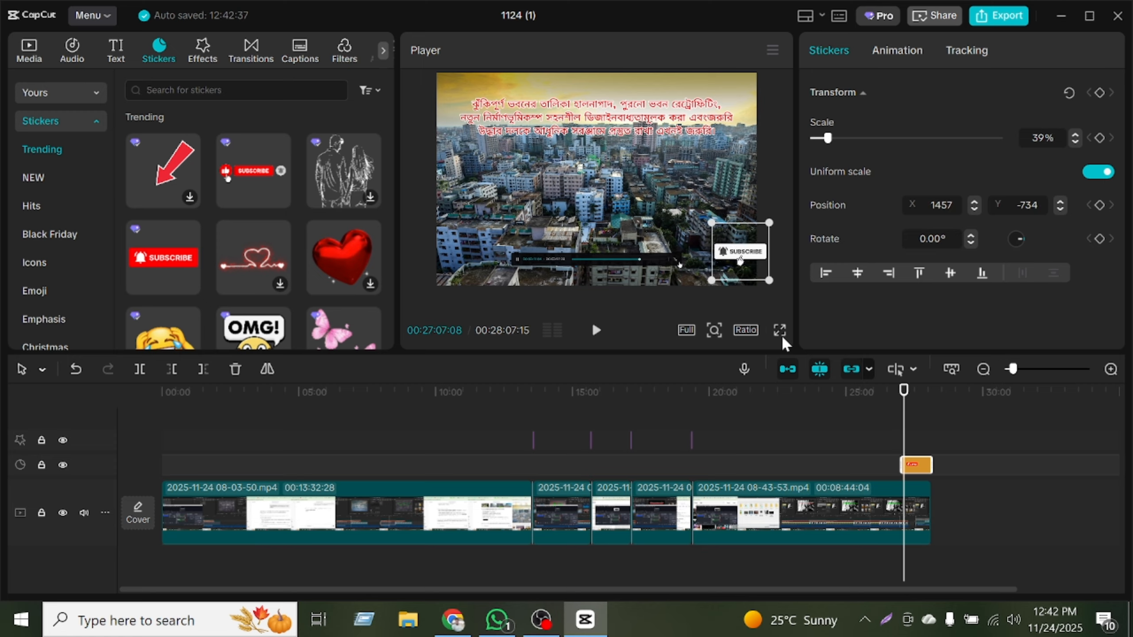
click(779, 330)
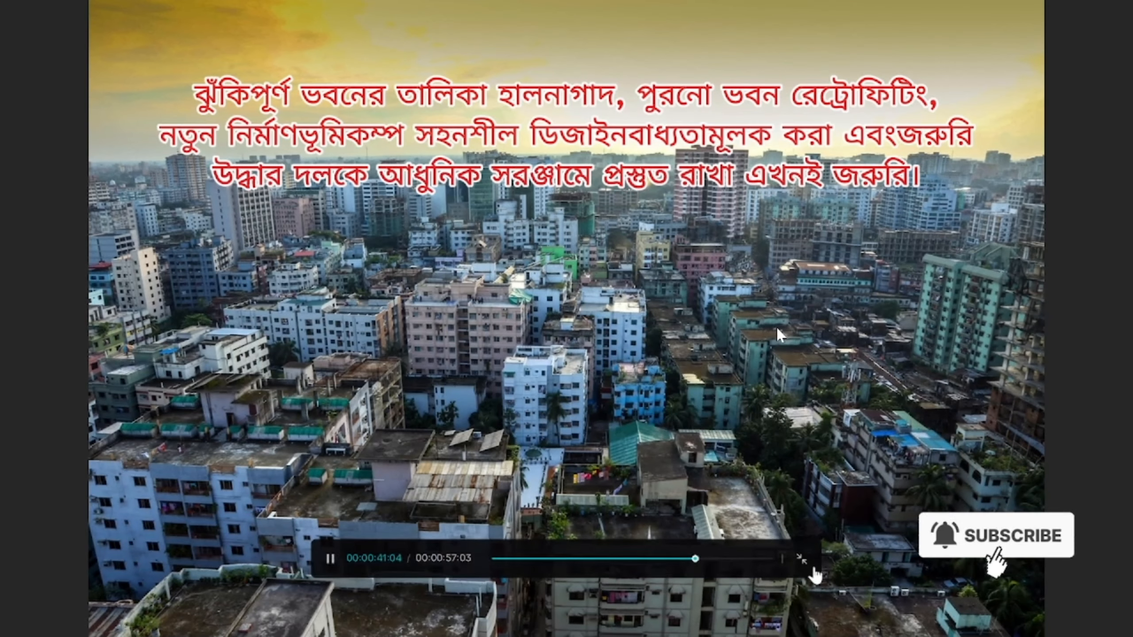
click(331, 560)
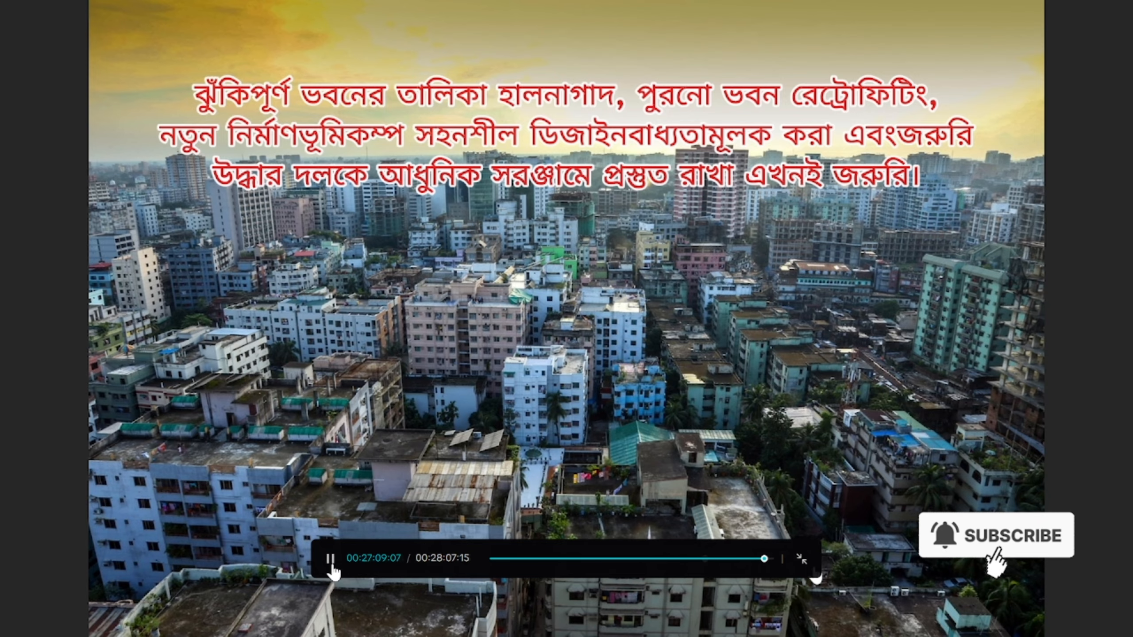
key(space)
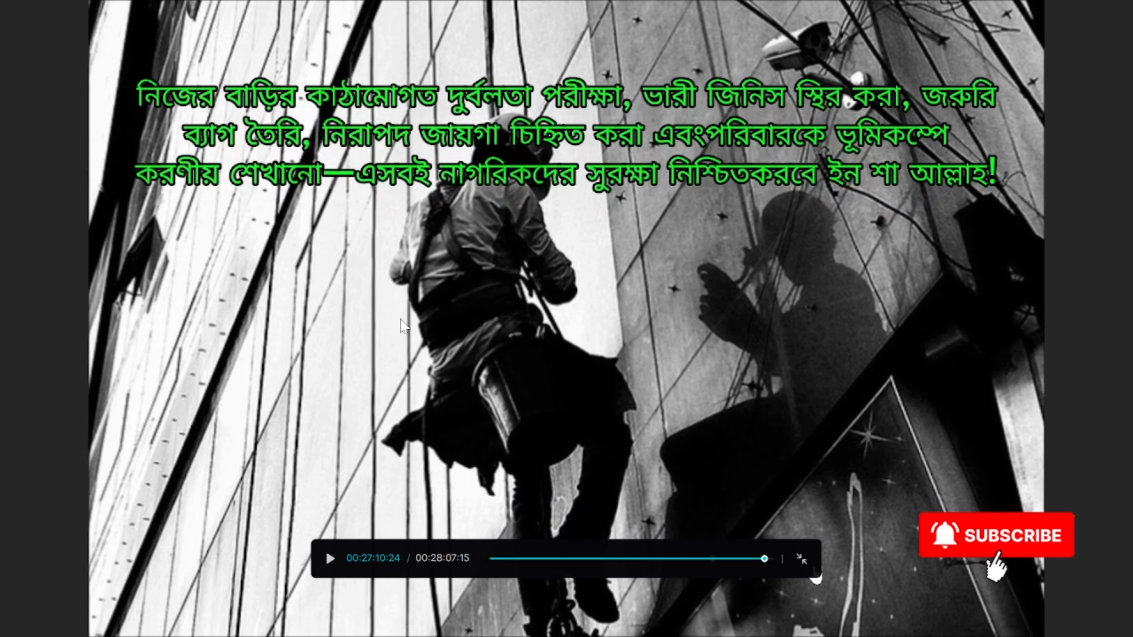
key(Escape)
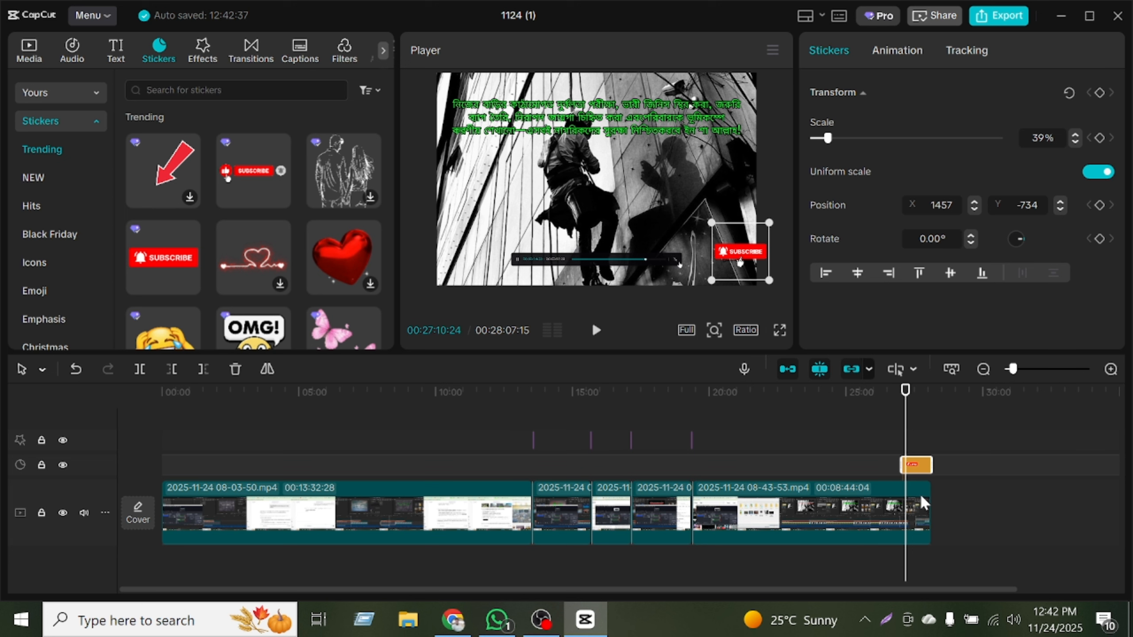
click(1009, 439)
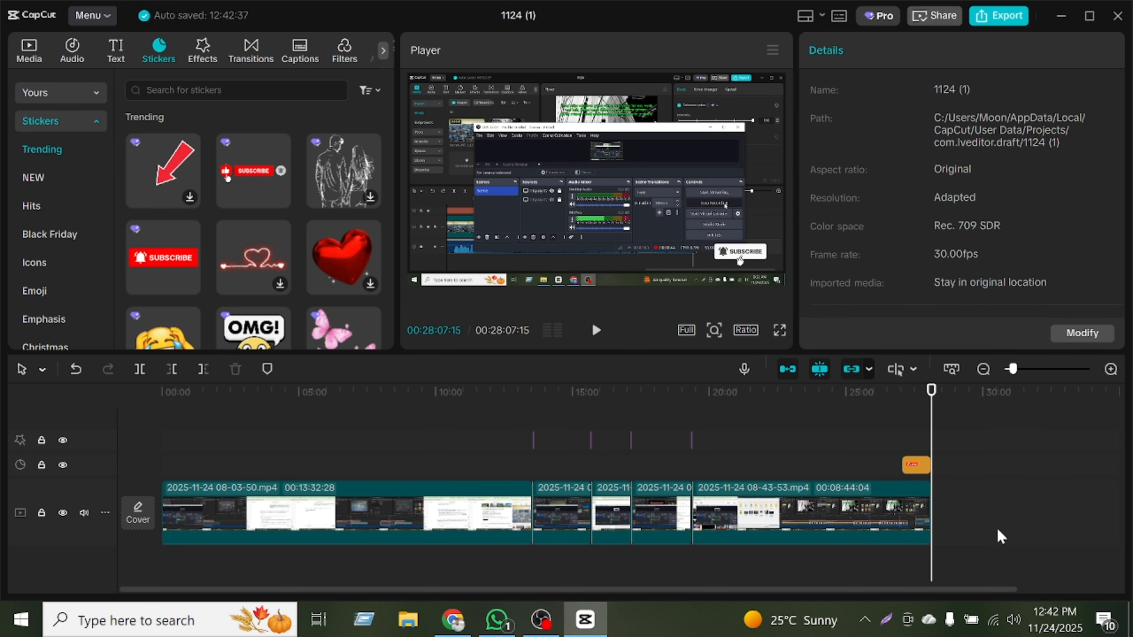
Step: Apply the Zoom 1 combo animation to the first clip, starting from the beginning of the video
drag(931, 391, 392, 472)
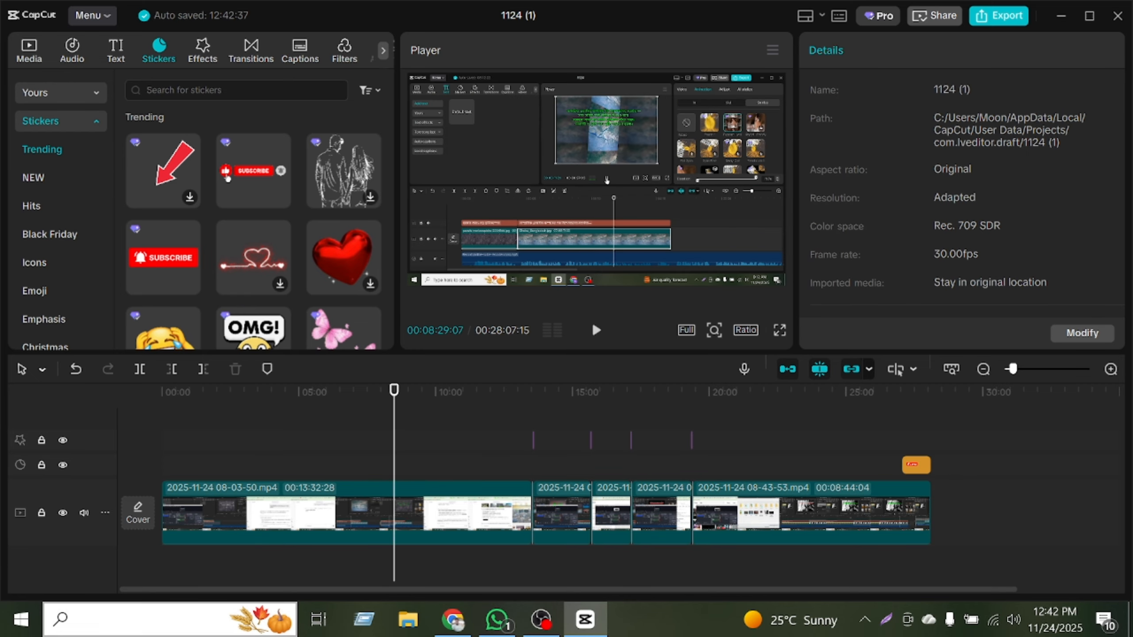
click(273, 506)
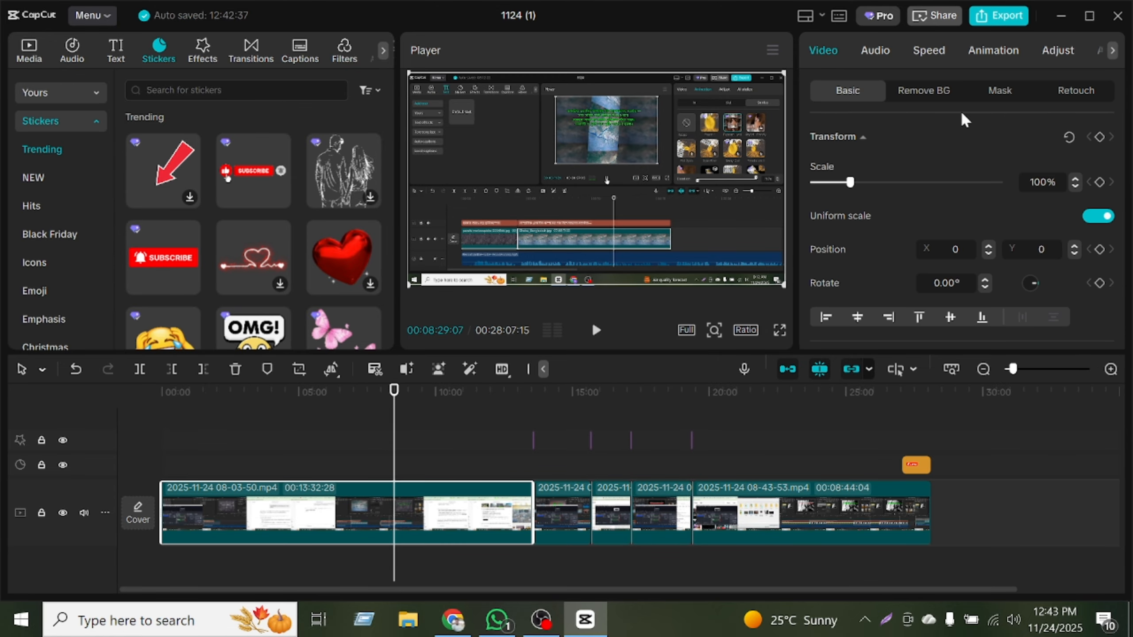
click(1010, 57)
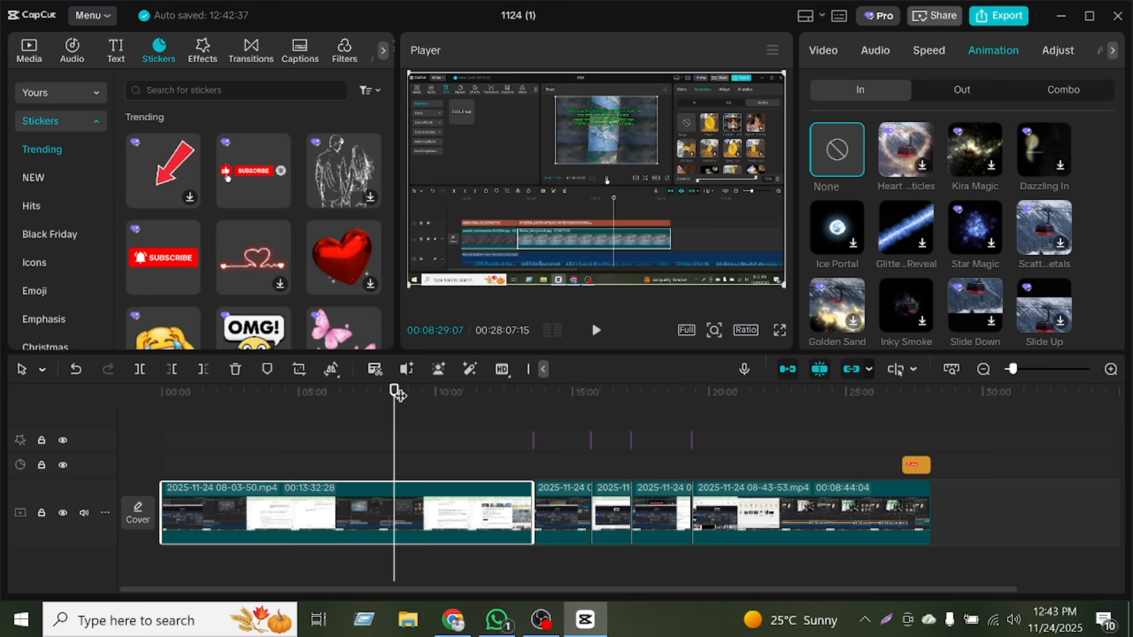
drag(397, 393, 380, 474)
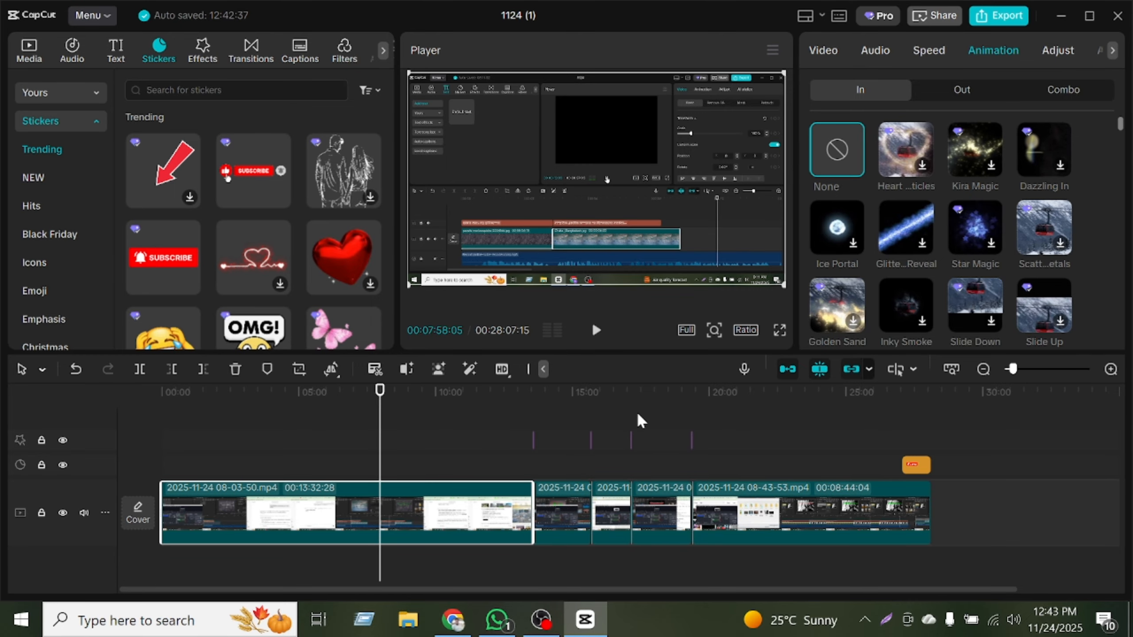
drag(380, 474, 123, 476)
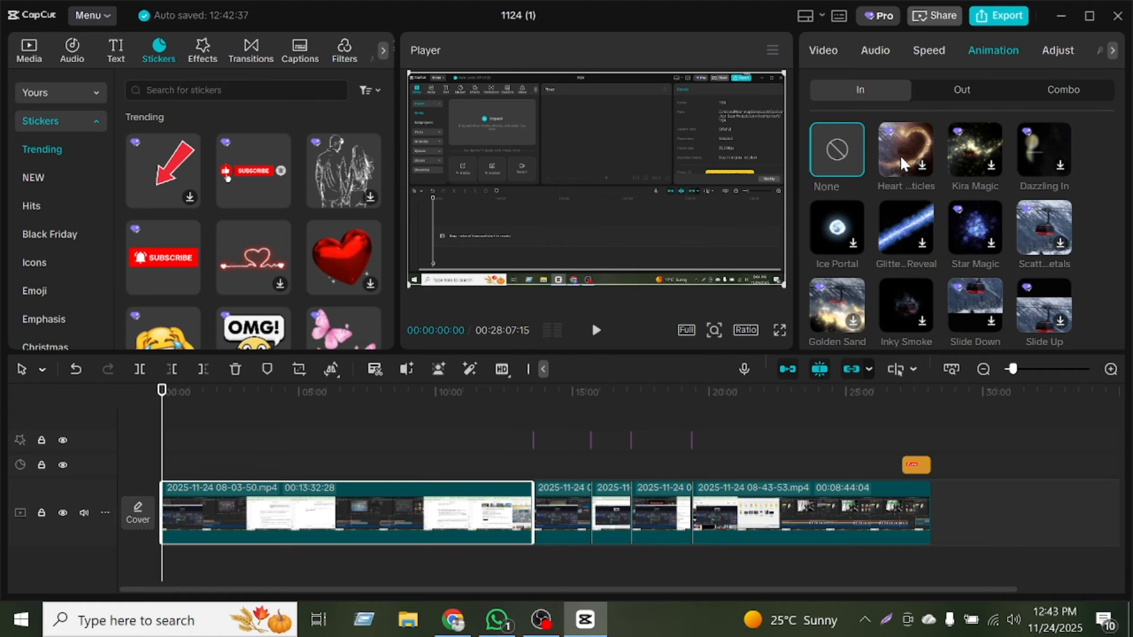
click(1049, 91)
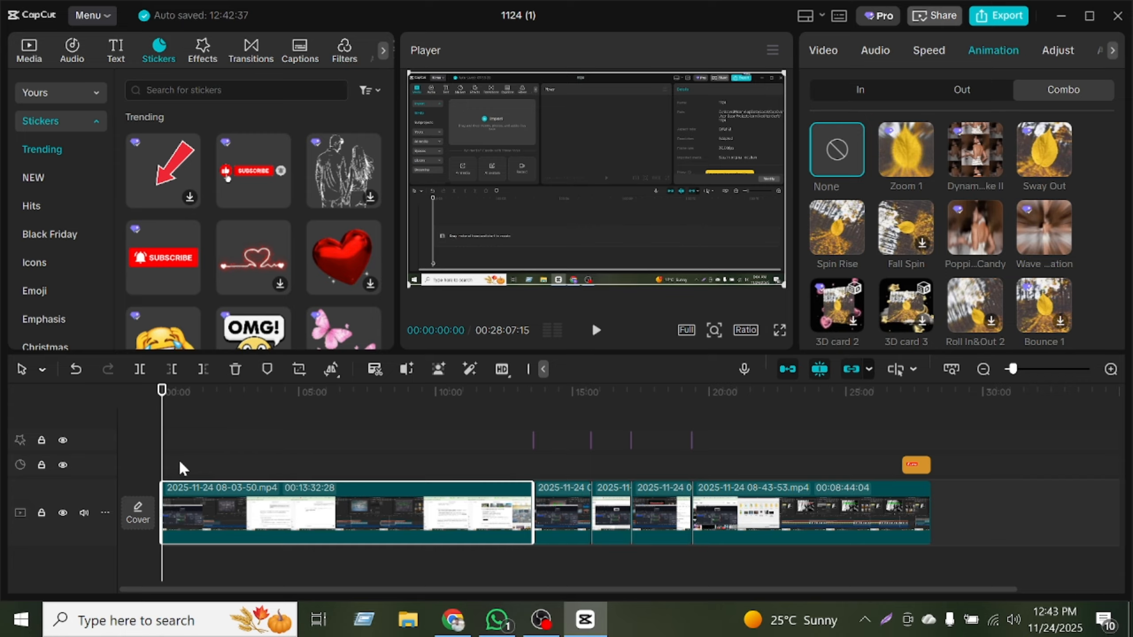
click(895, 160)
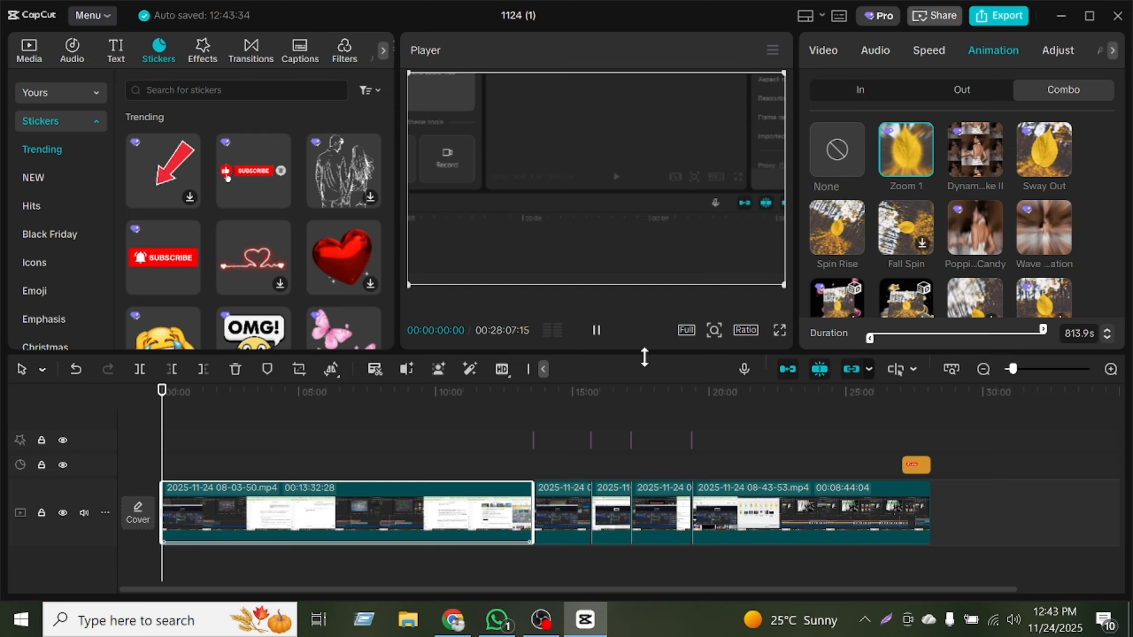
click(541, 620)
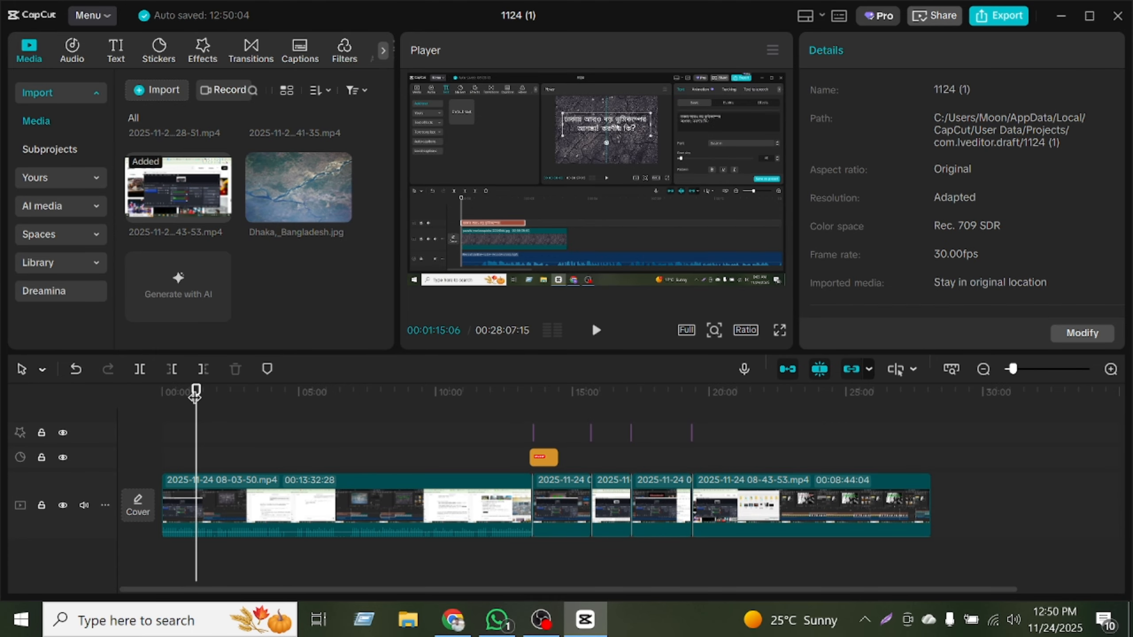
Step: Scrub through the timeline to check the transition at the join at 00:15:42:07
drag(196, 392, 287, 392)
drag(440, 411, 589, 461)
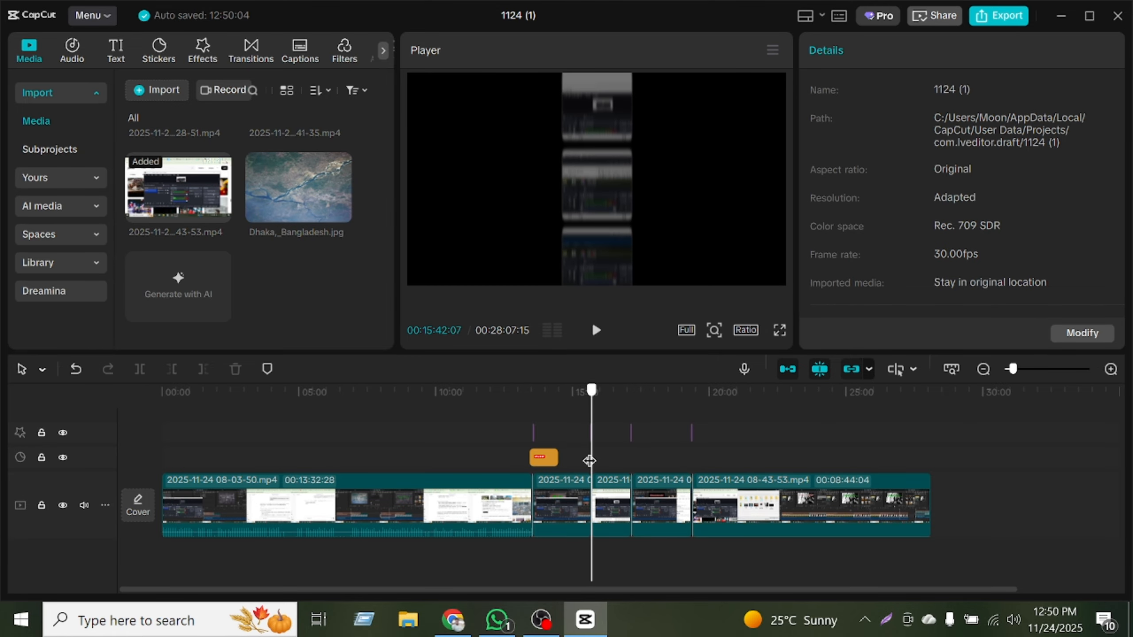
drag(593, 395, 473, 385)
Step: Switch to Chrome and save the Wikimedia Commons camcorder image to the Desktop as Camcorder.svg.png
click(459, 623)
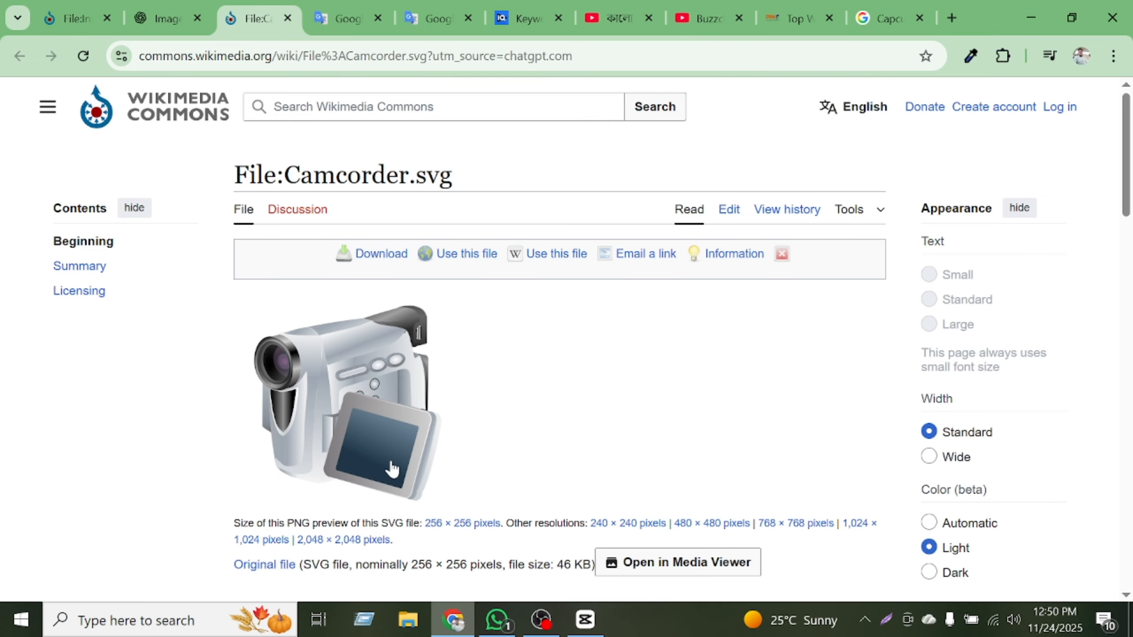
right_click(362, 446)
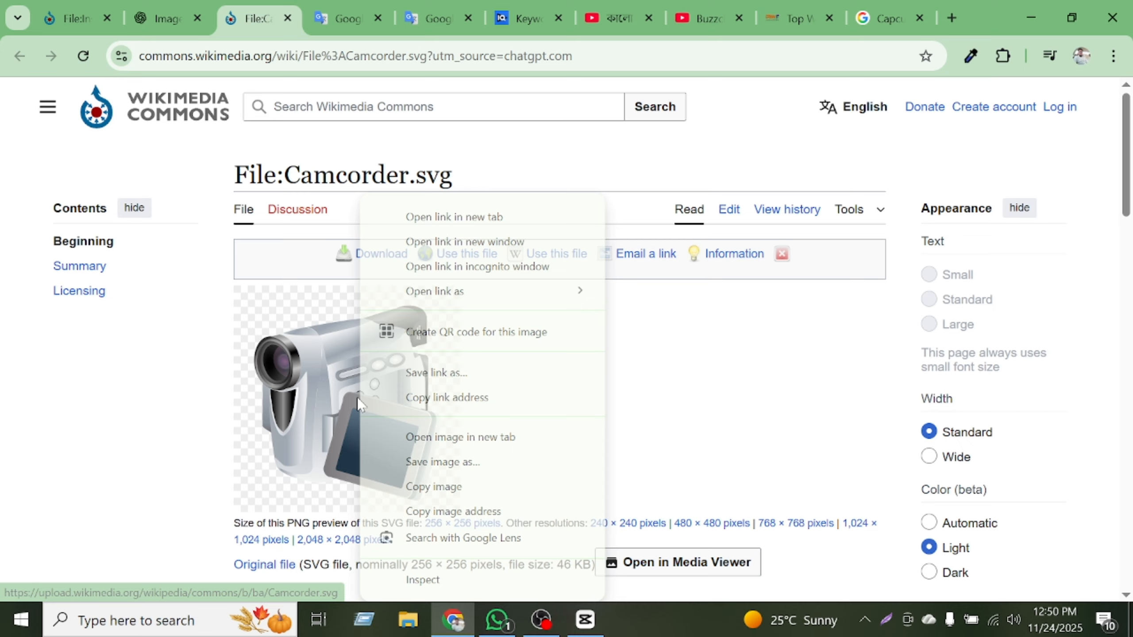
click(498, 465)
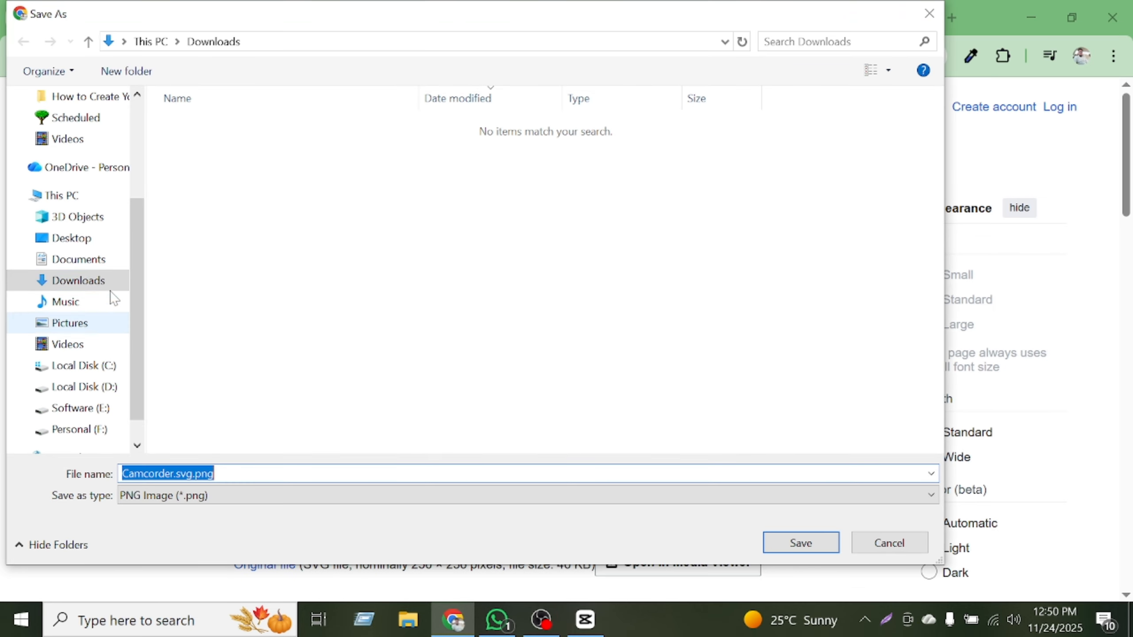
scroll(107, 290, up, 3)
click(76, 132)
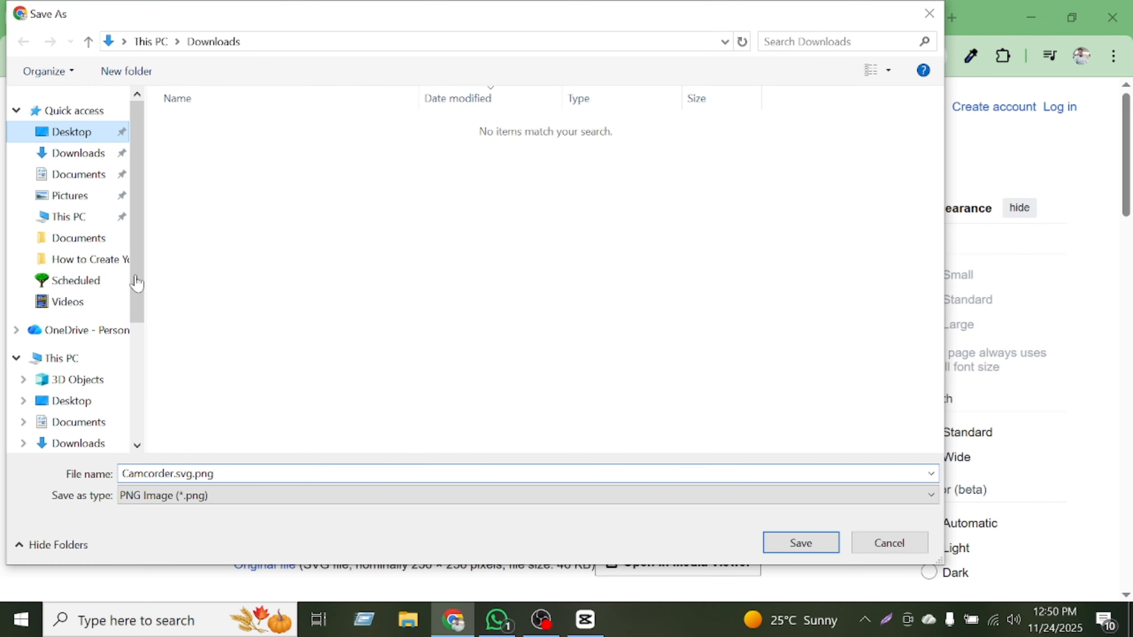
click(824, 543)
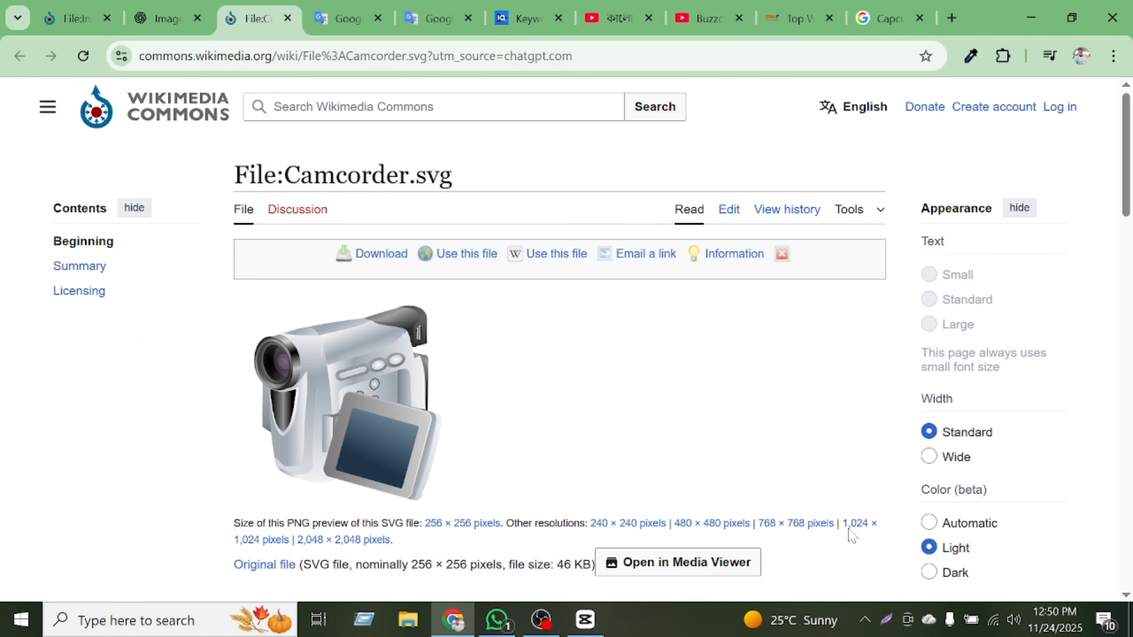
Step: Return to CapCut, play briefly from 00:11:22:00, and scrub over the video's end and the join between the third and fourth clips
click(585, 620)
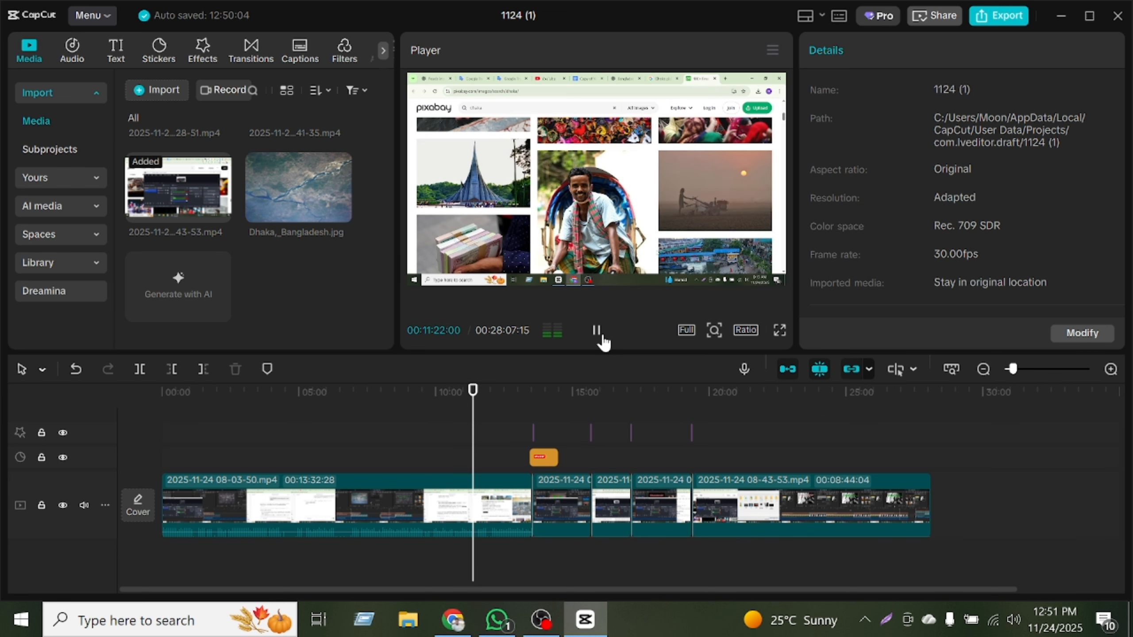
click(598, 334)
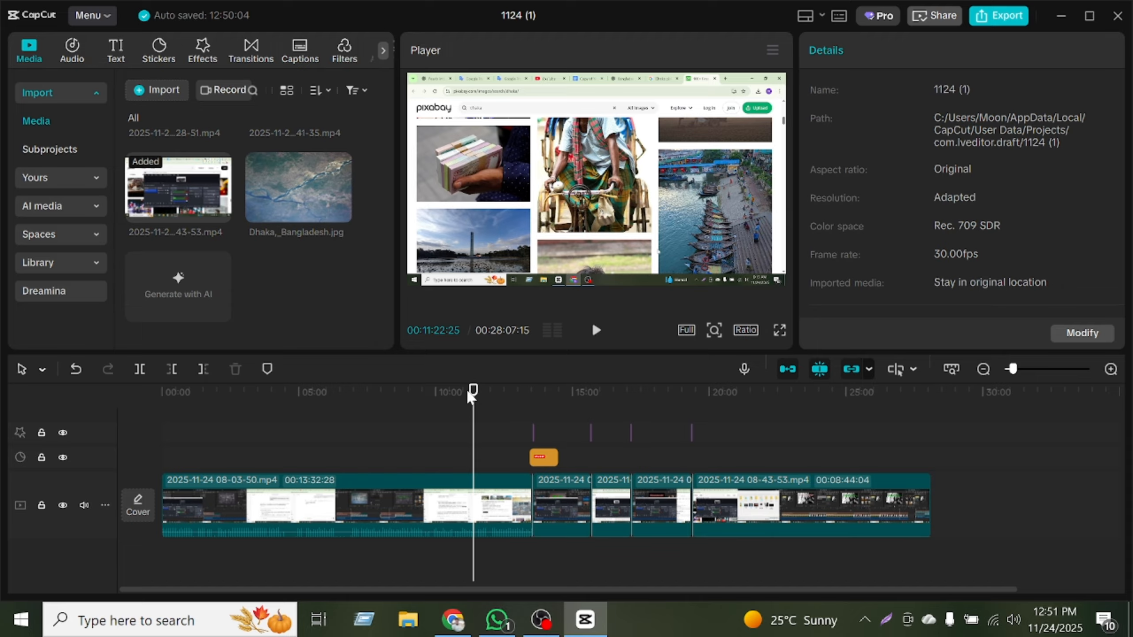
drag(470, 396, 951, 452)
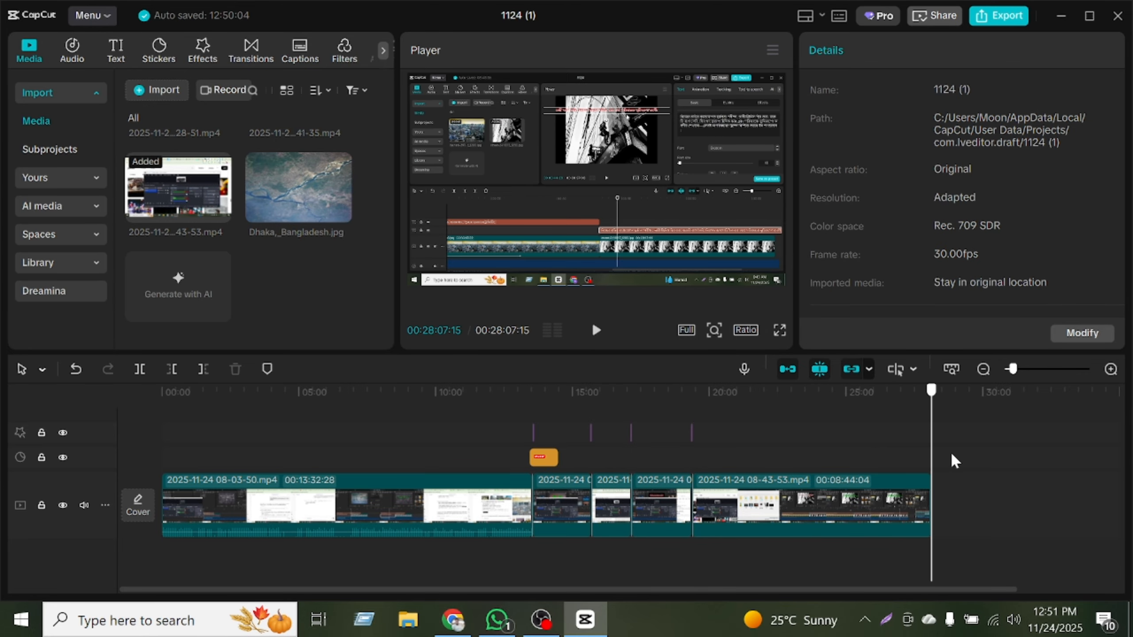
drag(870, 466, 633, 500)
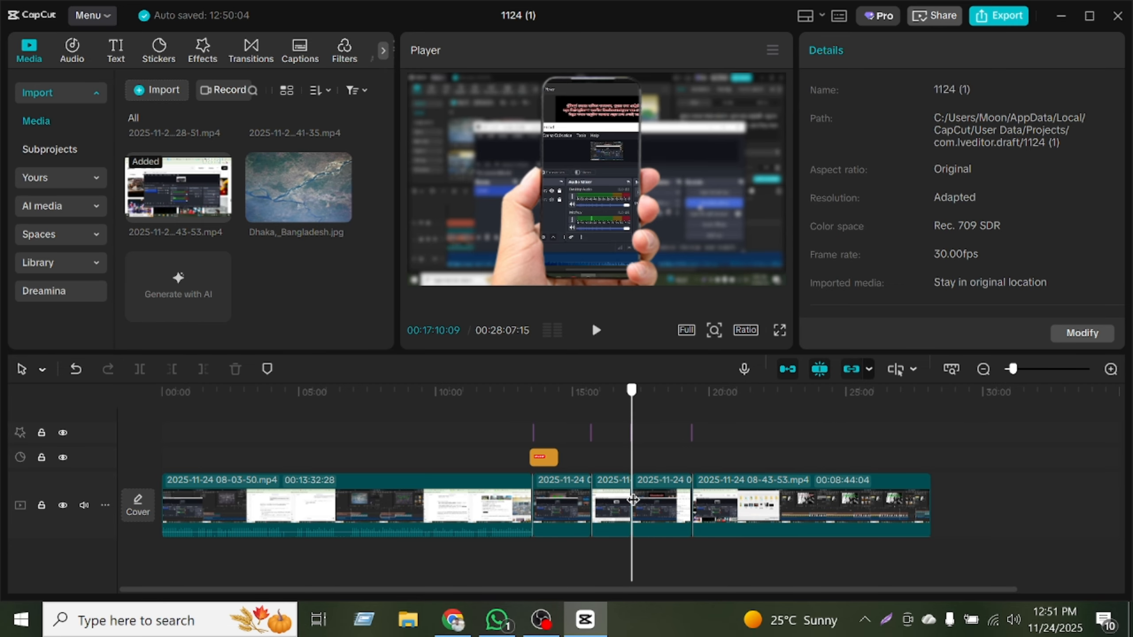
drag(632, 500, 654, 499)
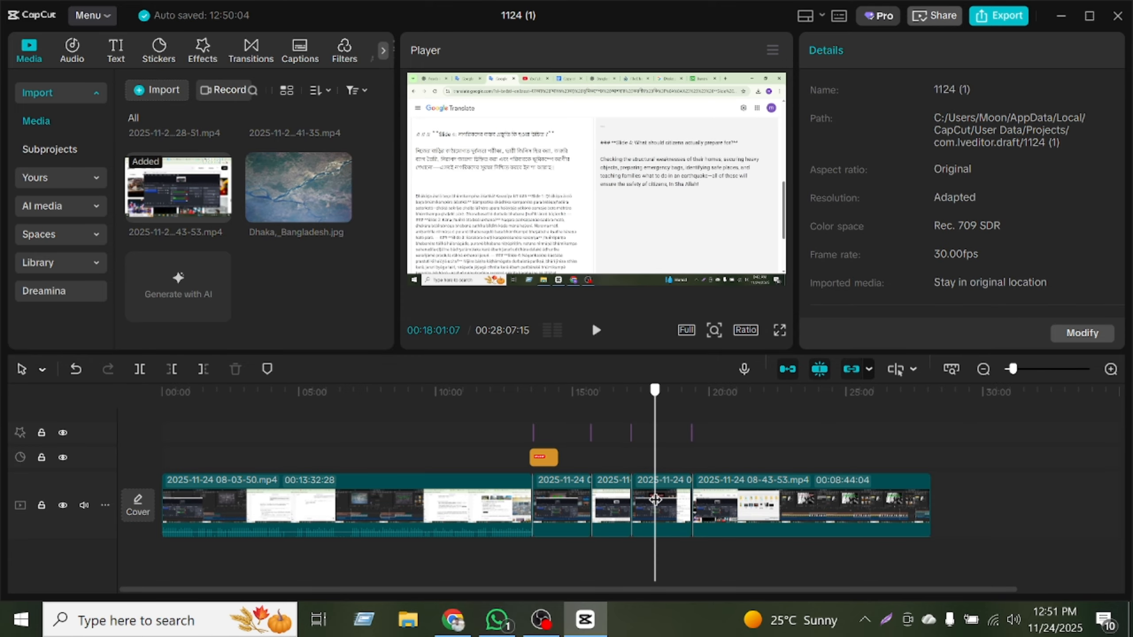
Step: Import Camcorder.svg.png from the Desktop and place it on a track above the main video at 00:17:10:09
click(631, 444)
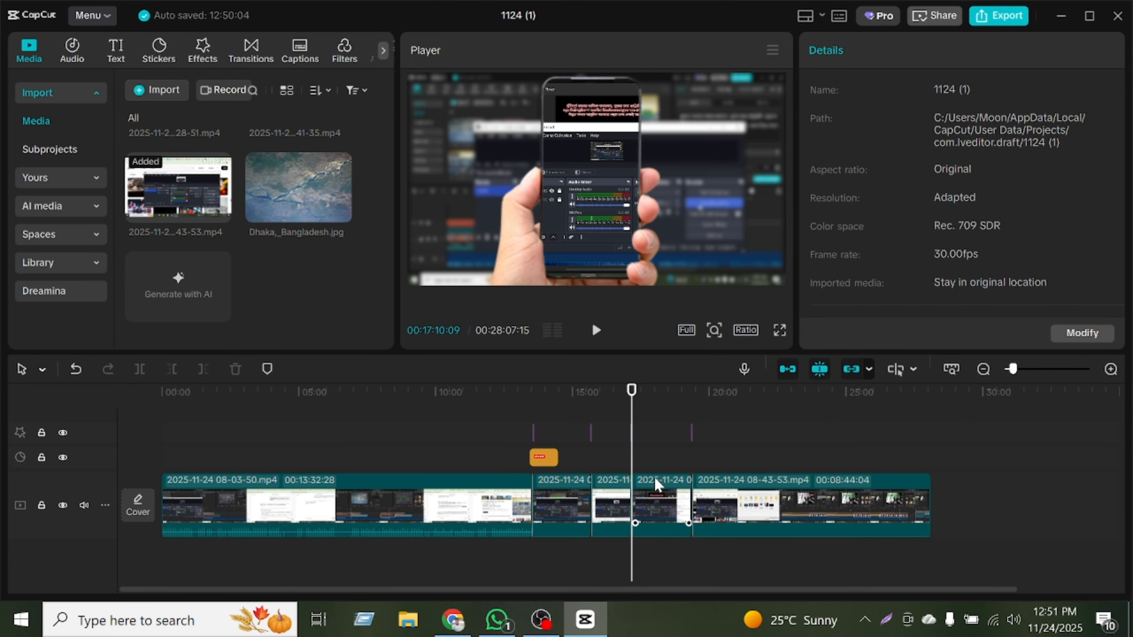
click(660, 451)
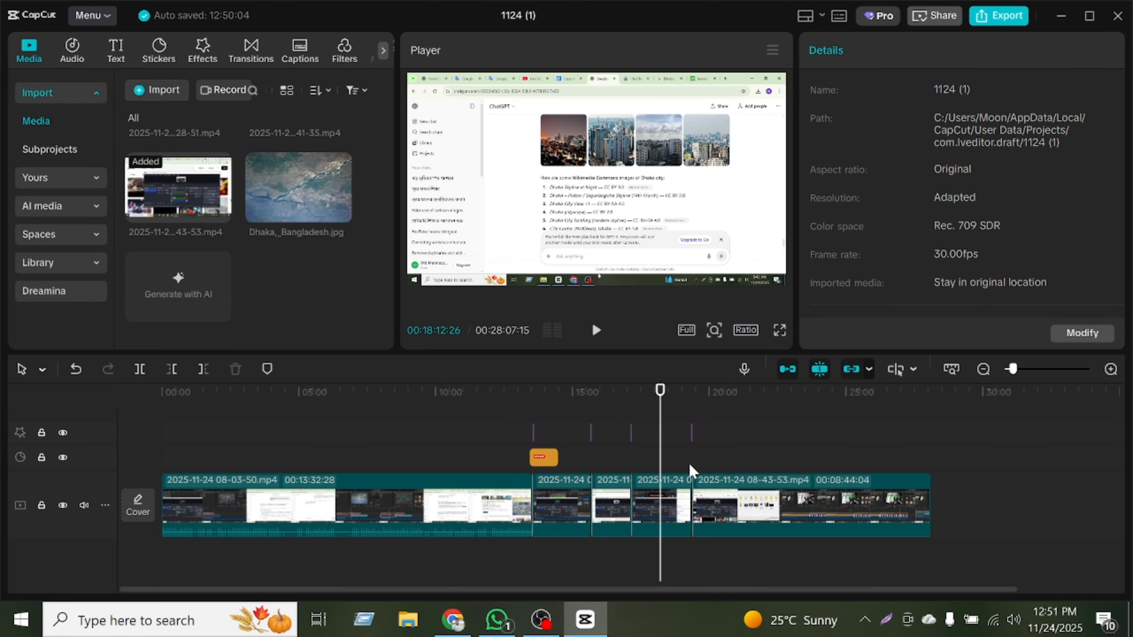
click(630, 432)
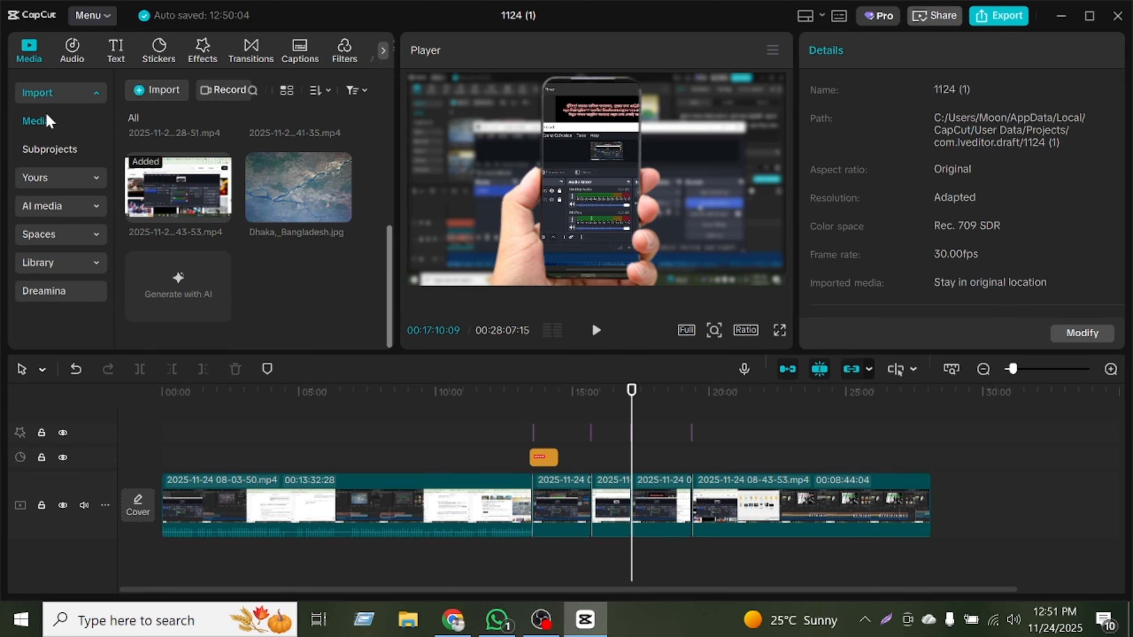
click(151, 90)
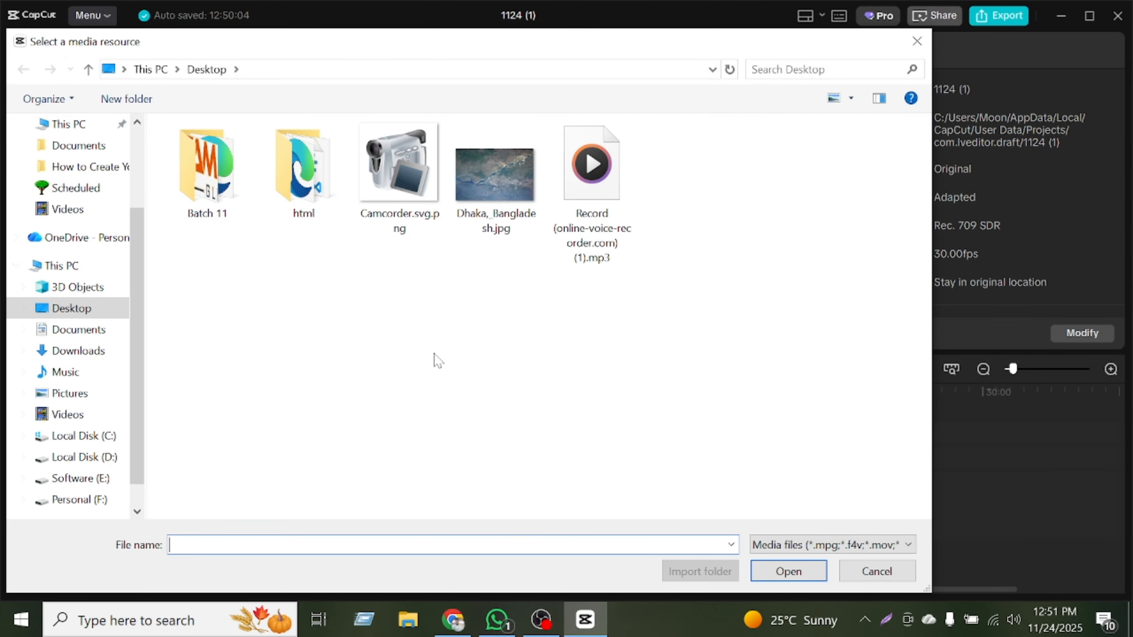
click(399, 213)
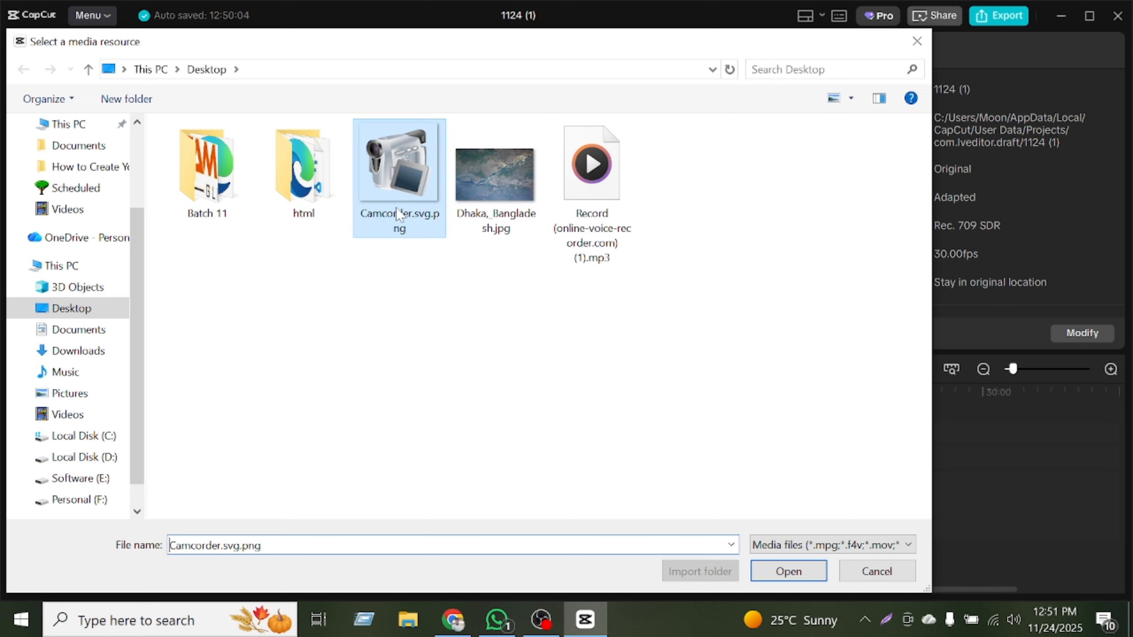
click(787, 571)
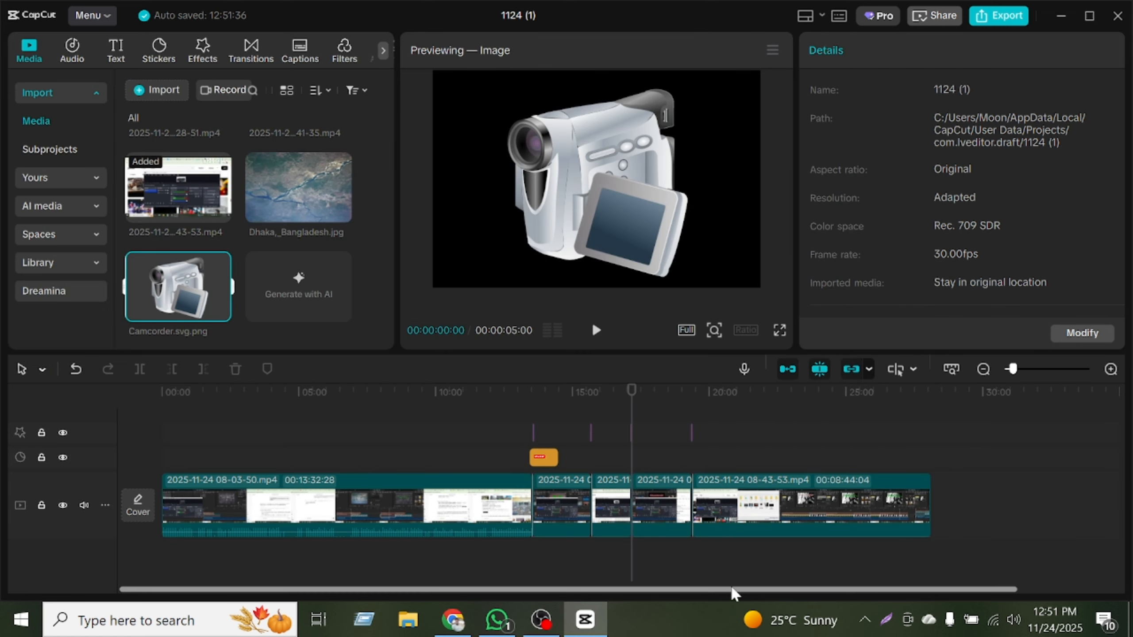
drag(178, 288, 629, 405)
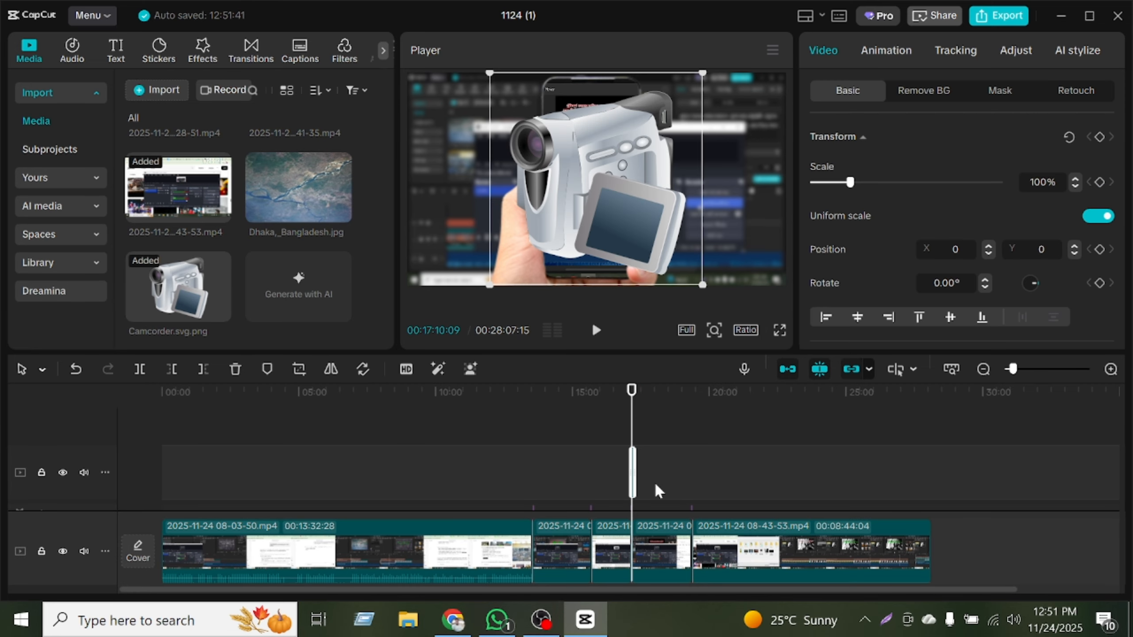
Step: Lengthen the camcorder image clip on its overlay track and play it from 00:17:10:09 to 00:17:20:18
drag(635, 472, 641, 470)
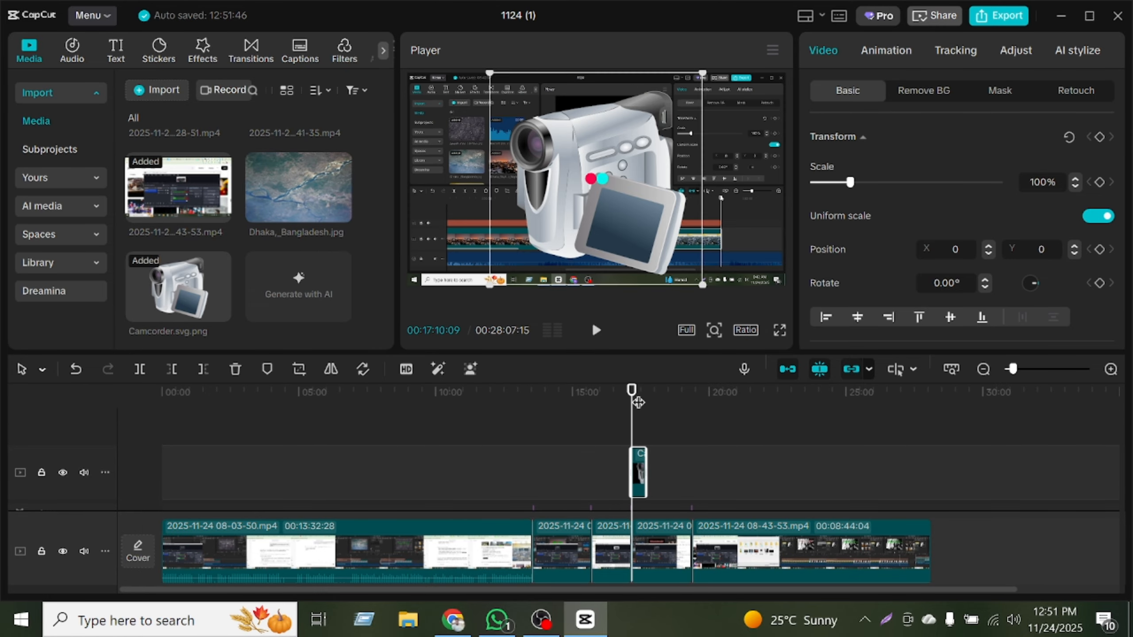
click(596, 330)
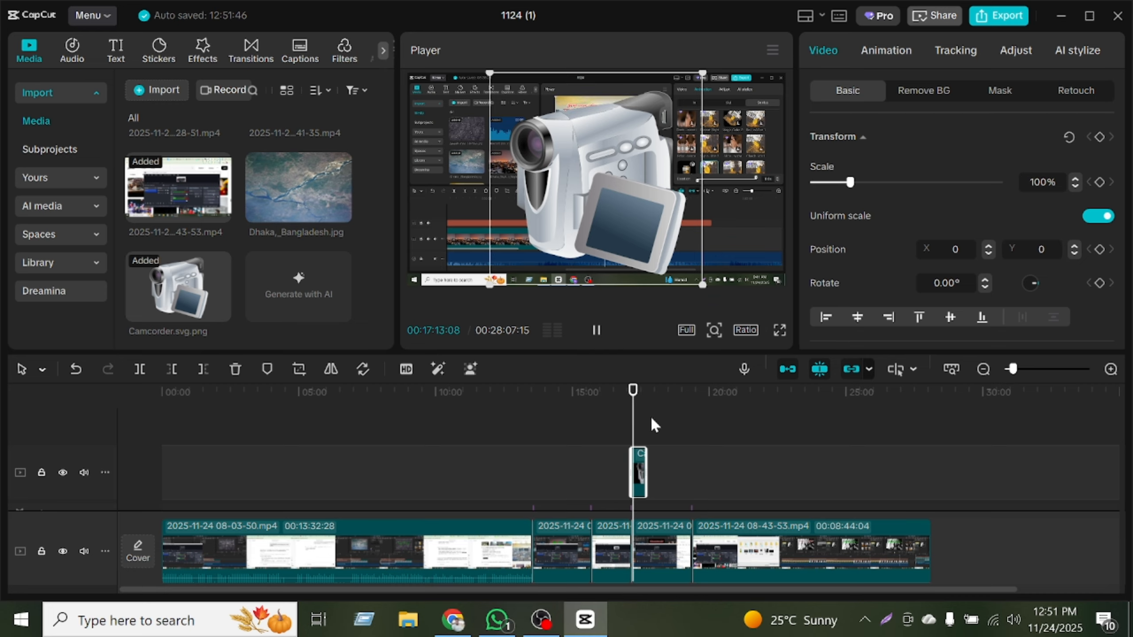
key(space)
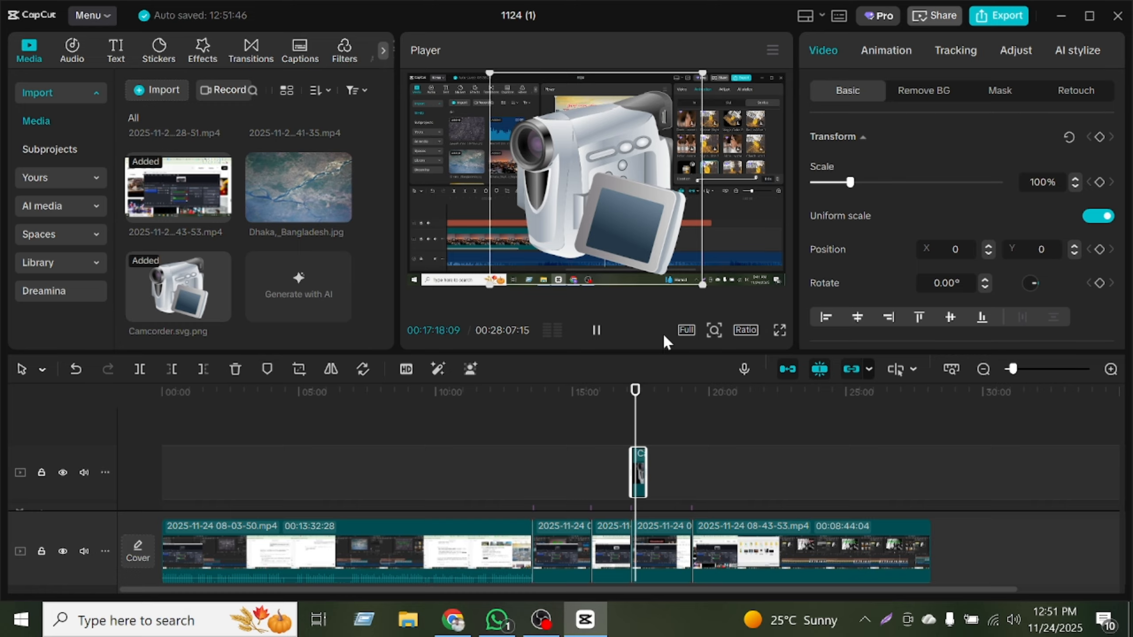
click(598, 334)
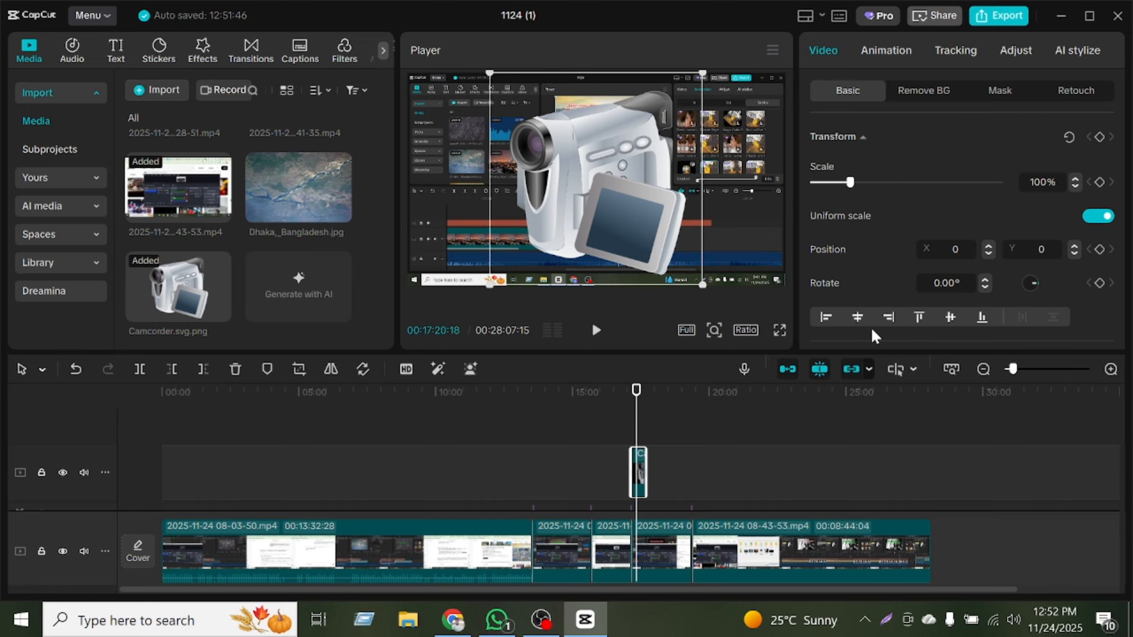
Step: Select all five clips on the main video track, raise their volume to 20 dB and play from the beginning
scroll(660, 428, down, 1)
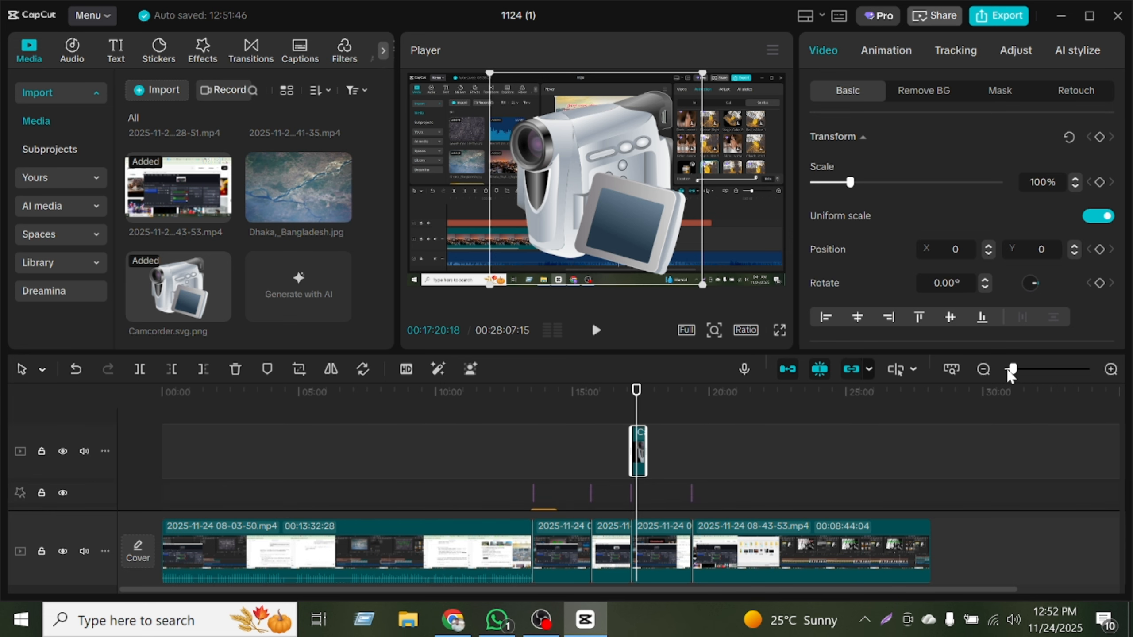
drag(1013, 372, 1004, 375)
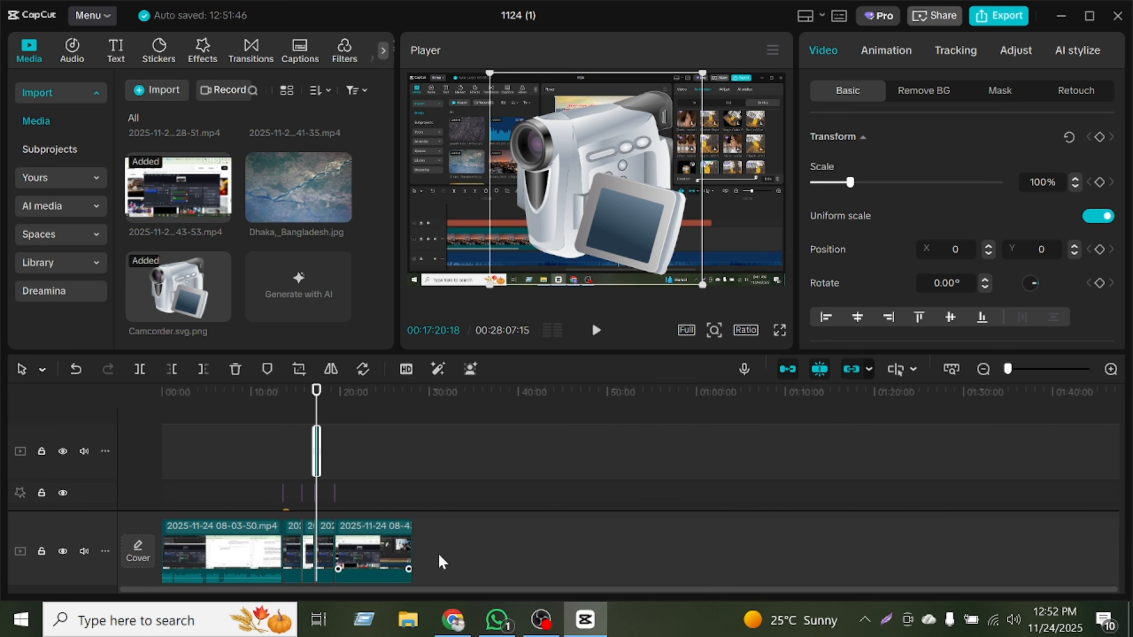
click(218, 496)
drag(370, 562, 431, 587)
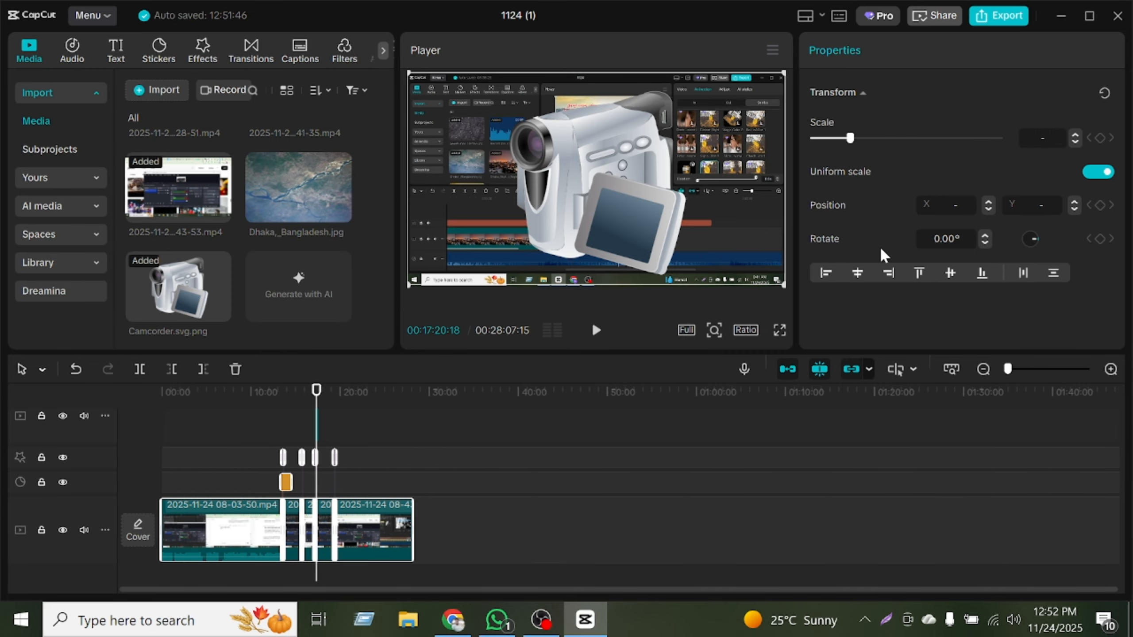
click(218, 545)
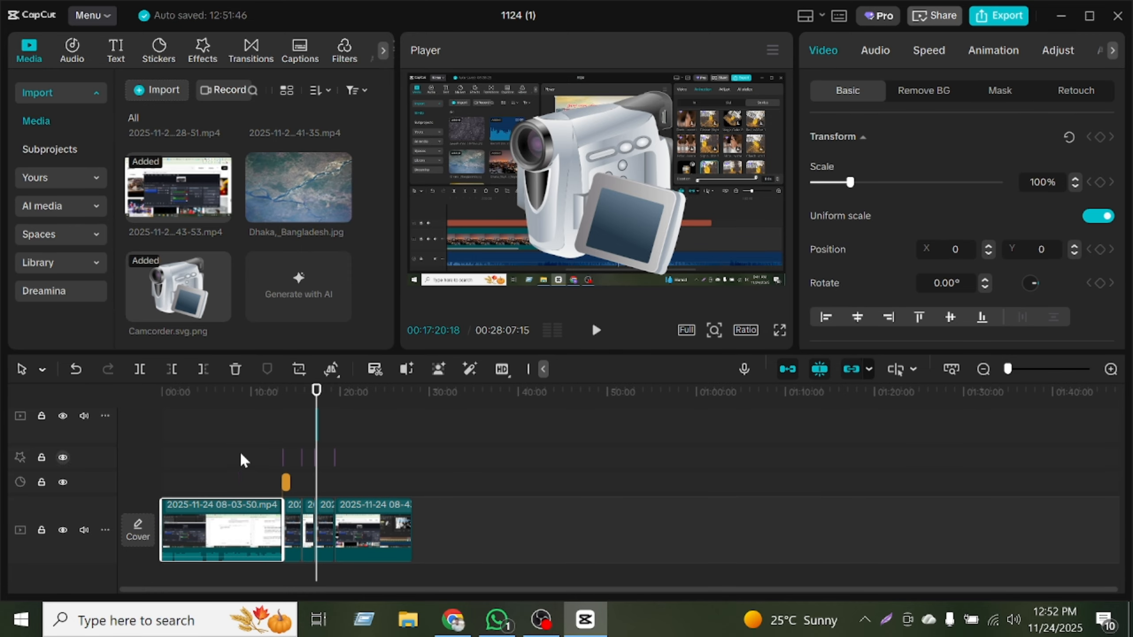
drag(164, 469, 424, 555)
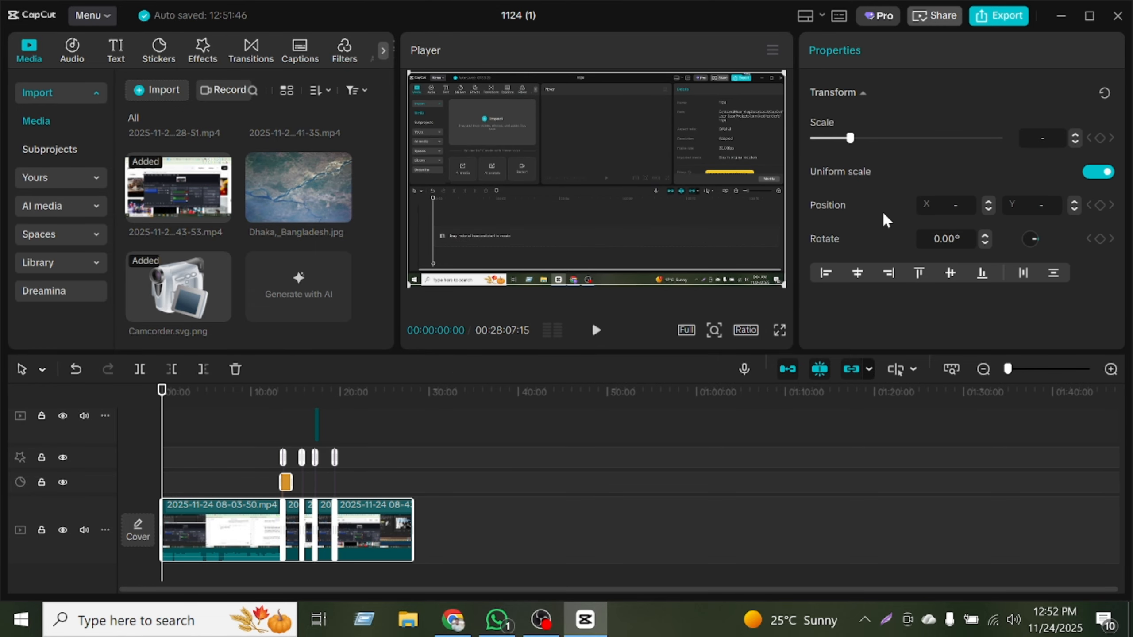
click(458, 543)
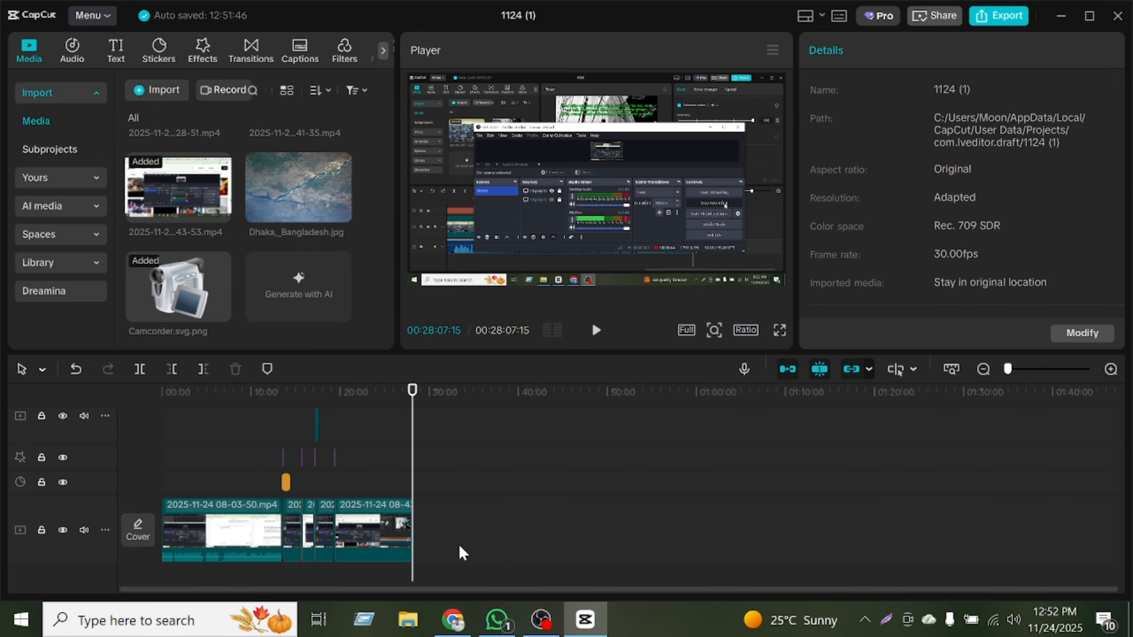
drag(468, 531, 194, 542)
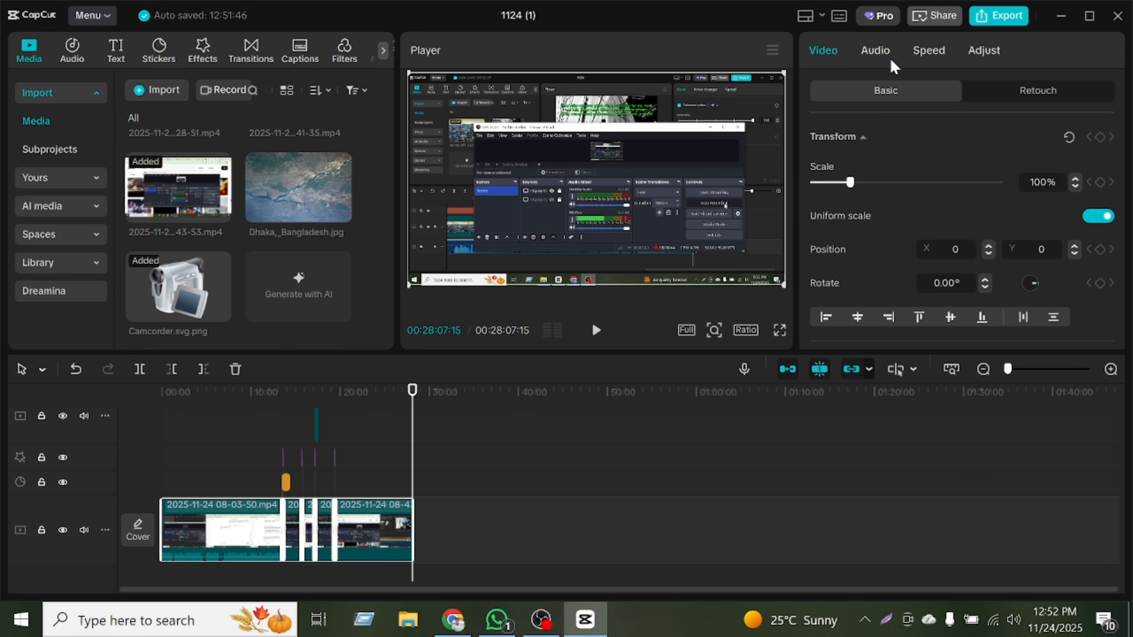
click(874, 50)
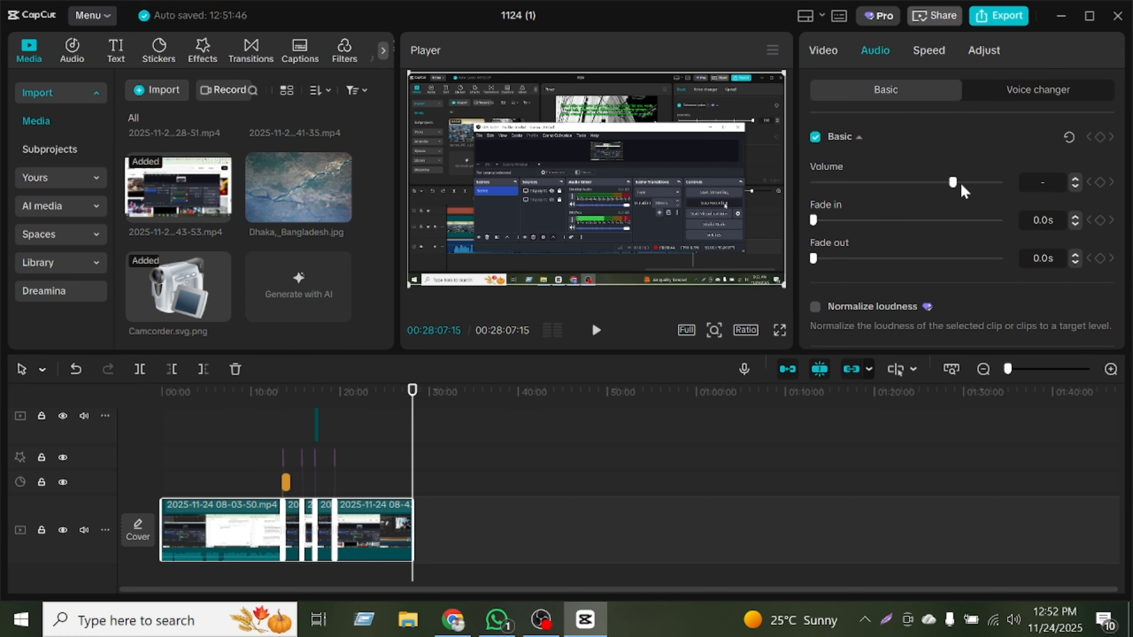
drag(959, 185, 999, 183)
click(596, 330)
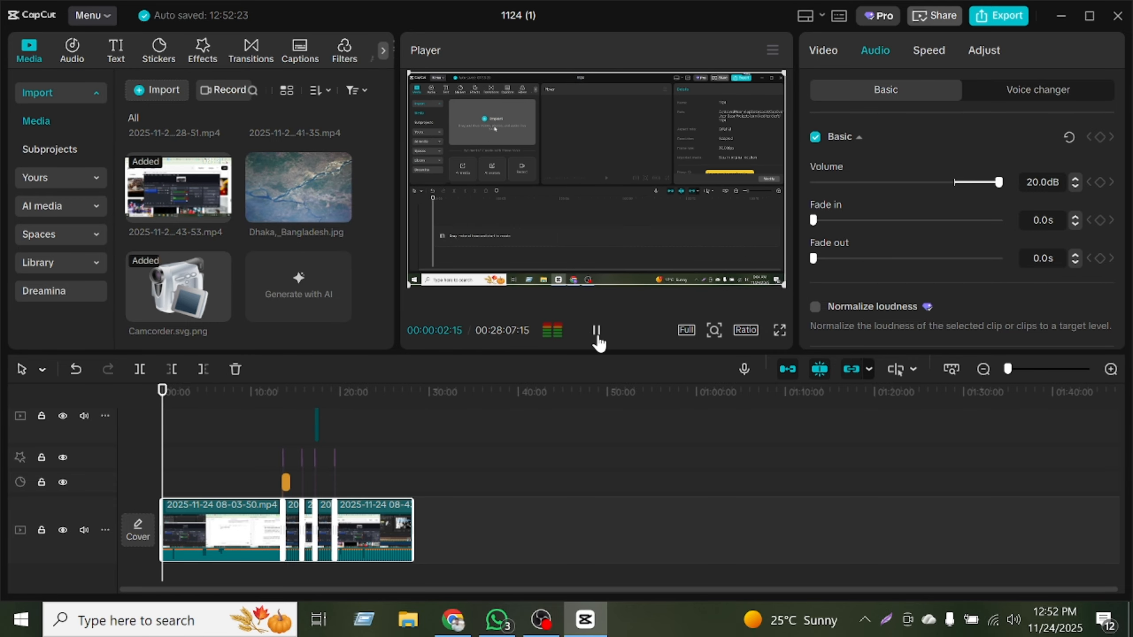
Step: Set the selected clips' volume to 18 dB and dismiss the chat notification
double_click(1042, 182)
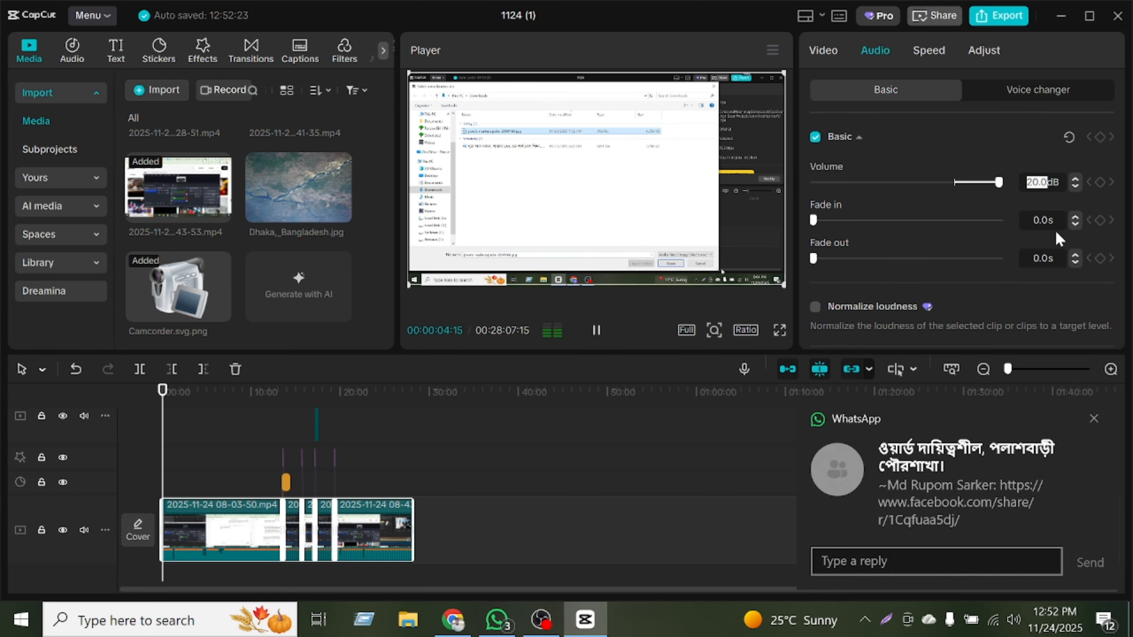
text(18)
key(Return)
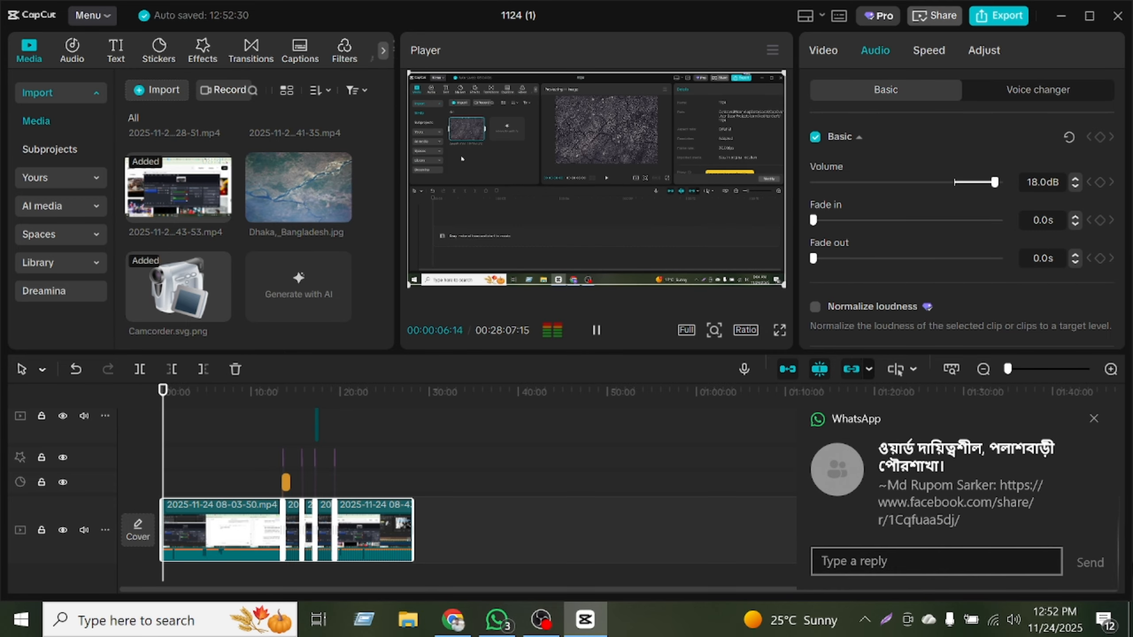
click(1094, 417)
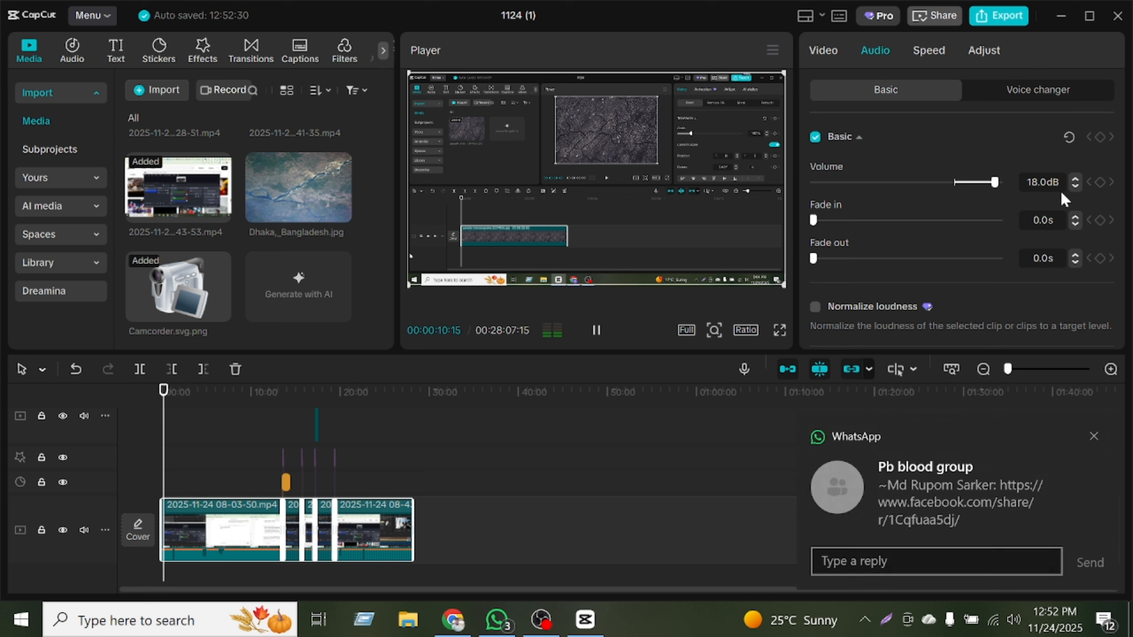
Step: Set the selected clips' volume to 17 dB while playback runs
click(1039, 181)
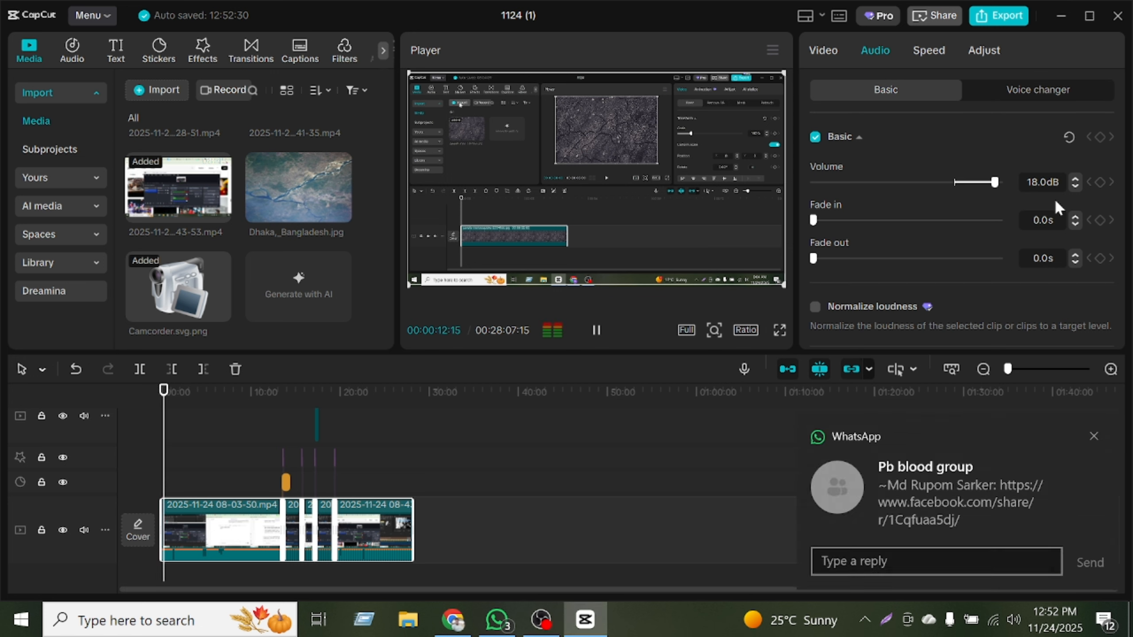
key(Delete)
key(Delete)
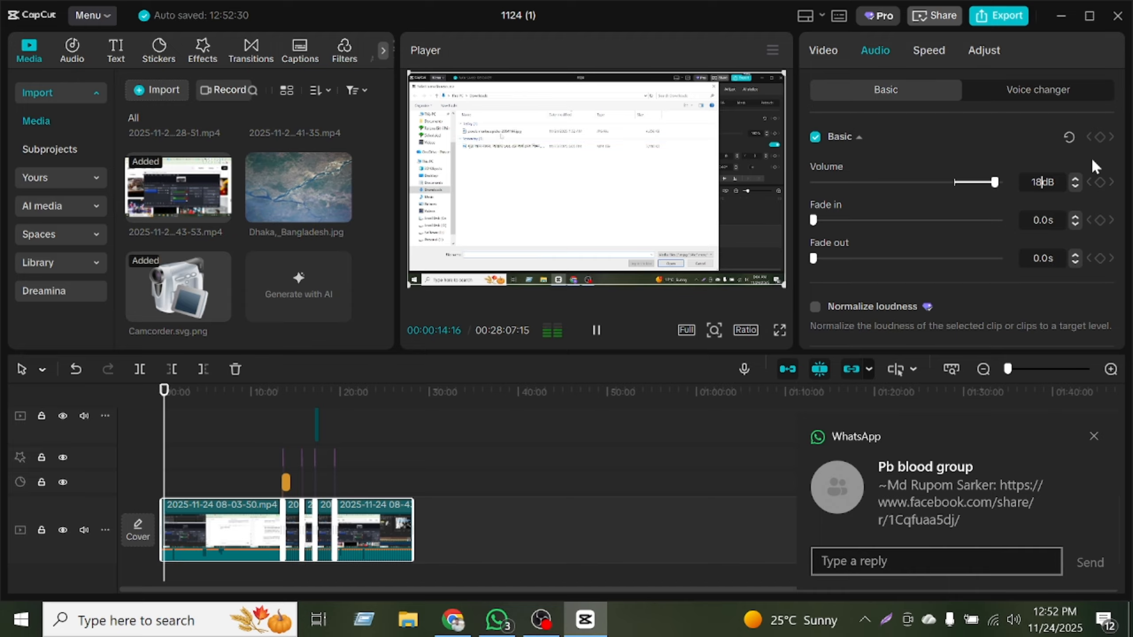
key(BackSpace)
text(7)
key(Return)
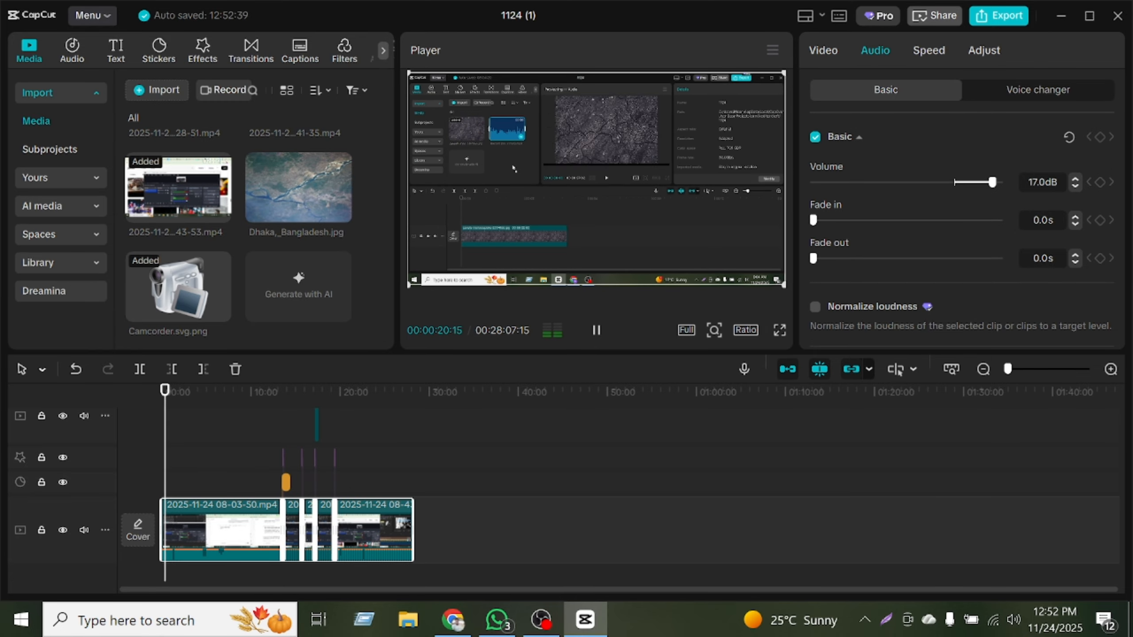
Step: Set the volume of all selected main-track clips back to 18 dB
text(0)
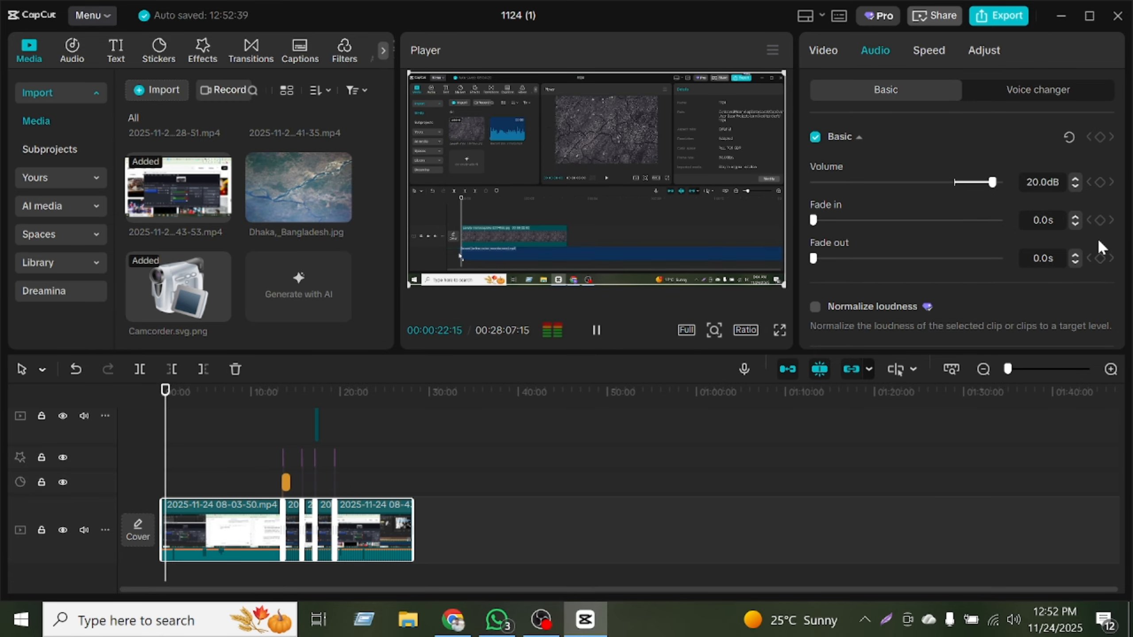
key(shift+Left)
key(shift+Left)
key(shift+Left)
key(shift+Left)
key(shift+Left)
key(shift+Left)
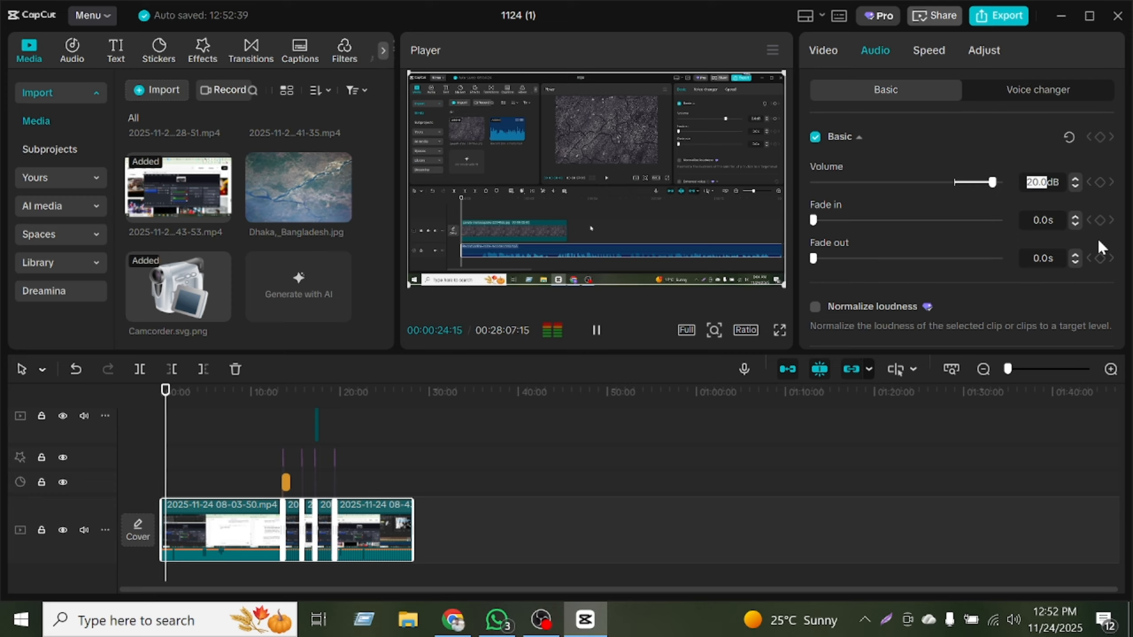
text(18)
key(Return)
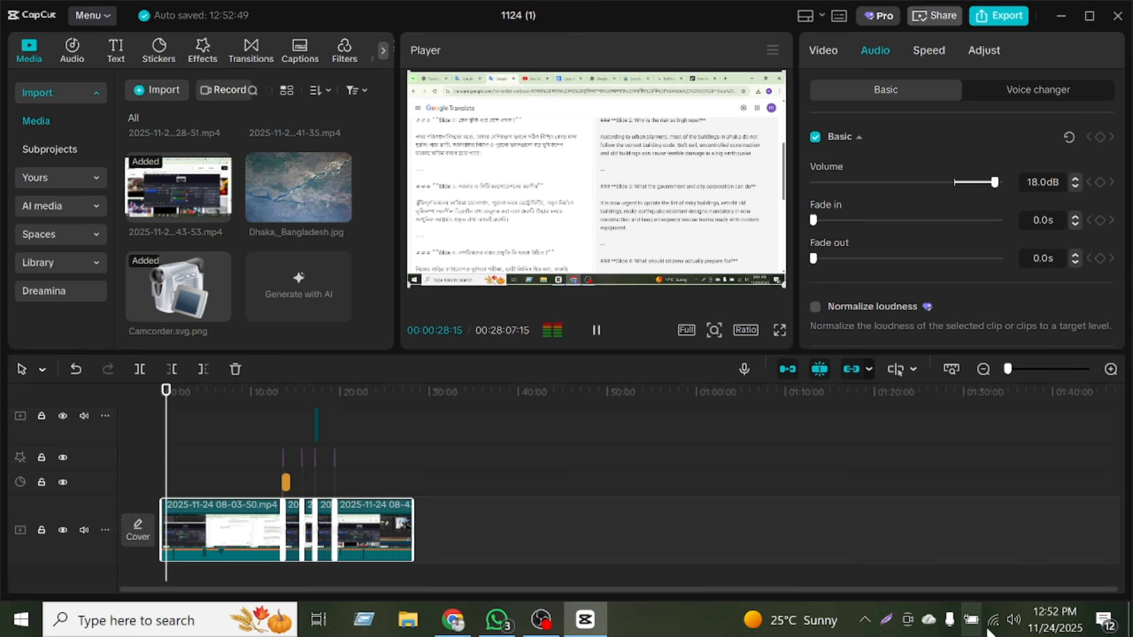
Step: Lower the computer's headphone volume and pause the video preview
click(1010, 627)
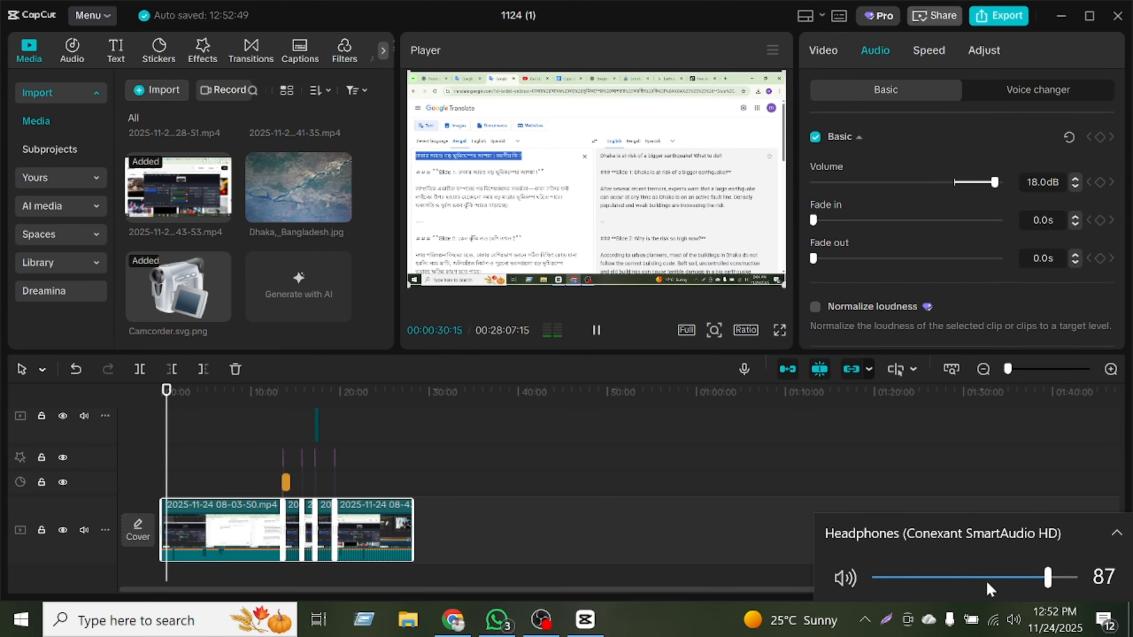
click(991, 579)
click(630, 587)
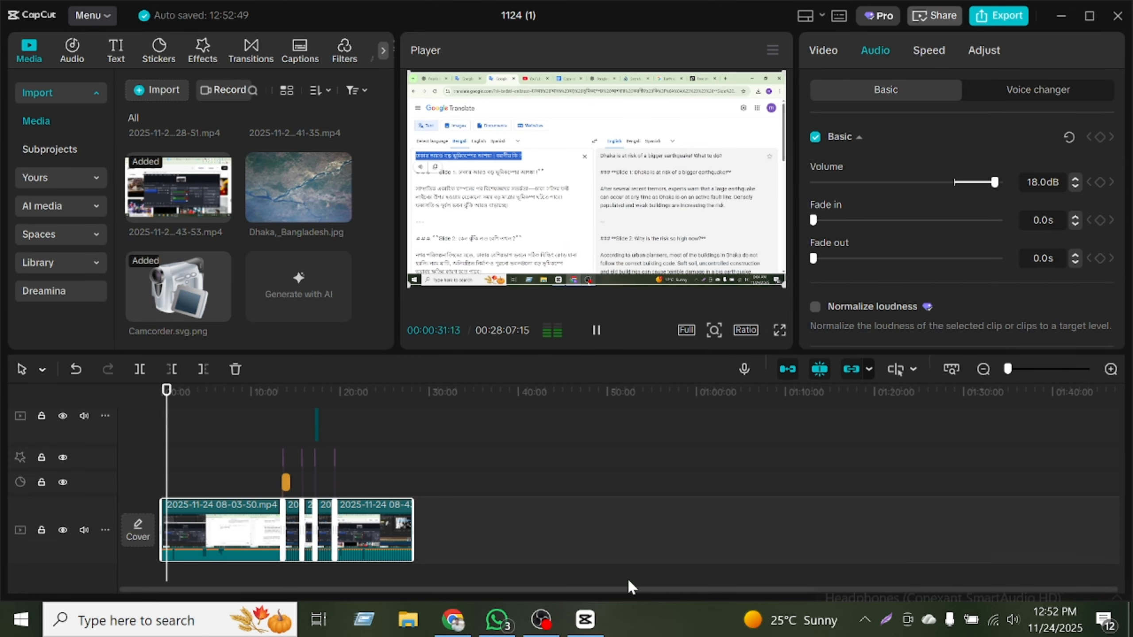
click(597, 331)
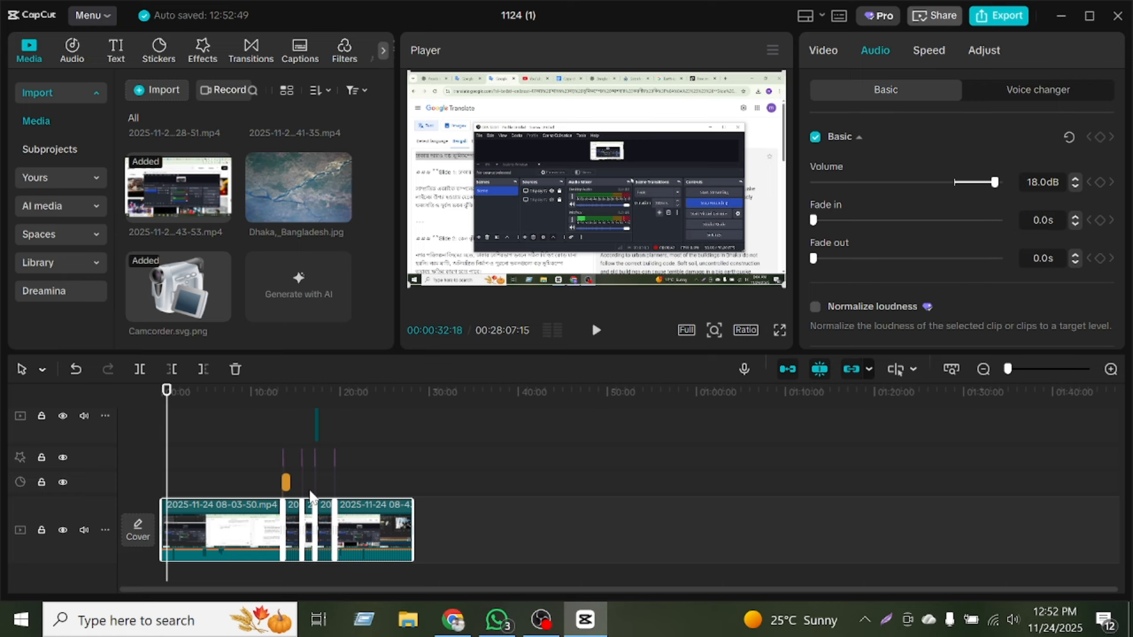
Step: Select the camcorder image clip on the overlay track and move the playhead to its start at 00:17:10:09
scroll(961, 298, down, 2)
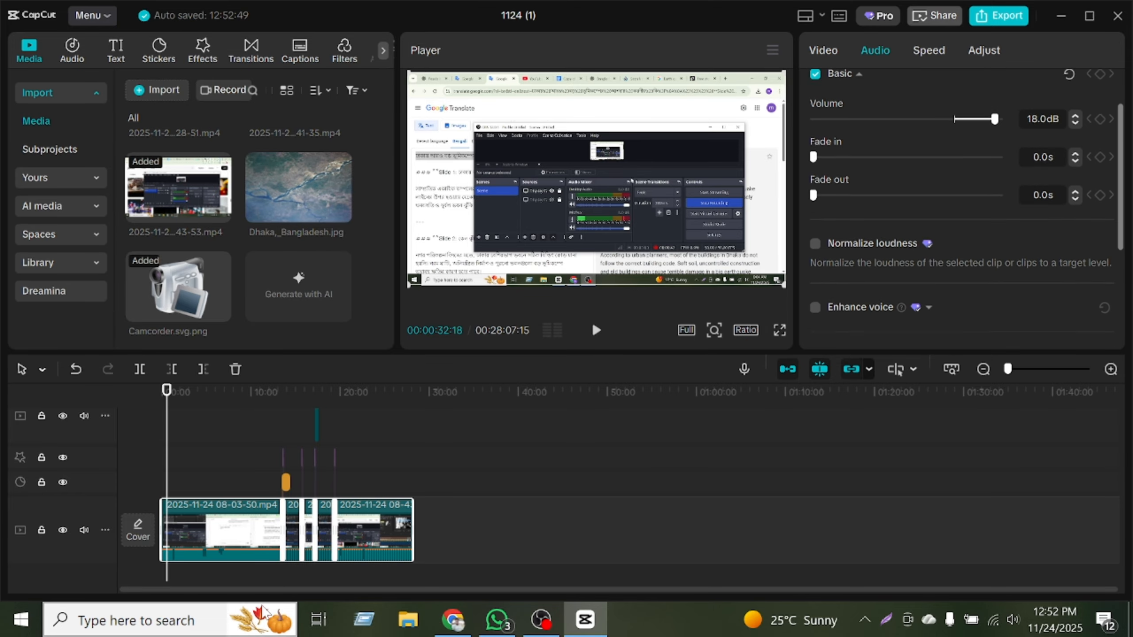
click(238, 532)
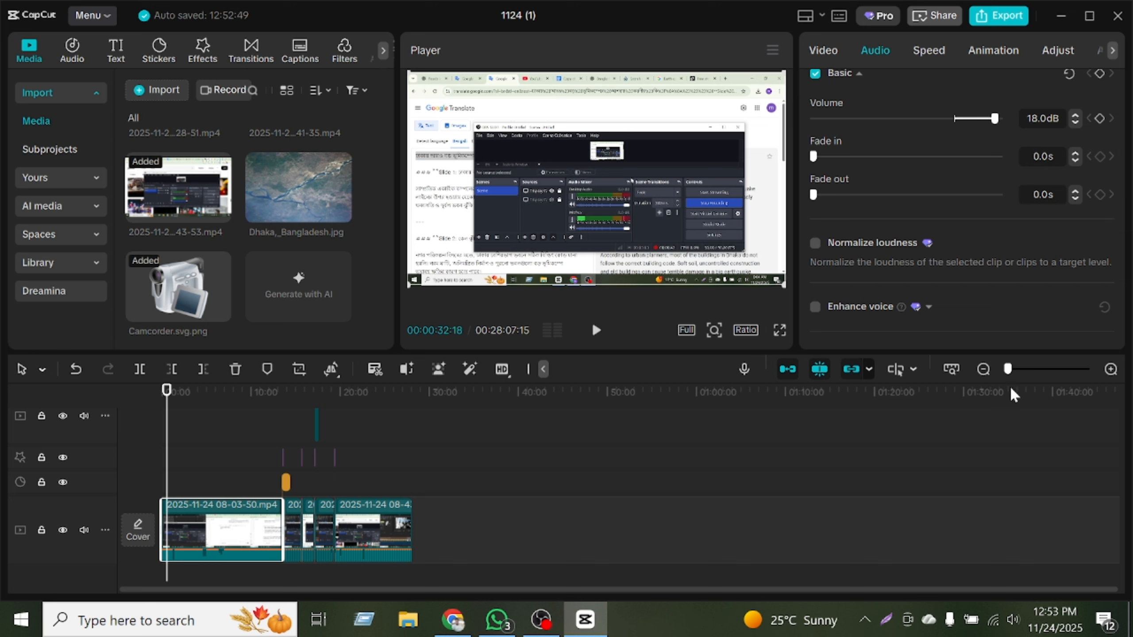
drag(1007, 374, 1011, 375)
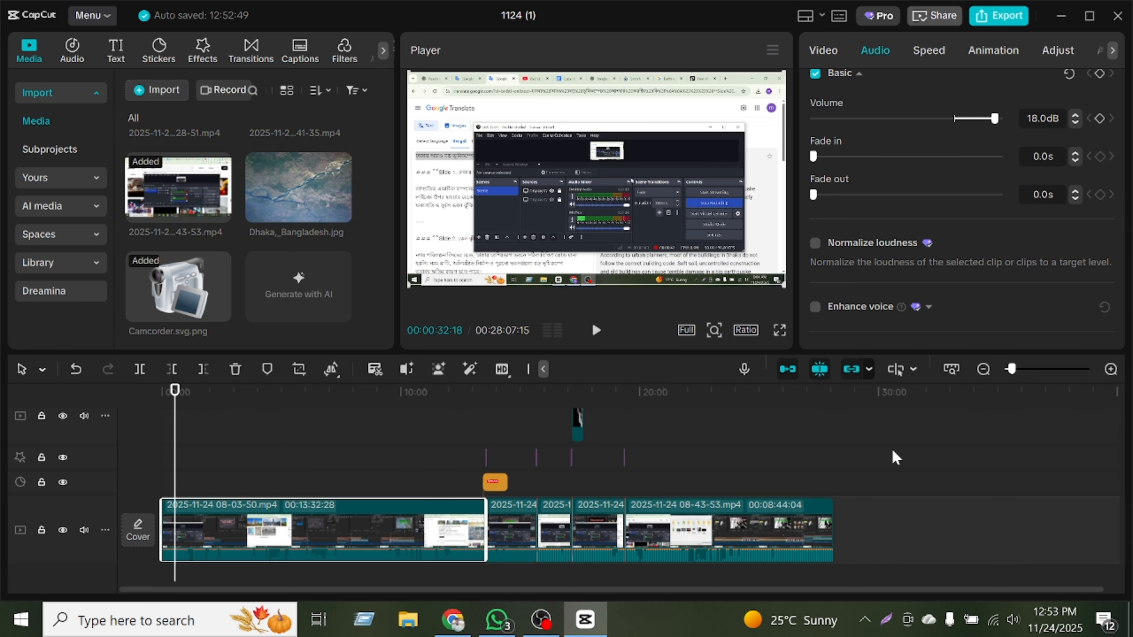
click(579, 424)
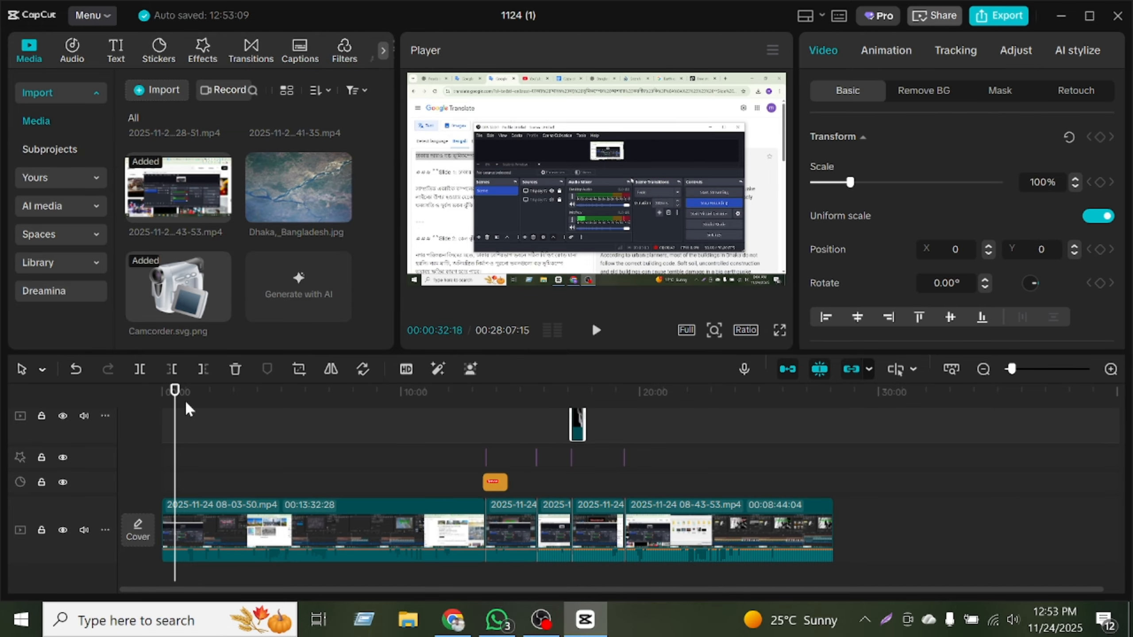
drag(175, 395, 578, 452)
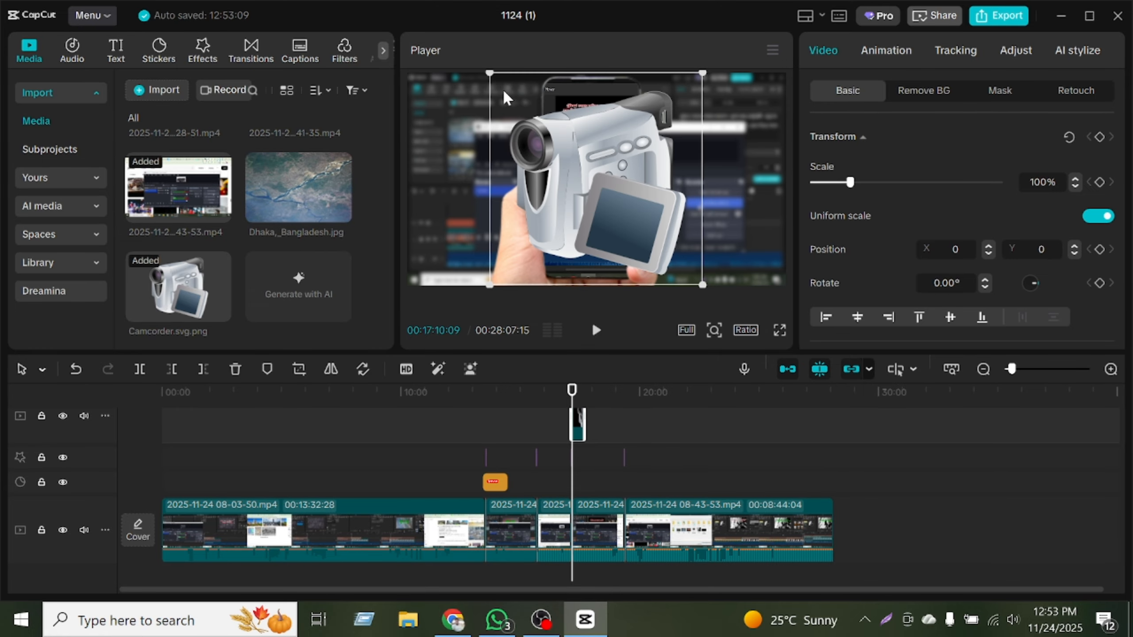
Step: Try enlarging the camcorder image to 185% scale in the preview and undo the resize
drag(490, 75, 315, 52)
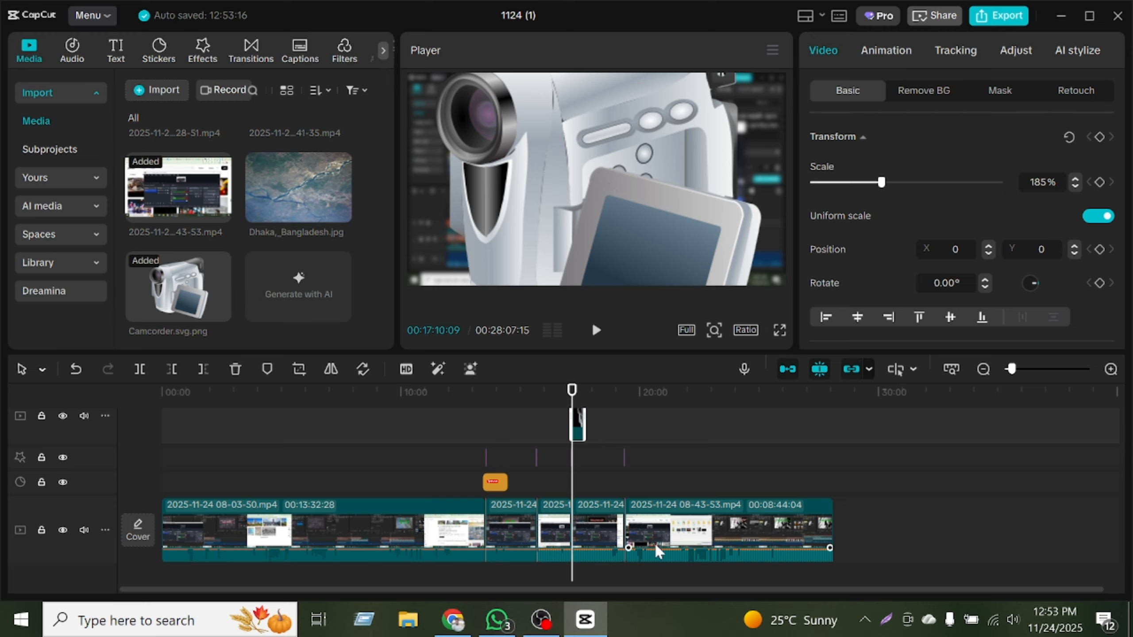
mouse_move(568, 400)
mouse_down()
mouse_move(584, 401)
mouse_move(572, 393)
mouse_up()
key(ctrl+z)
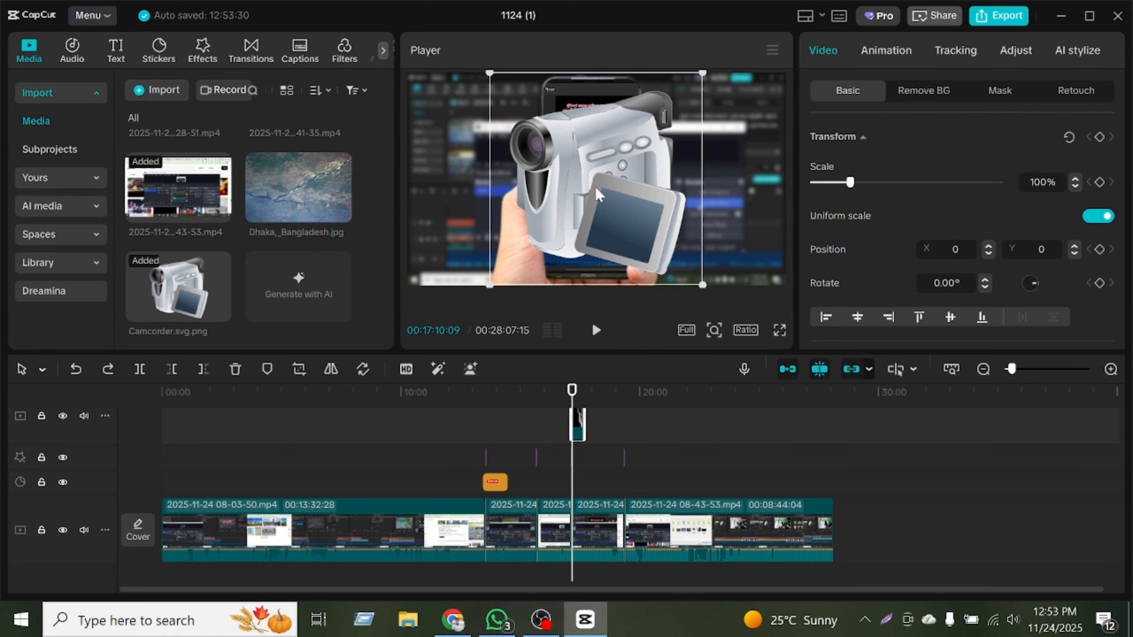
Step: Scale the camcorder image to 126% in the preview and centre it at position X 0, Y 0
drag(589, 190, 536, 192)
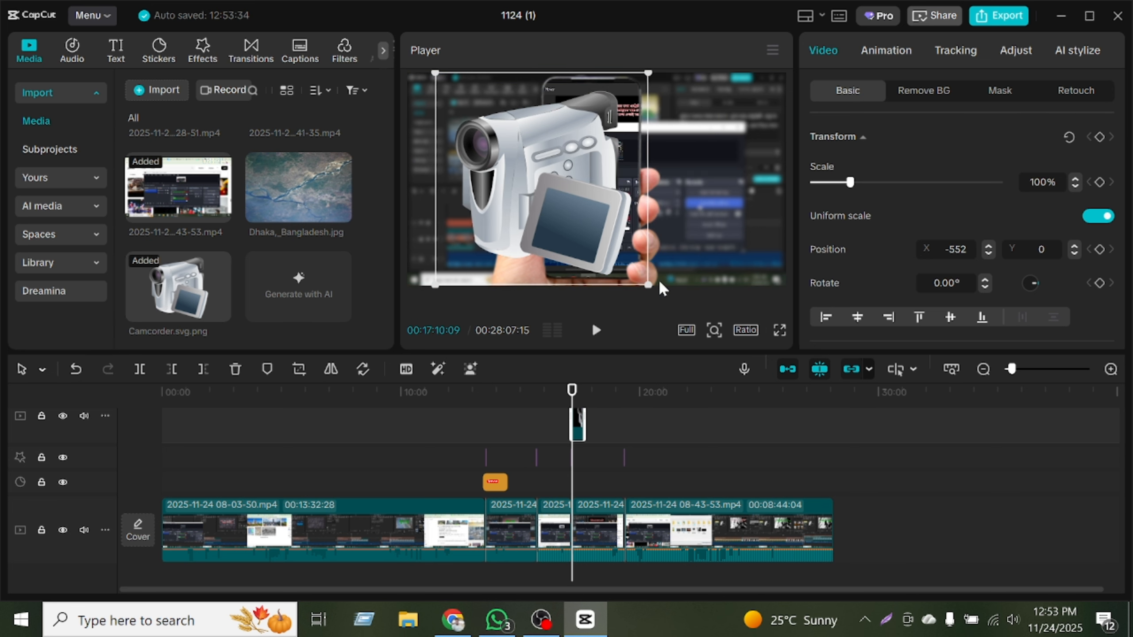
drag(653, 284, 690, 294)
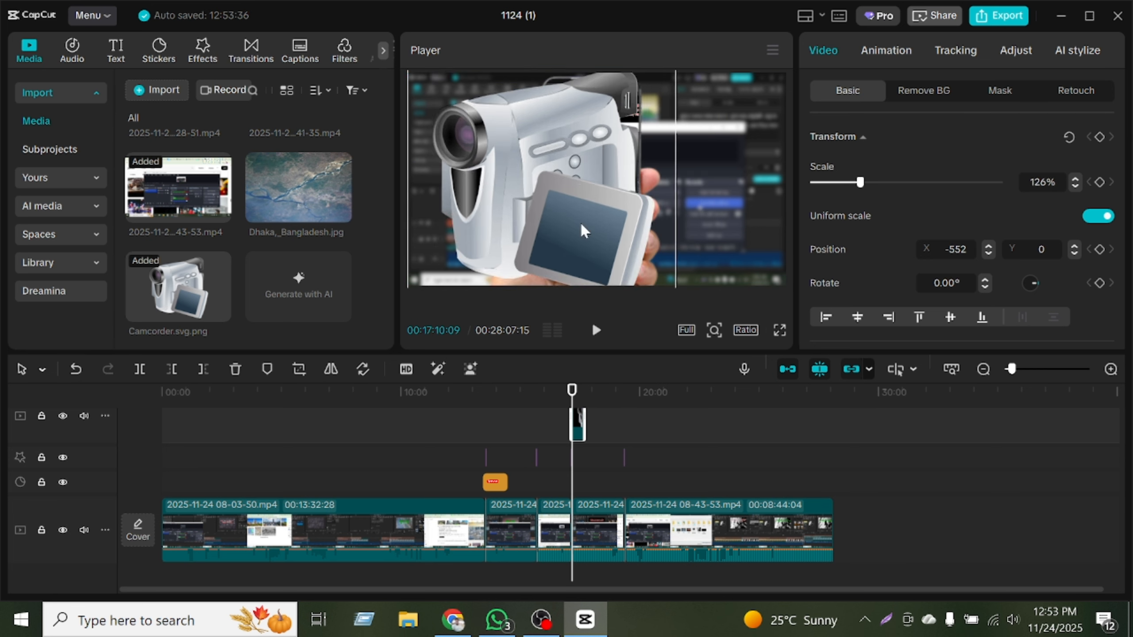
drag(635, 223, 654, 223)
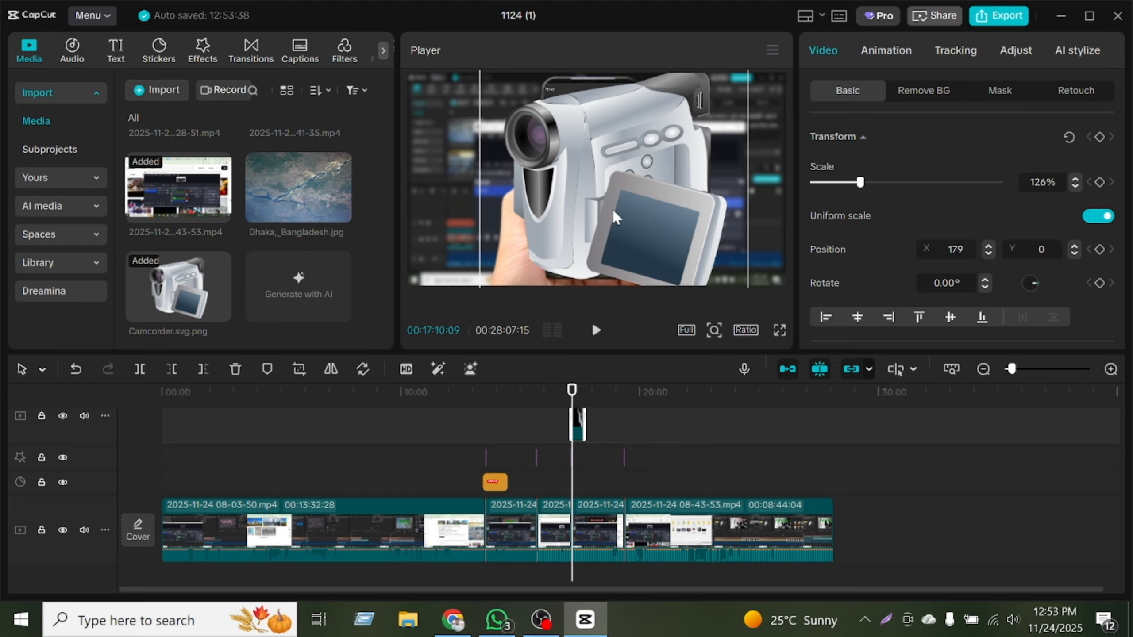
drag(614, 213, 584, 210)
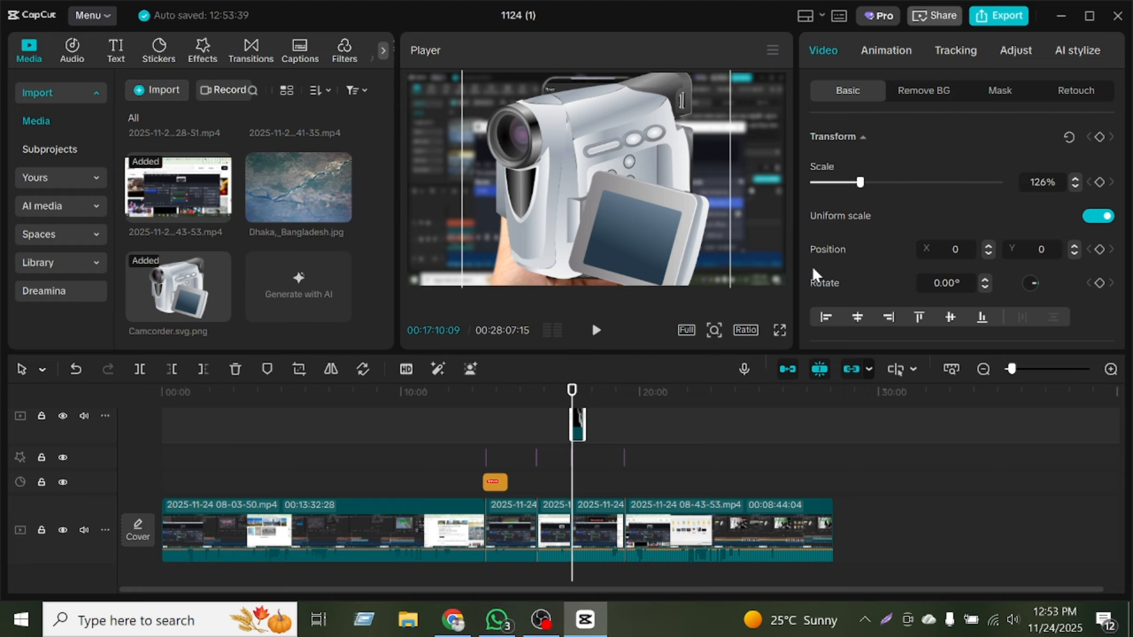
Step: Apply the Sway Out combo animation to the camcorder image clip on the overlay track and preview it
click(756, 235)
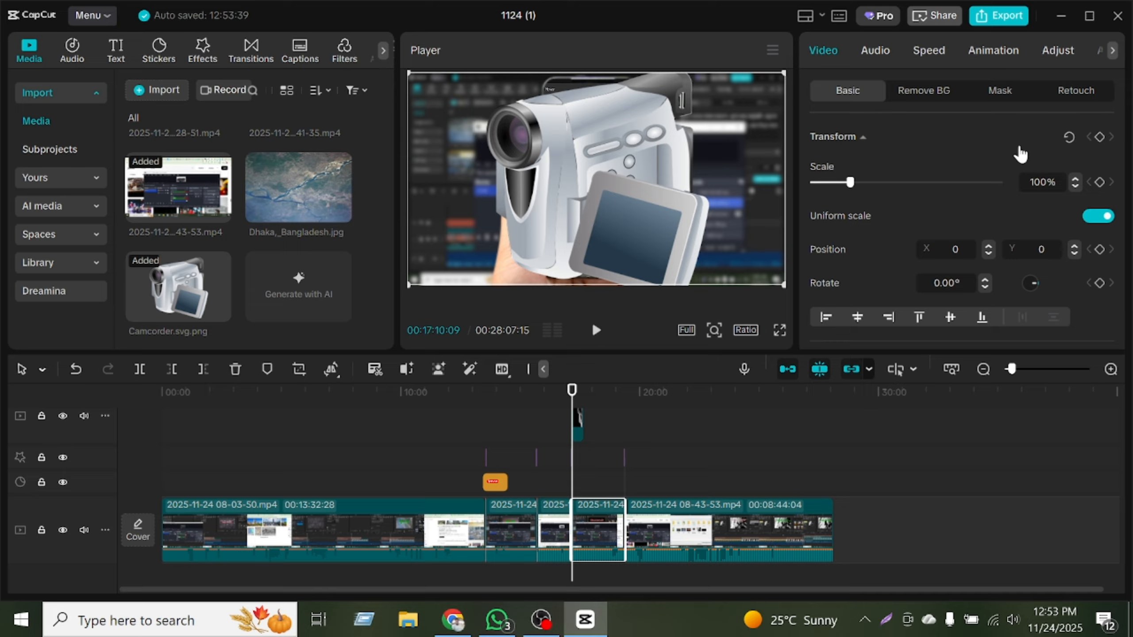
click(1006, 50)
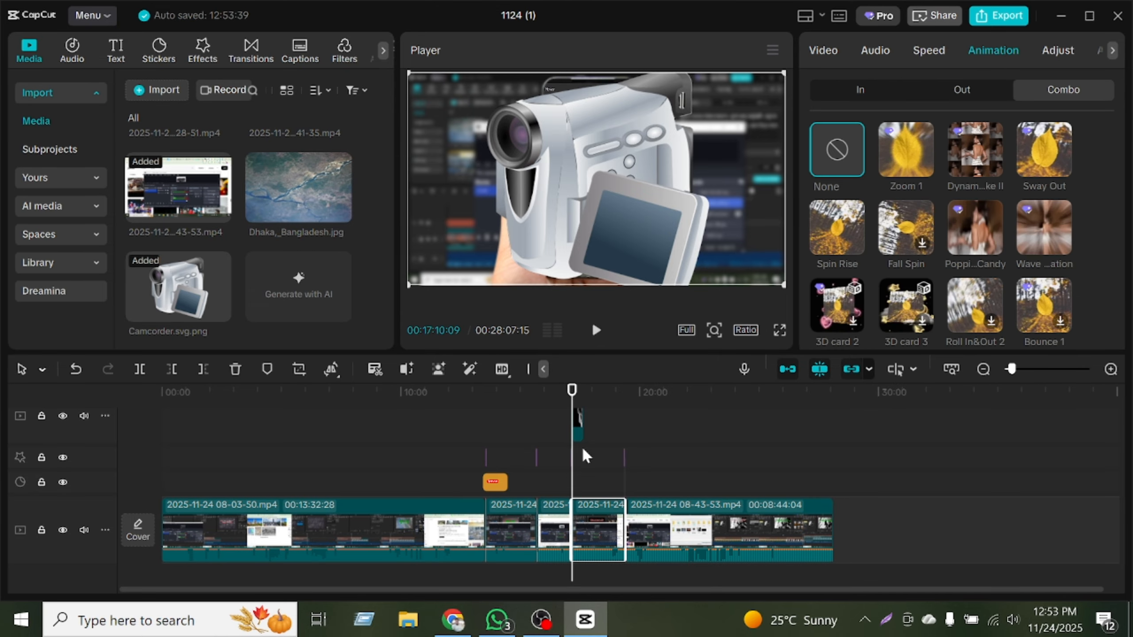
click(579, 432)
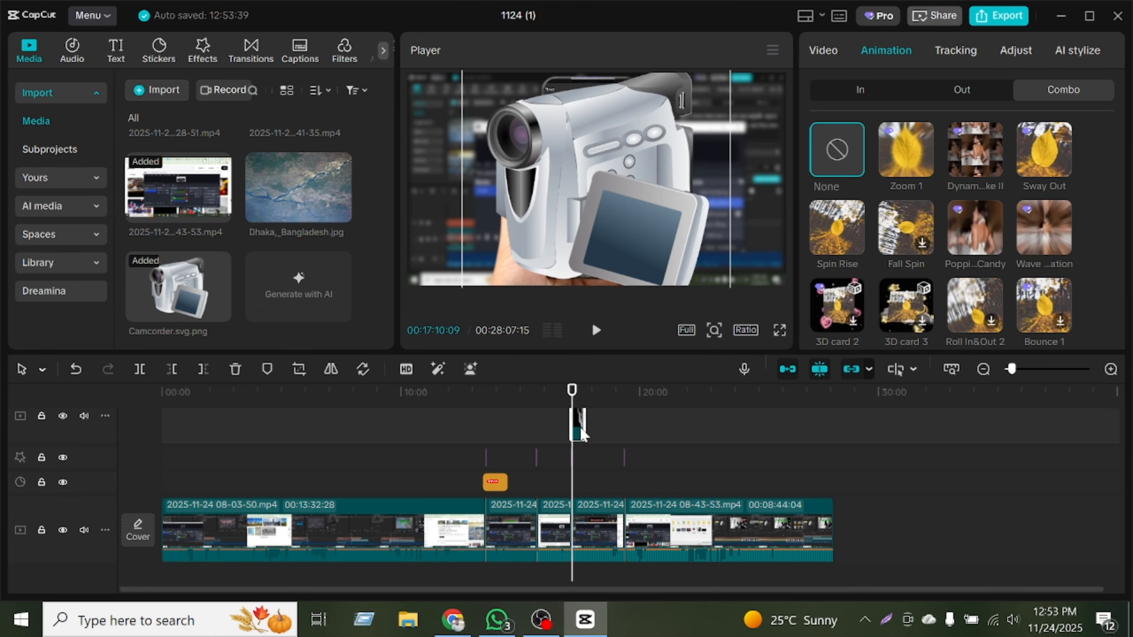
click(1046, 158)
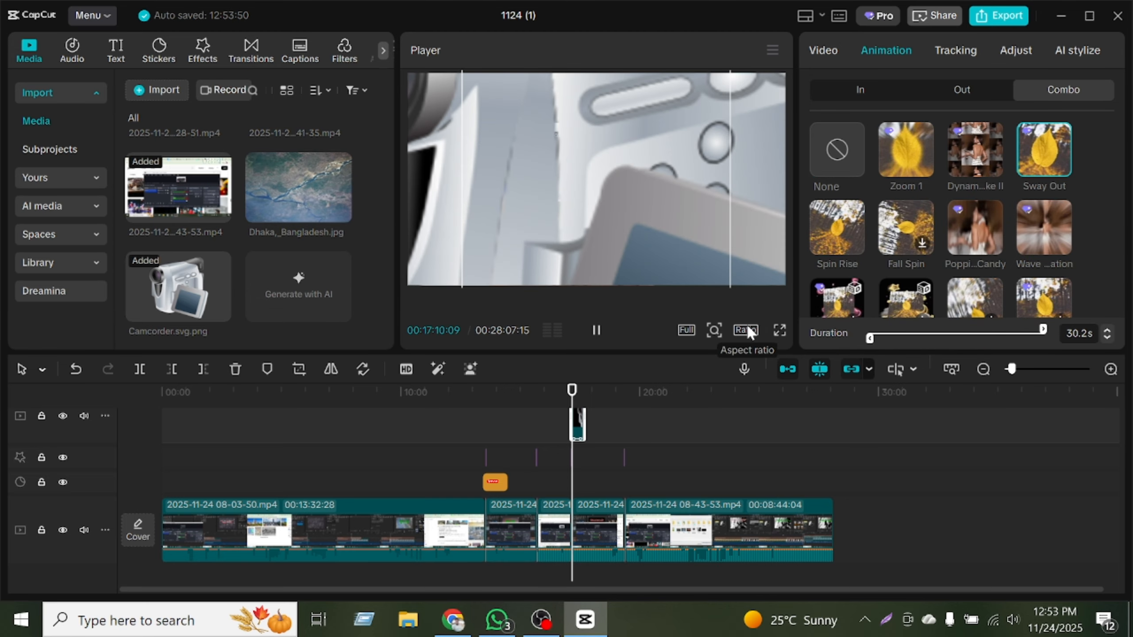
click(597, 336)
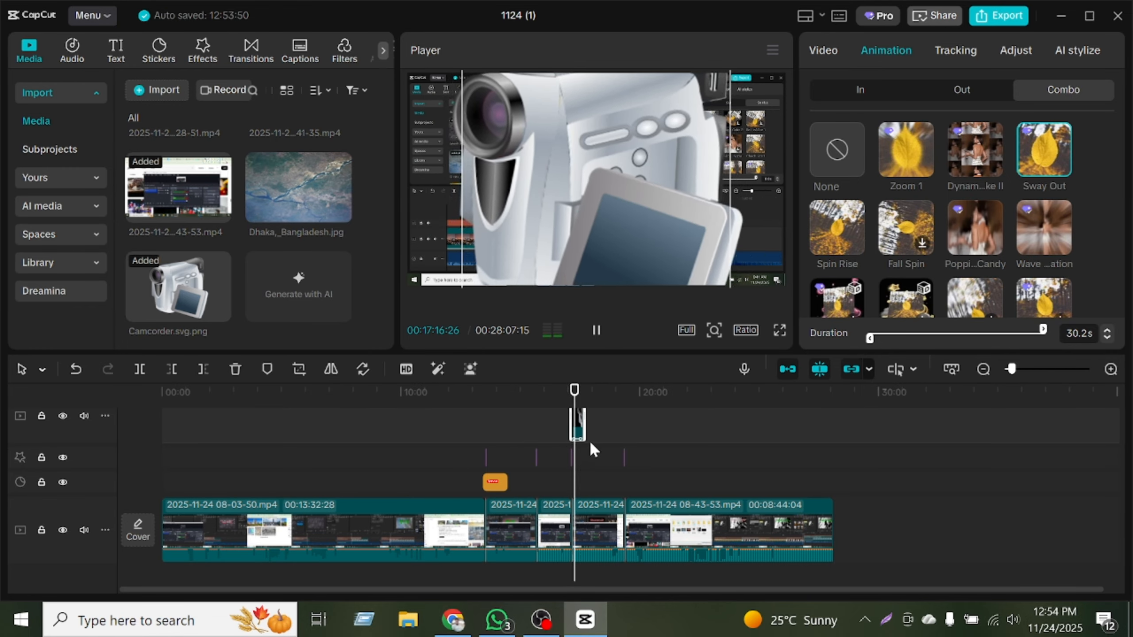
Step: Trim the end of the camcorder image clip so it lasts 8.2 s and play back the animated section
drag(583, 419, 575, 432)
click(596, 331)
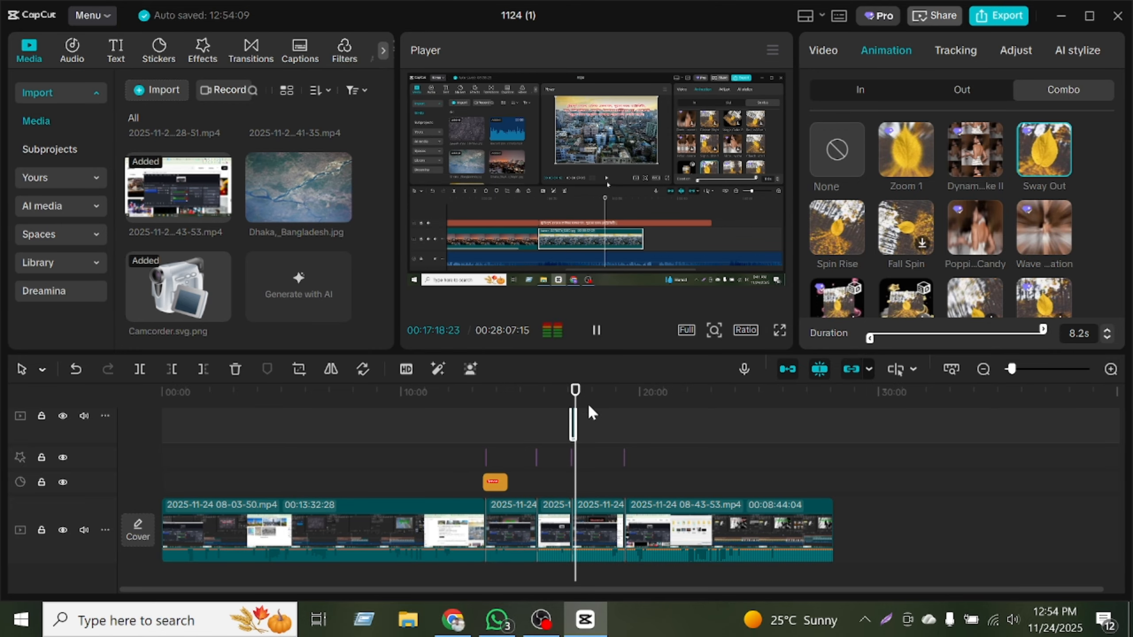
click(572, 394)
click(565, 391)
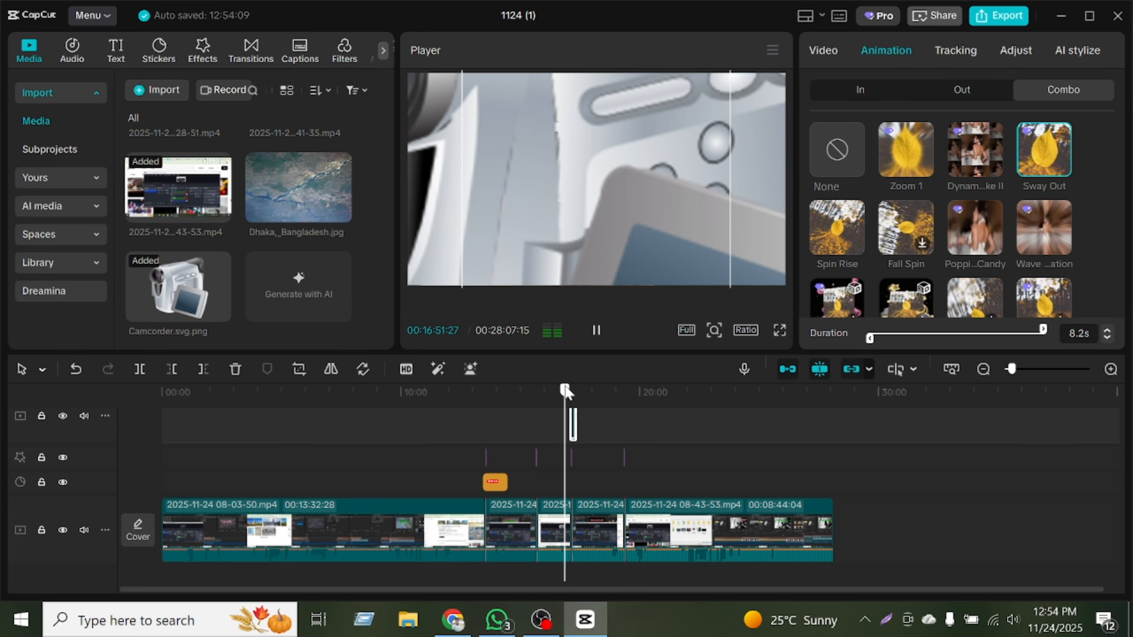
click(596, 332)
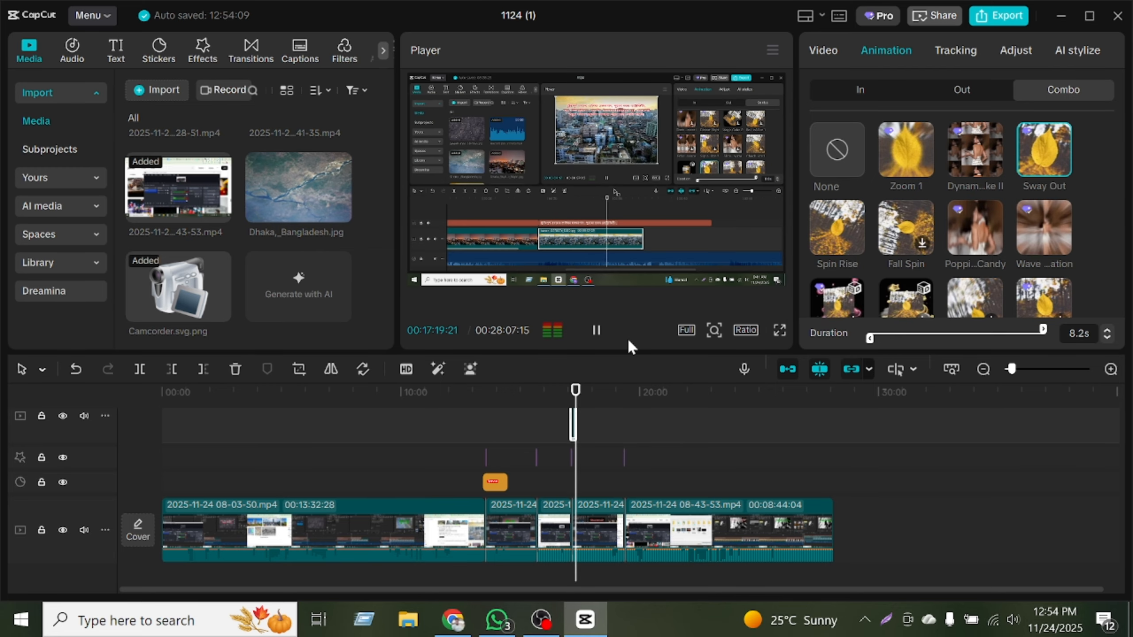
click(598, 332)
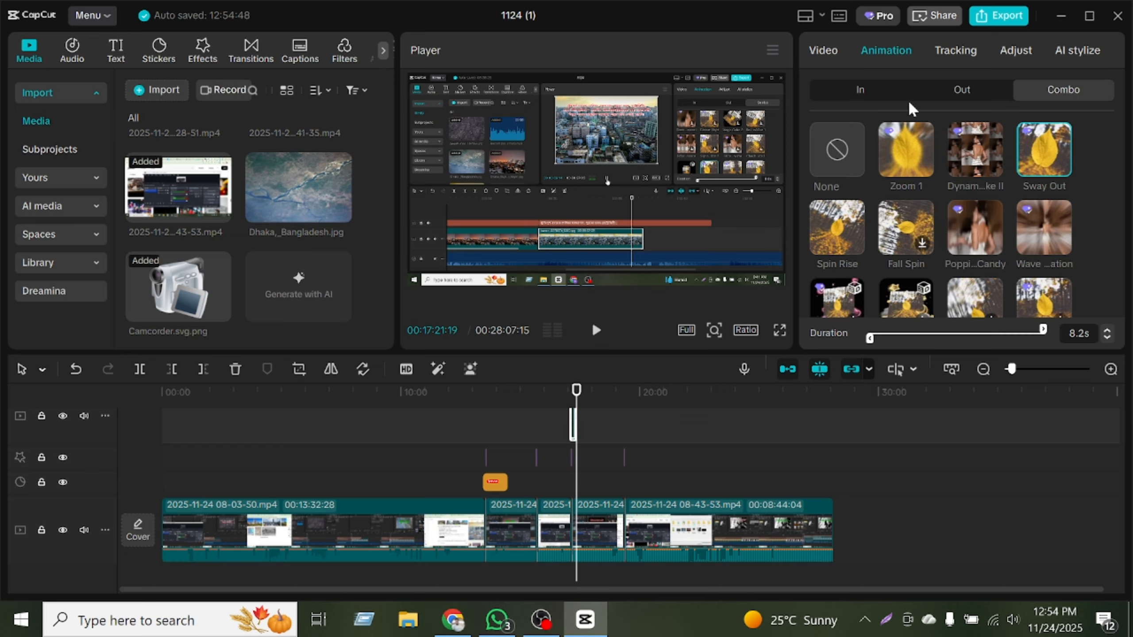
Step: Try several combo animations on the camcorder image, including Zoom 1 and Fall Spin, and apply Spin Rise
click(912, 153)
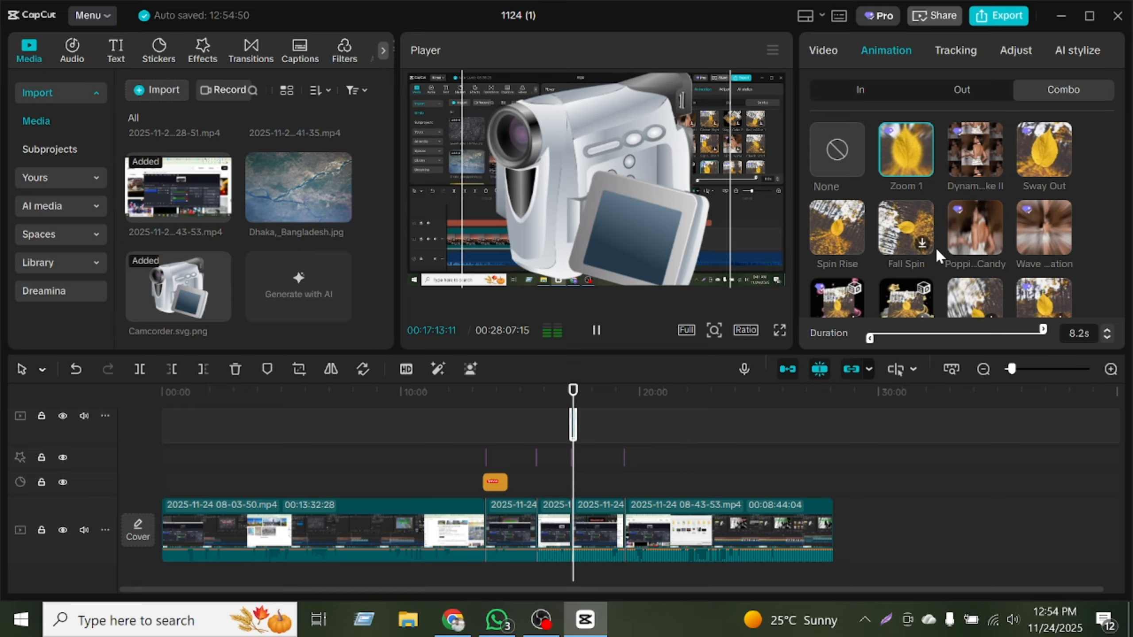
click(981, 171)
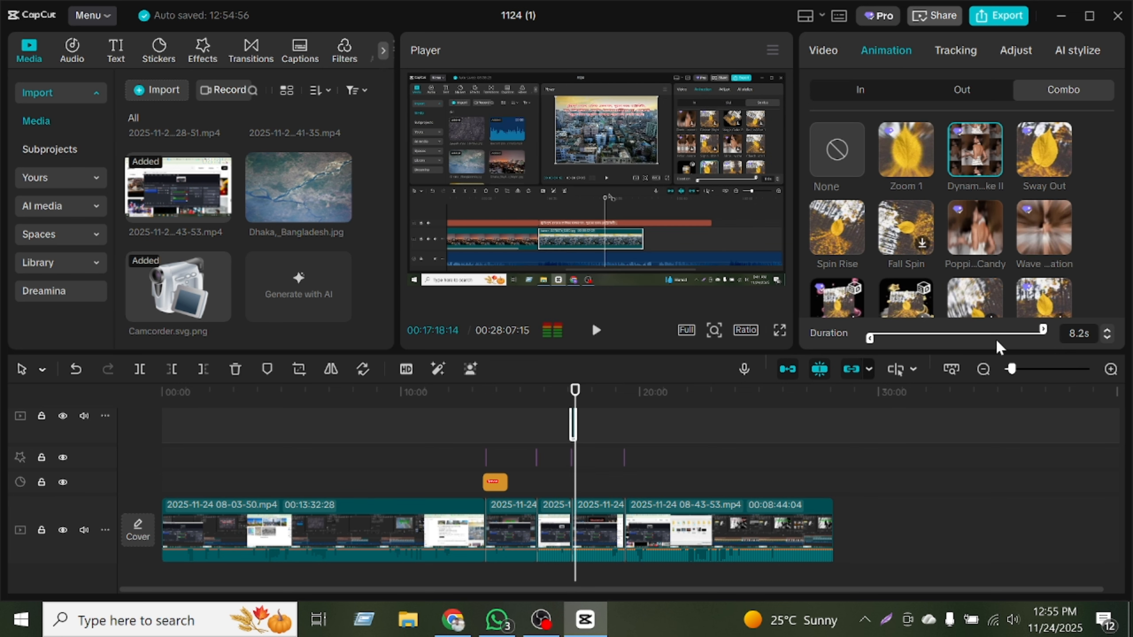
click(916, 219)
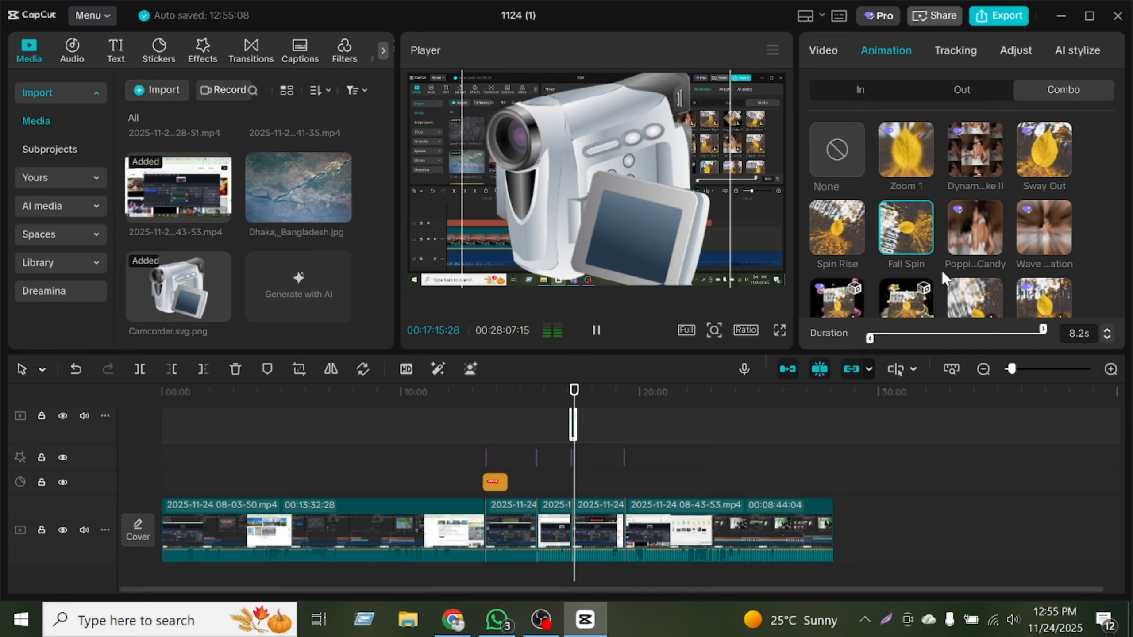
click(1044, 228)
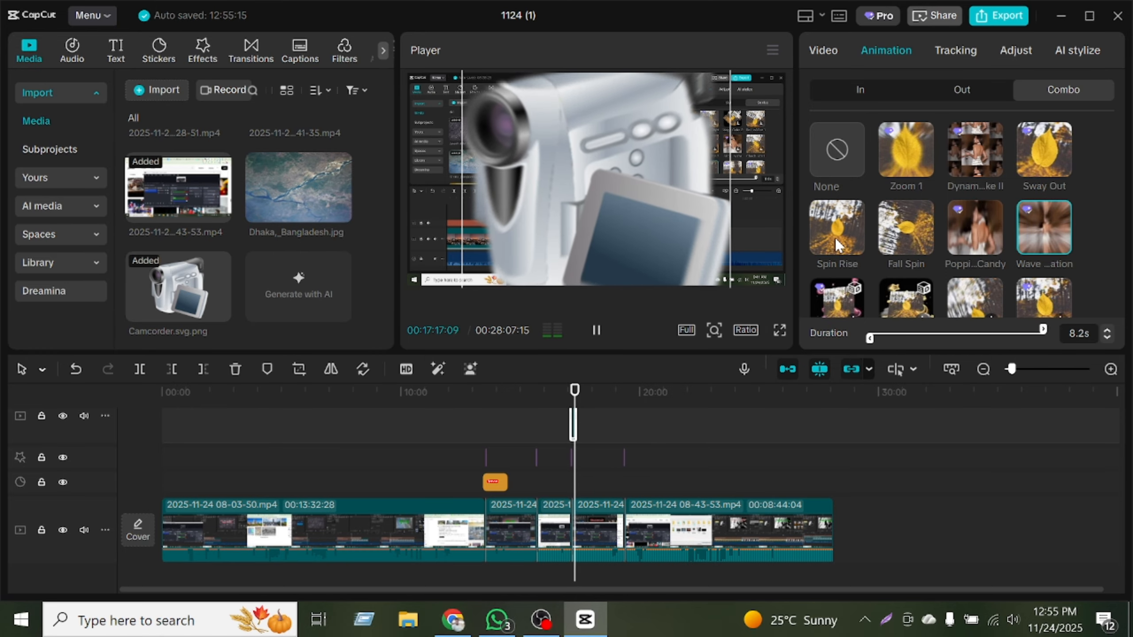
key(space)
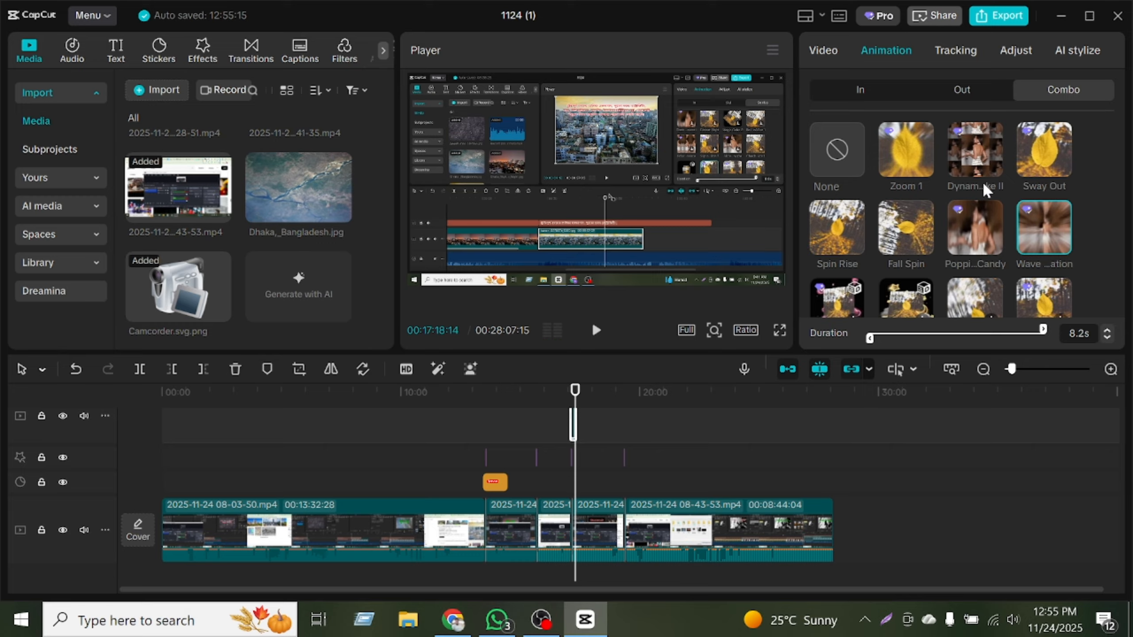
click(844, 232)
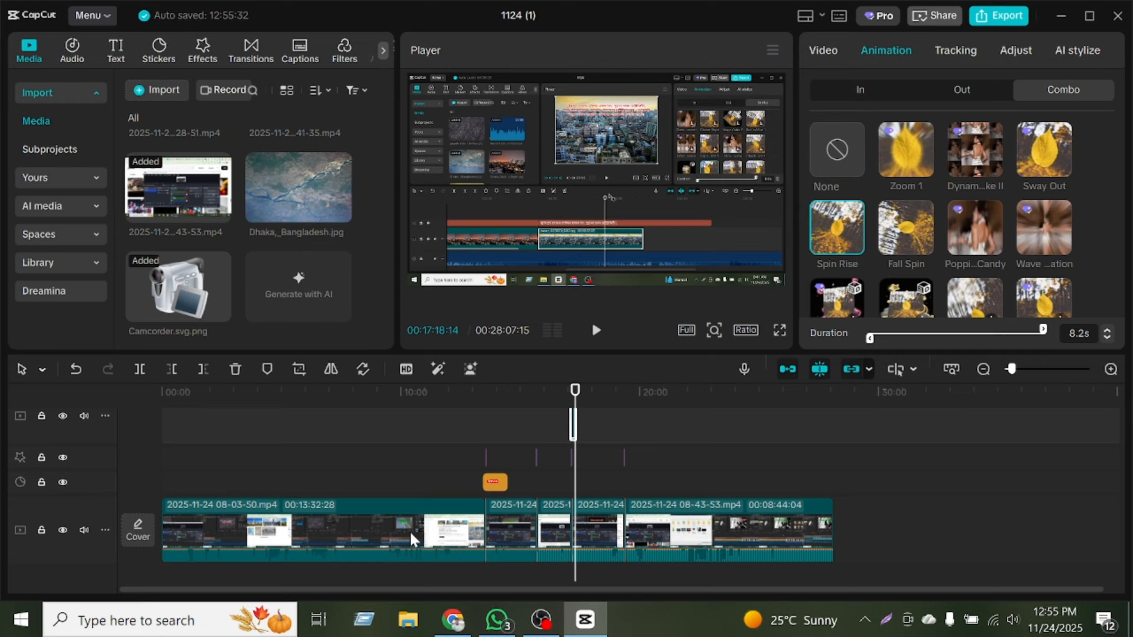
Step: Enable Enhance voice at intensity 100 for all five recordings on the main track
drag(214, 485, 809, 556)
click(894, 521)
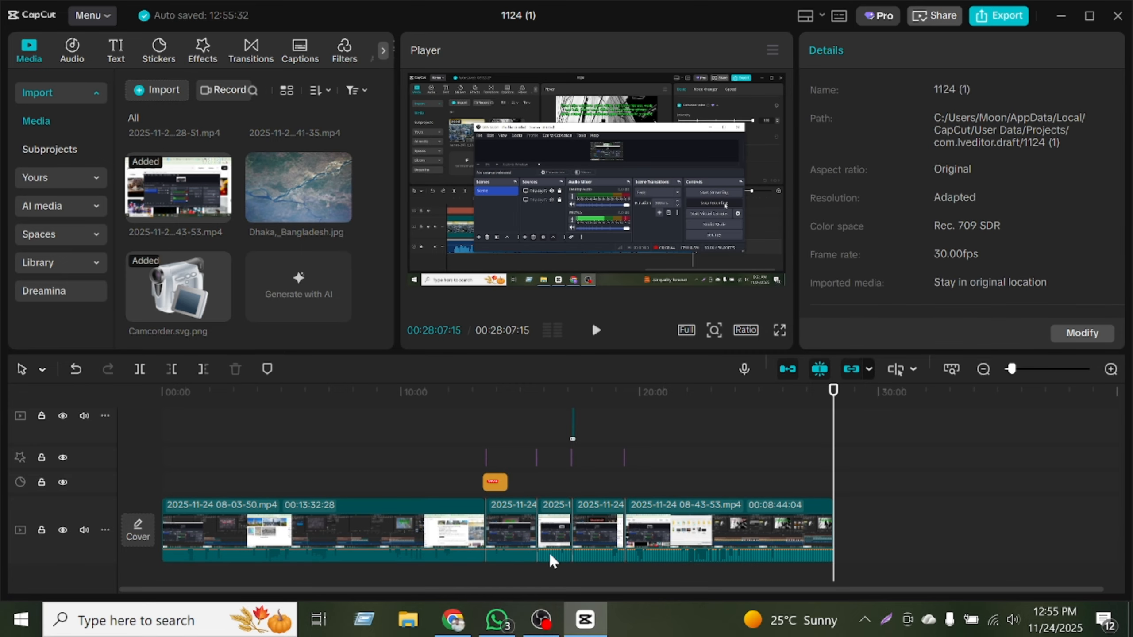
click(549, 551)
click(298, 524)
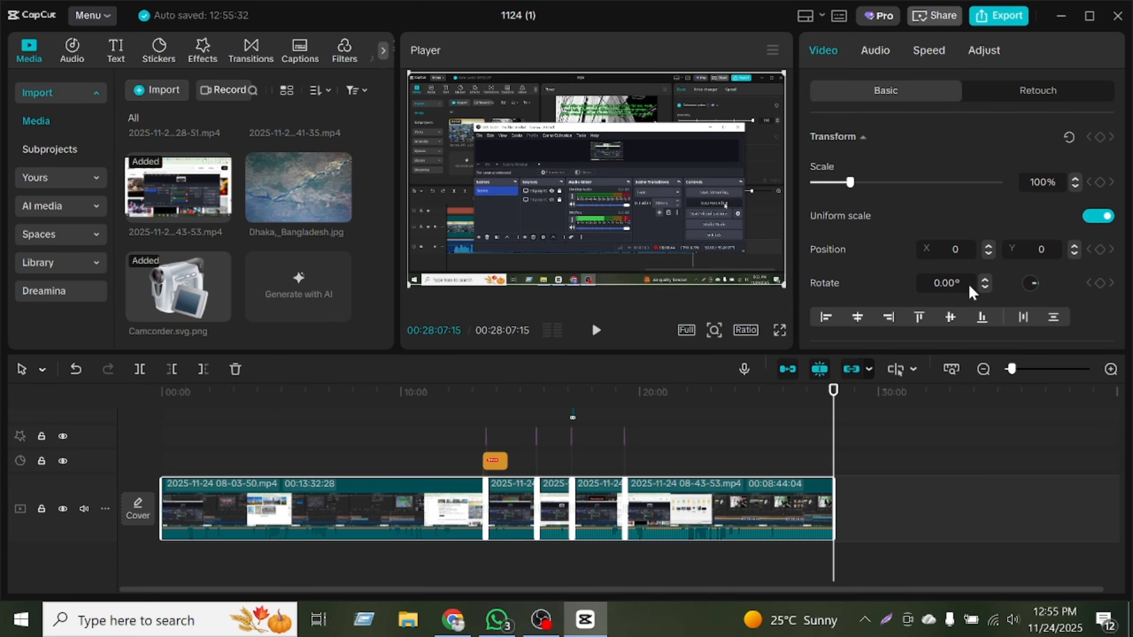
scroll(777, 472, up, 1)
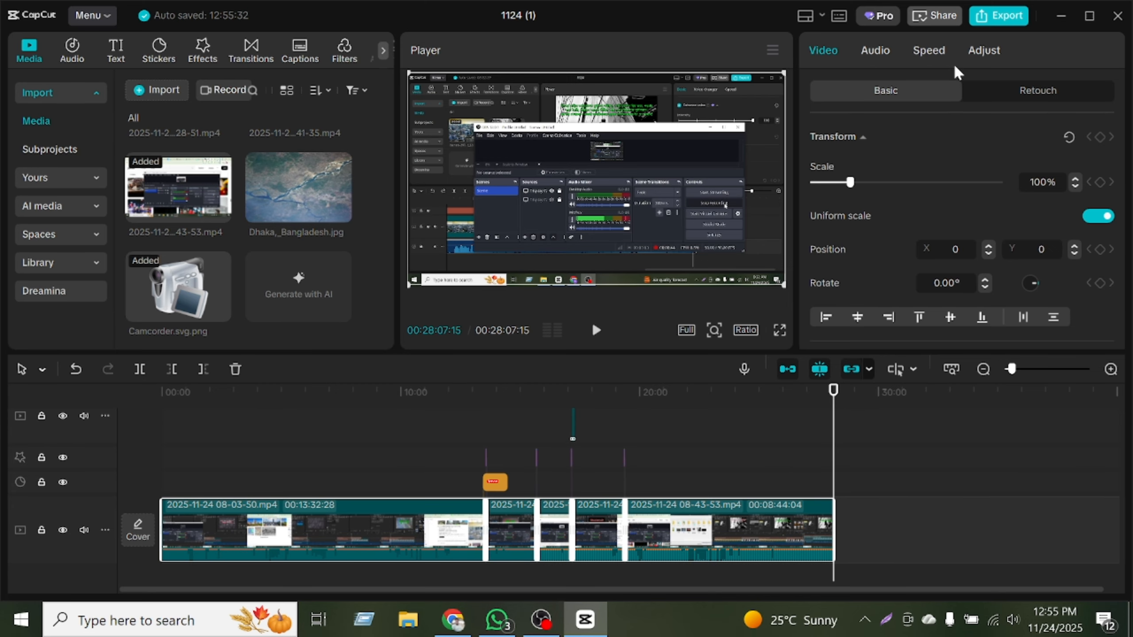
click(877, 49)
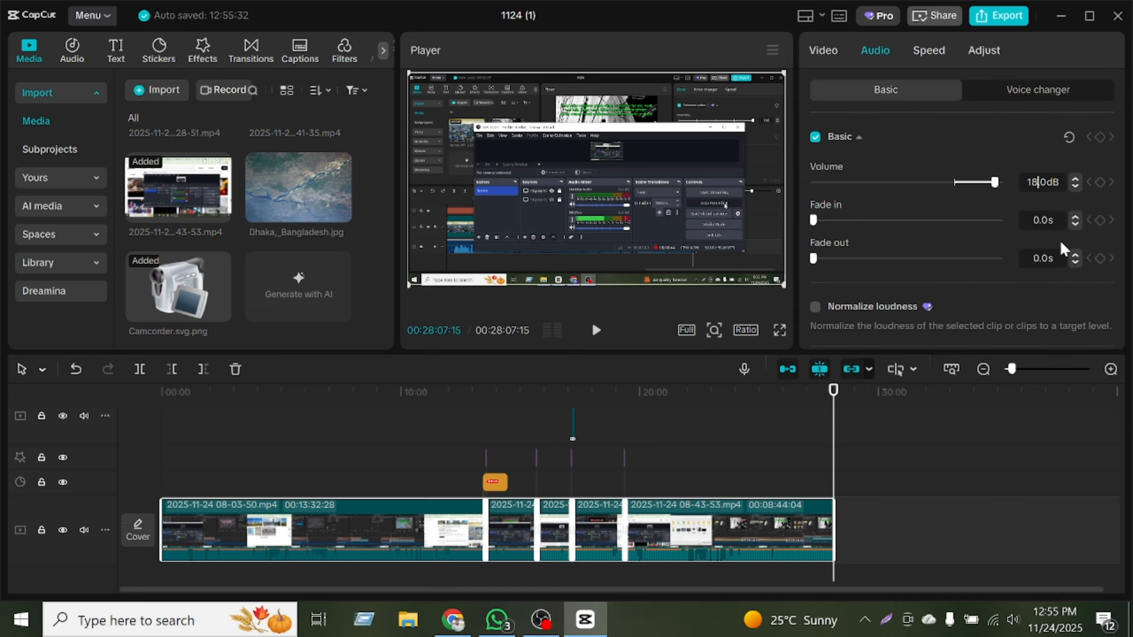
scroll(1060, 239, down, 2)
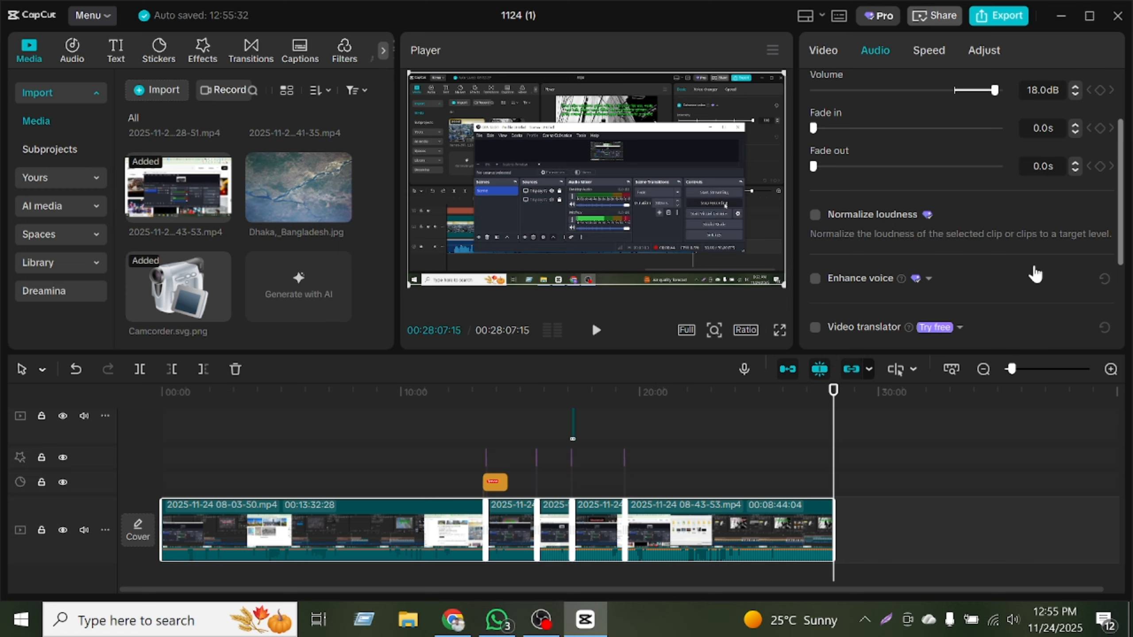
click(814, 274)
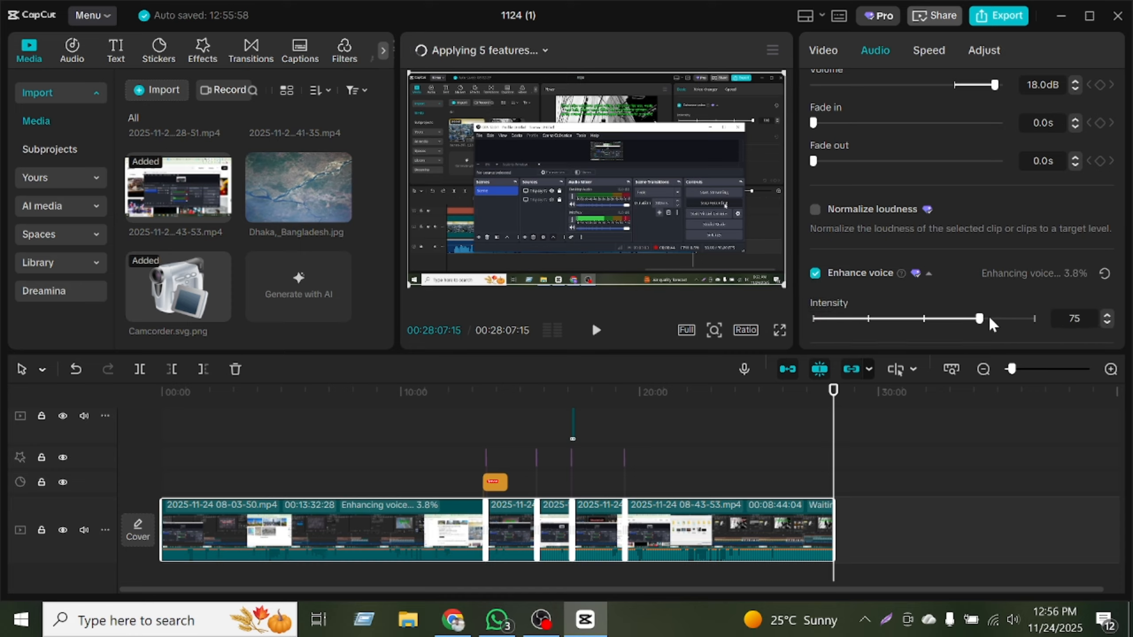
drag(990, 318, 1035, 318)
Step: Enable Reduce noise for the selected recordings
scroll(947, 303, down, 4)
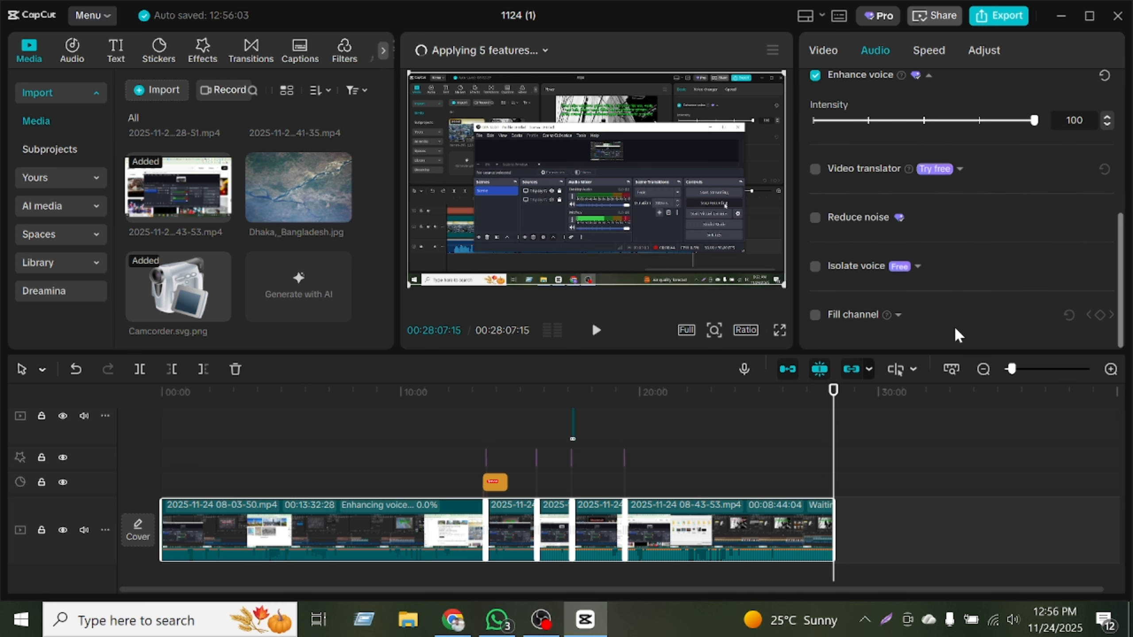
click(815, 221)
scroll(909, 267, up, 5)
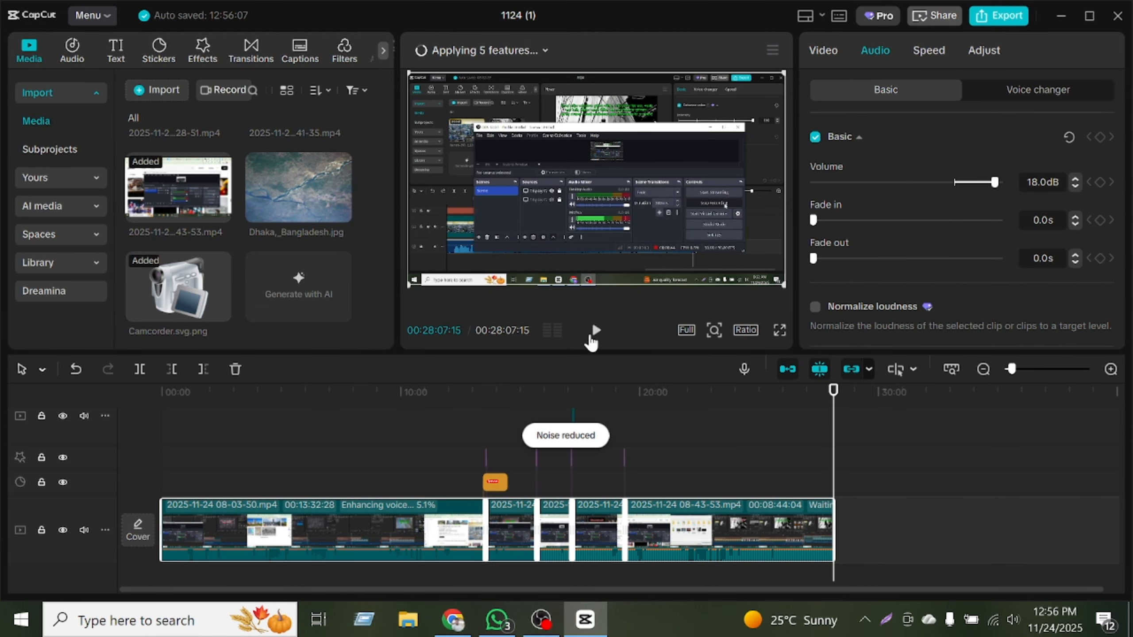
Step: Play the video from the start, set the selected recordings' volume to 15 dB and resume playback
click(594, 333)
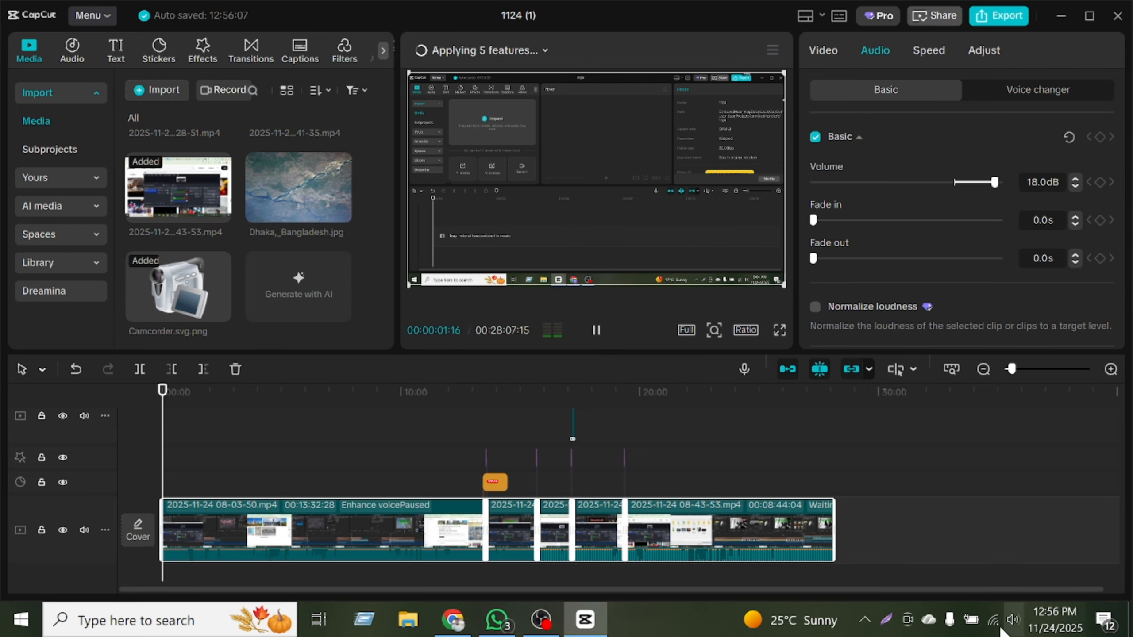
click(1013, 620)
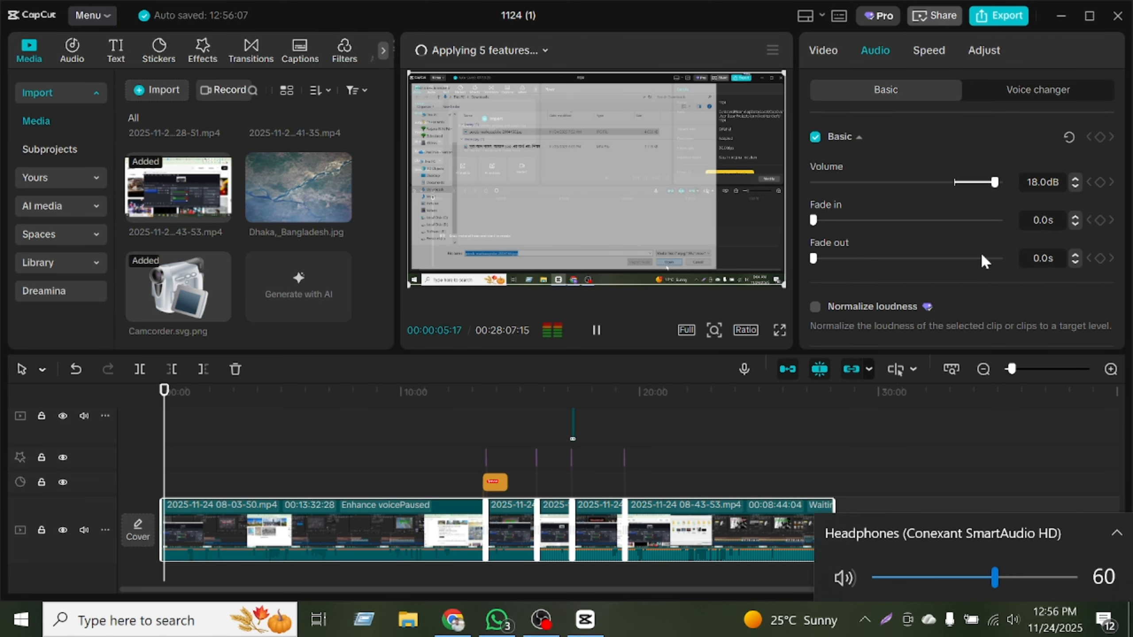
click(597, 330)
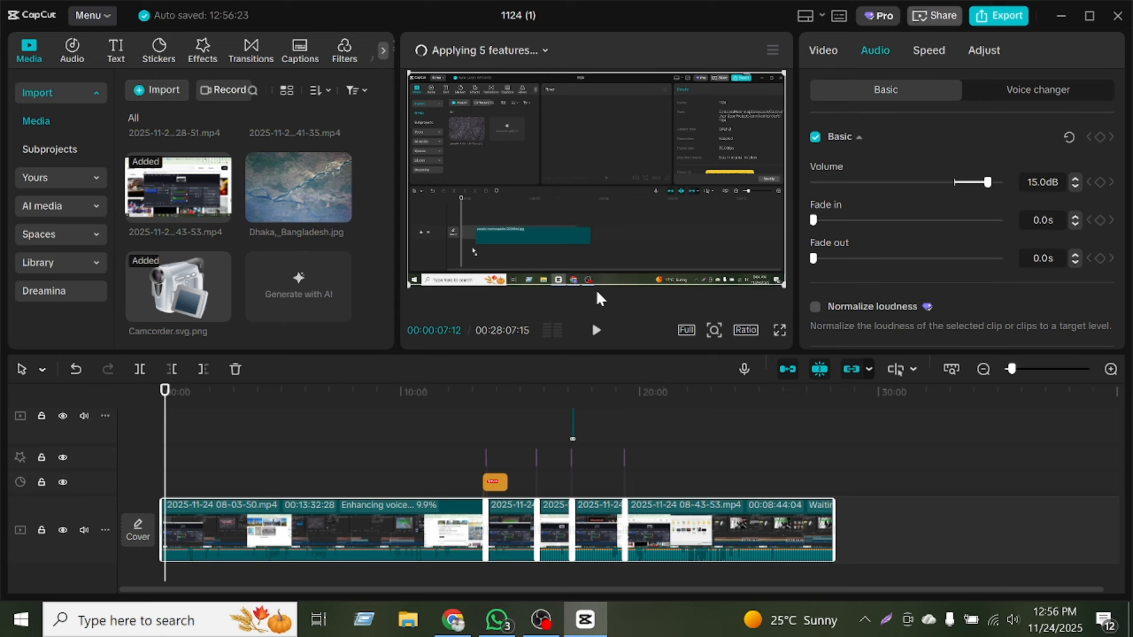
click(596, 331)
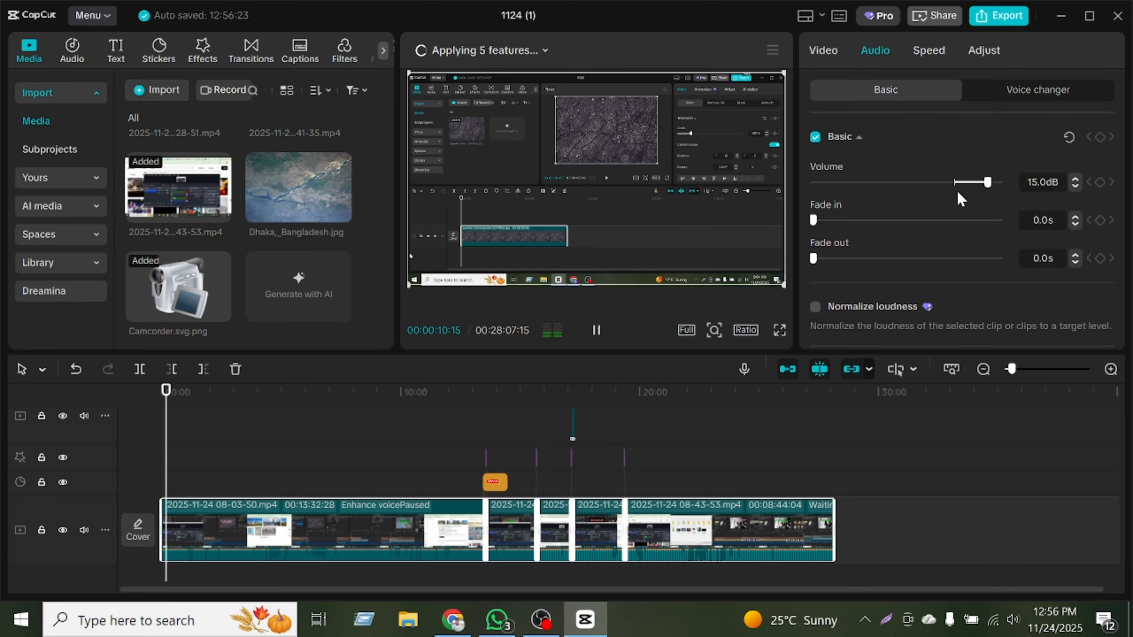
Step: Lower the recordings' volume to 0 dB during playback and raise the computer's headphone volume to 81
drag(986, 182, 952, 188)
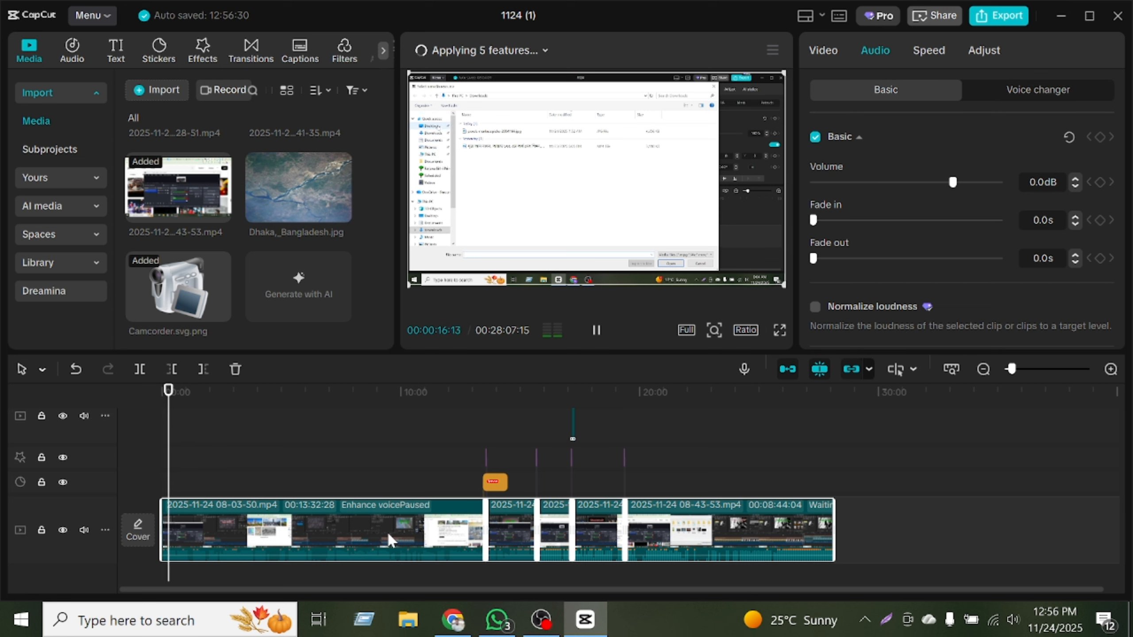
click(1014, 616)
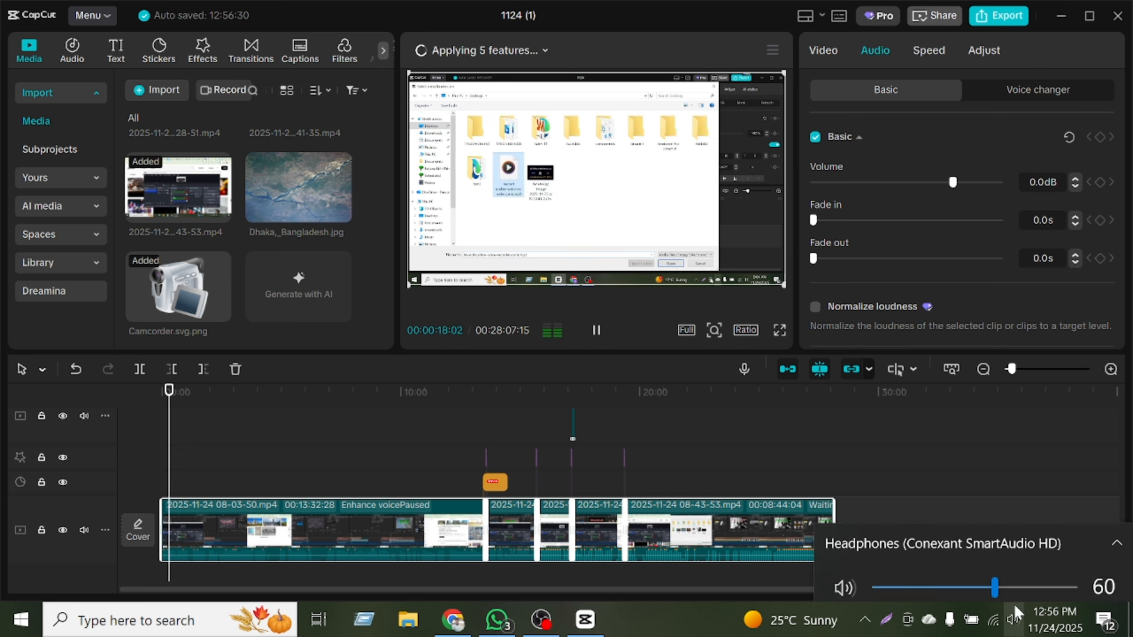
drag(995, 588, 1036, 578)
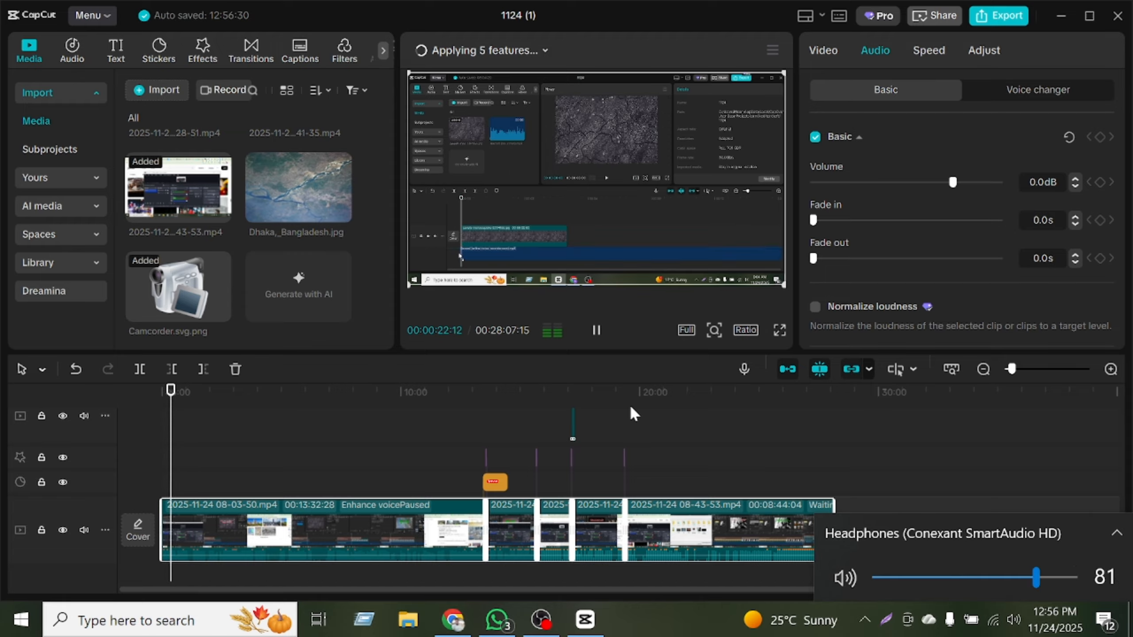
click(596, 330)
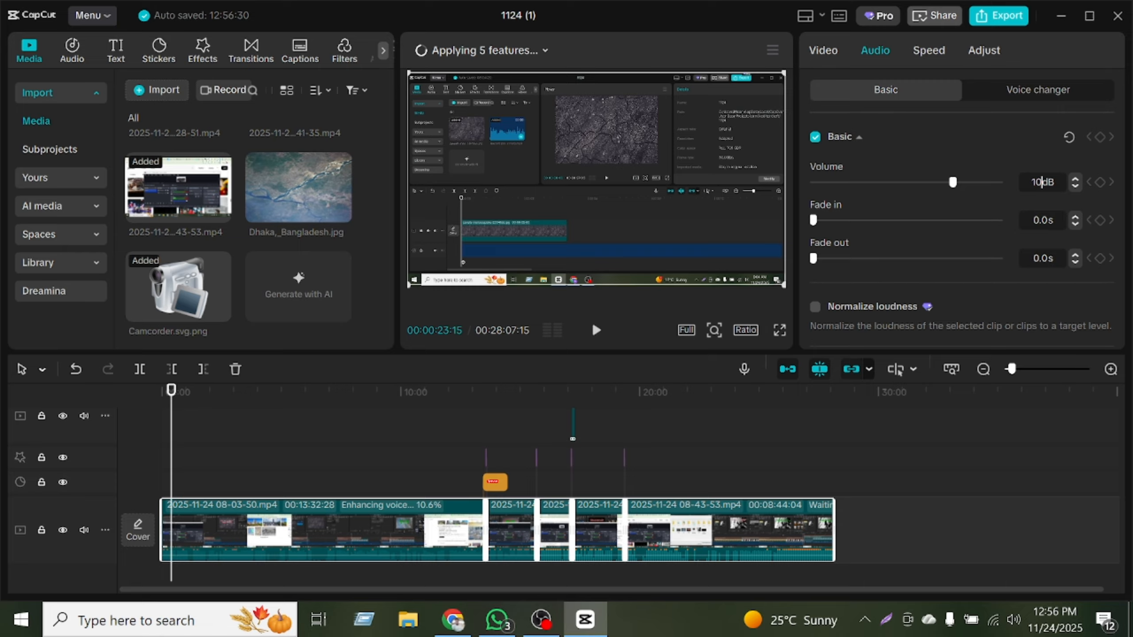
Step: Set the selected recordings' volume to 10 dB and play a short stretch to check the sound
key(Return)
click(593, 330)
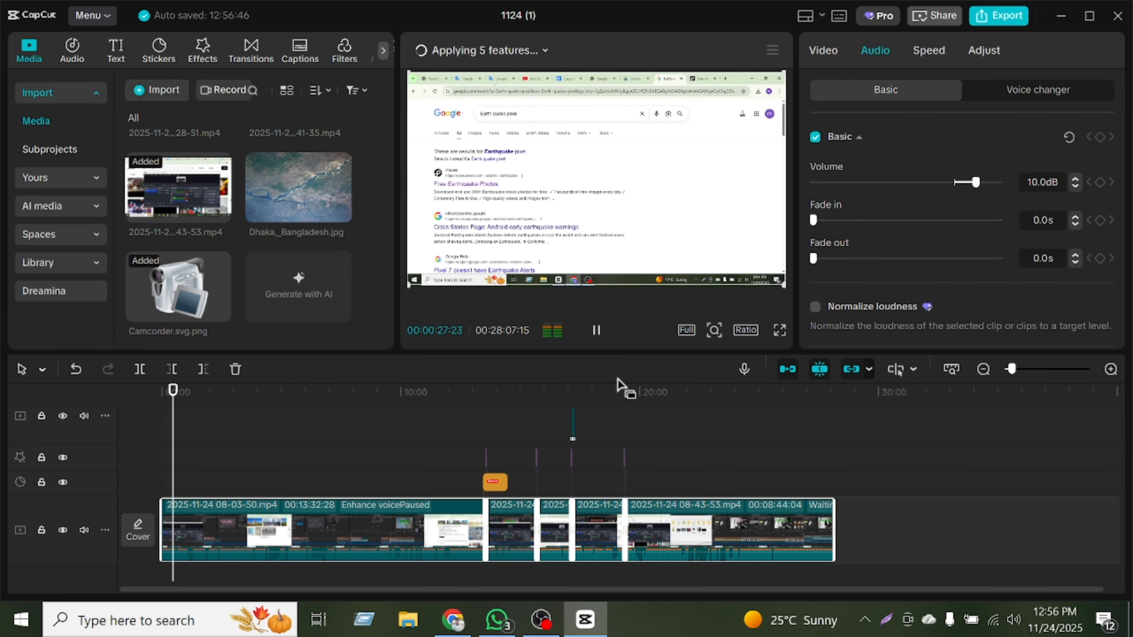
click(597, 330)
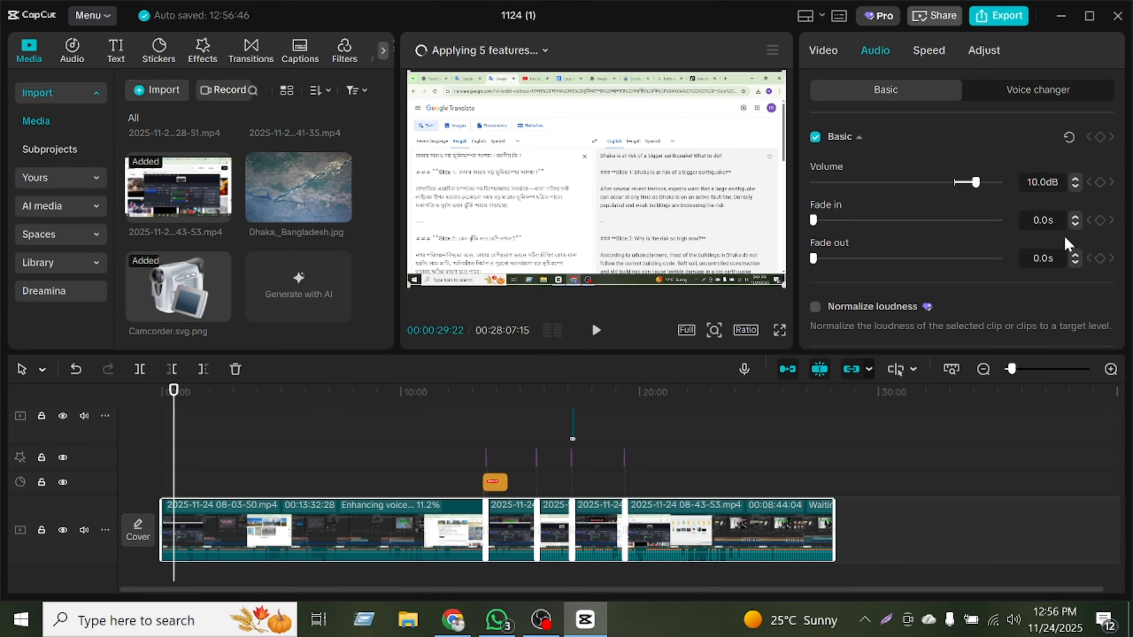
Step: Set the selected recordings' volume to 15 dB and listen to a few seconds of playback
key(BackSpace)
key(Return)
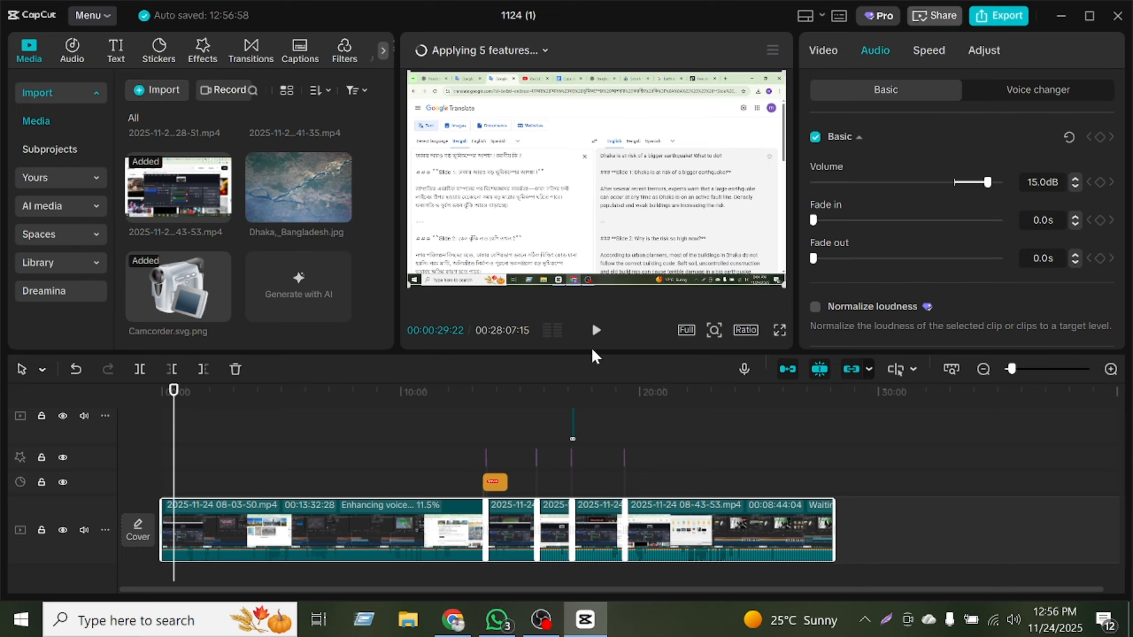
click(597, 335)
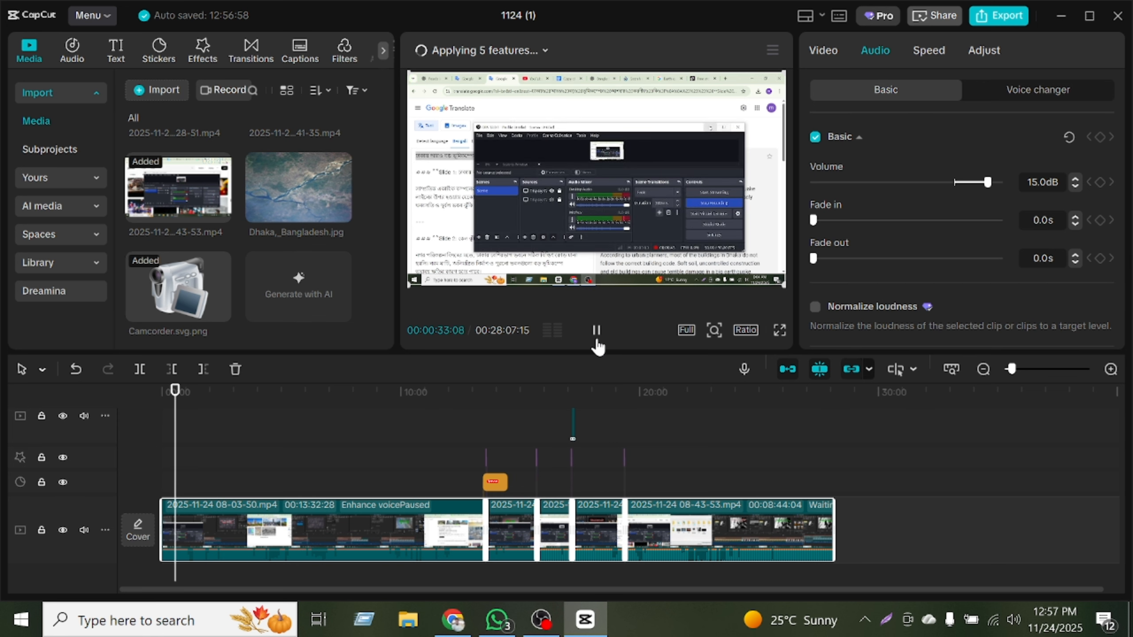
click(597, 332)
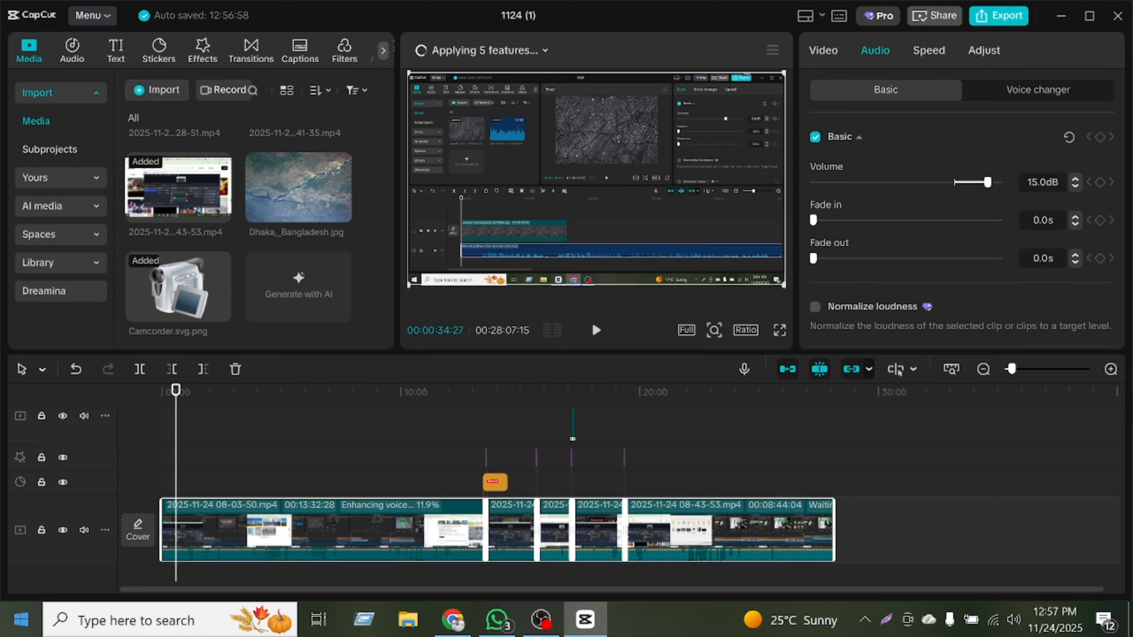
Step: Review the recordings' audio options, then scrub the playhead to the camcorder image at 00:17:10:09 and back to 00:15:03:20
scroll(1026, 240, down, 4)
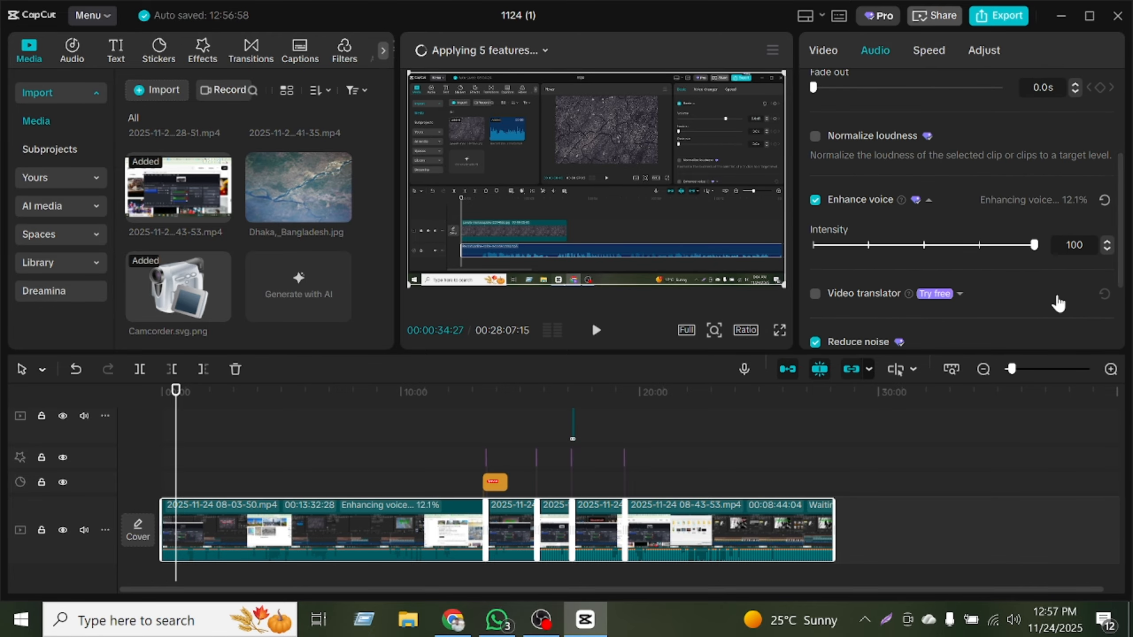
scroll(1059, 303, down, 2)
scroll(1054, 300, up, 6)
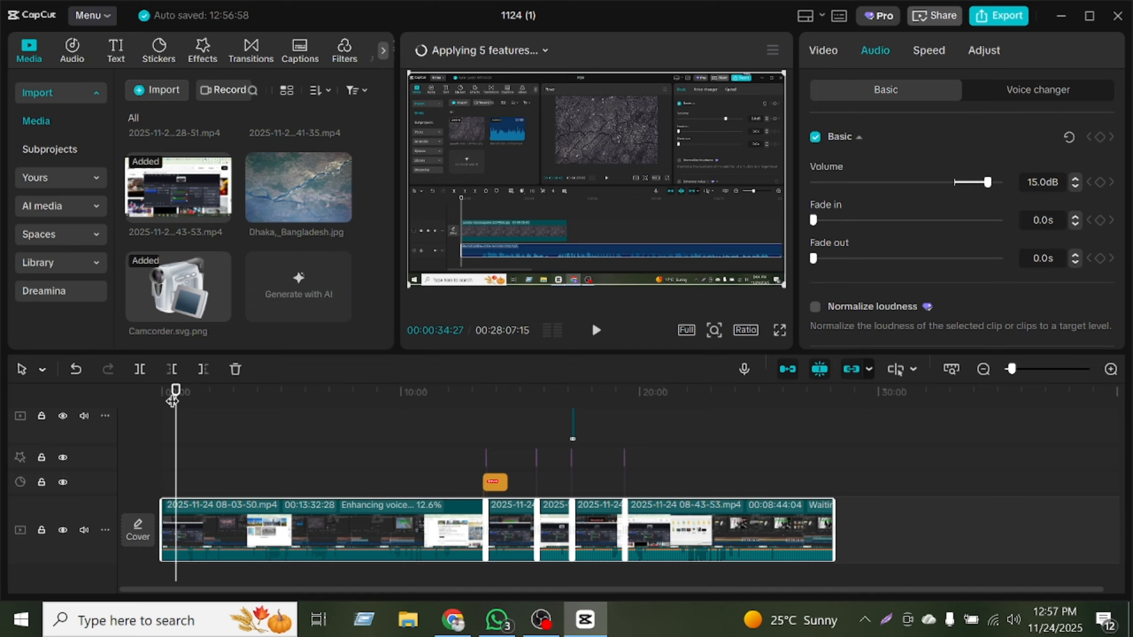
drag(172, 400, 567, 428)
click(569, 431)
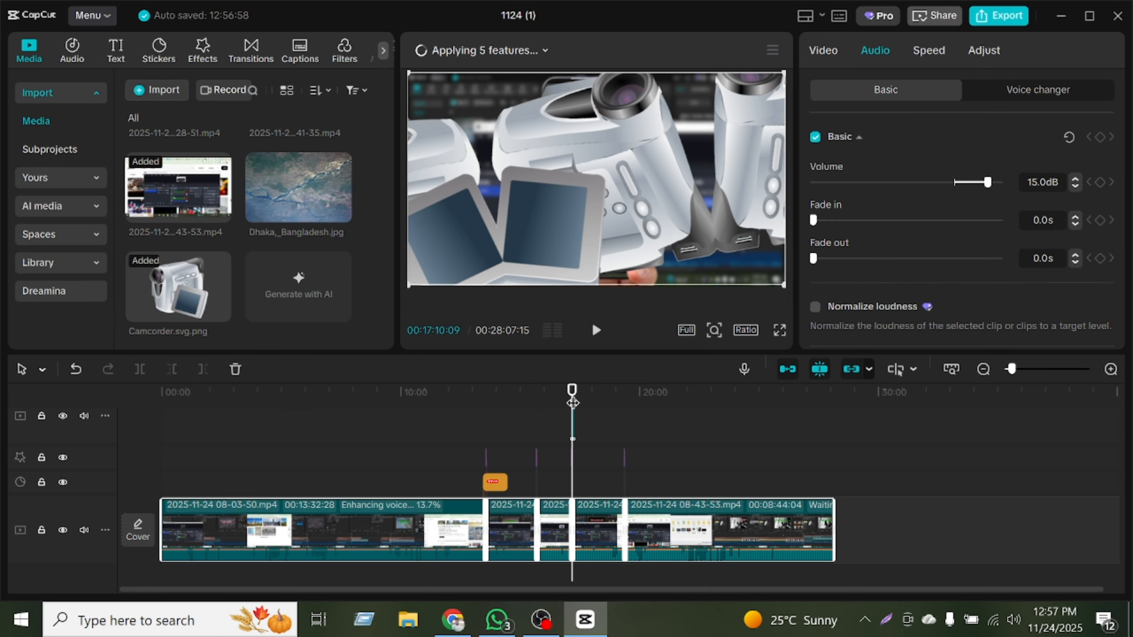
drag(572, 394, 522, 459)
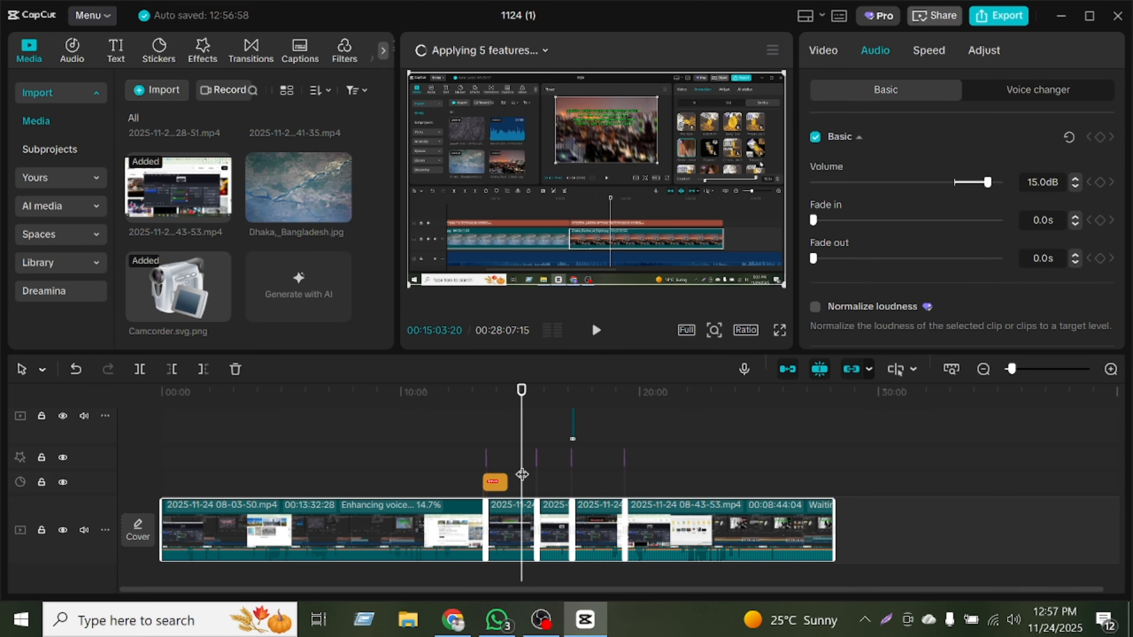